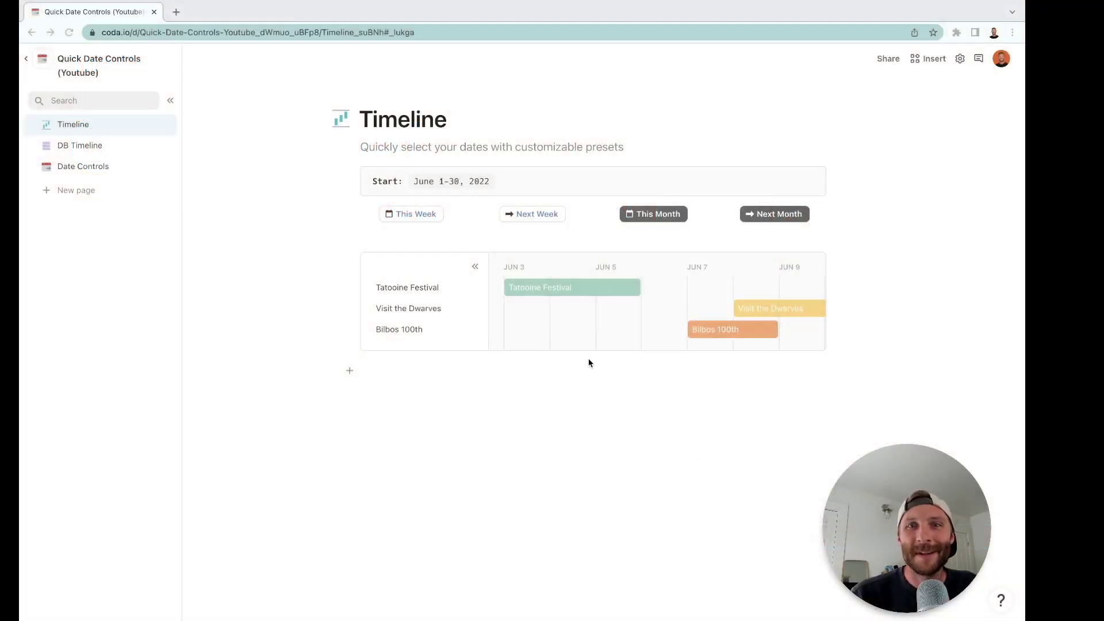
# Try the This Week, Next Week, This Month and Next Month preset buttons.
pyautogui.click(642, 437)
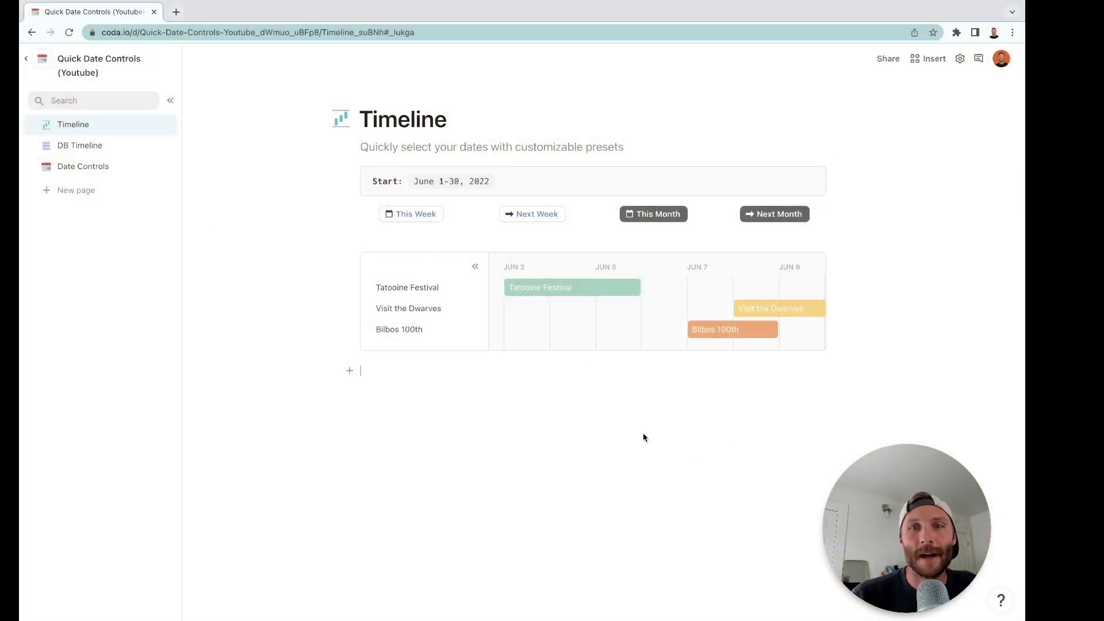
pyautogui.click(423, 254)
pyautogui.click(413, 218)
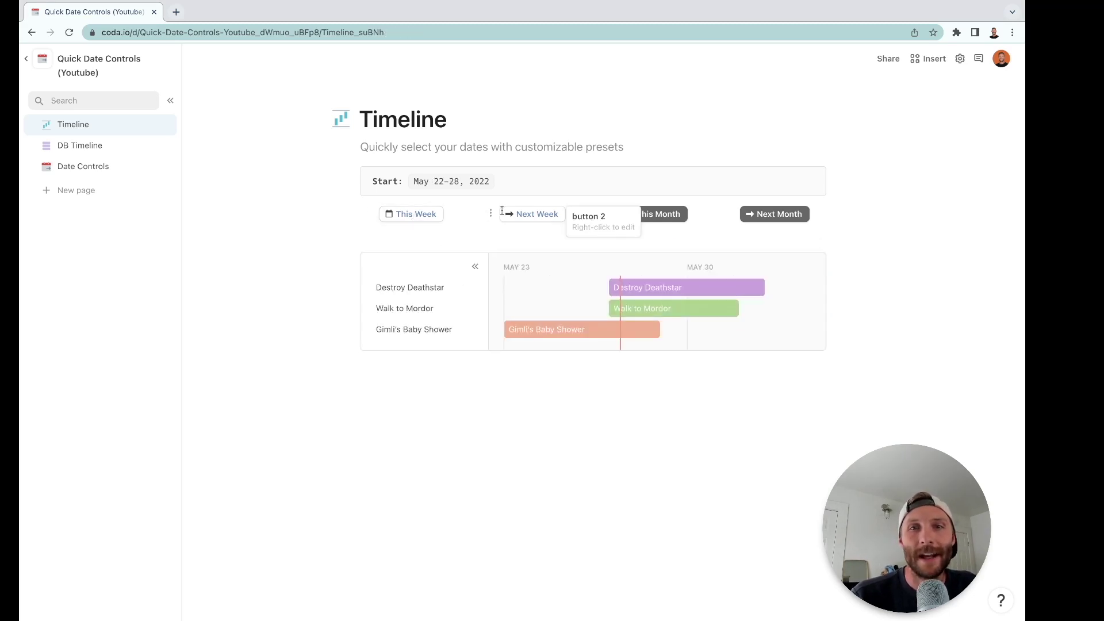
pyautogui.click(532, 216)
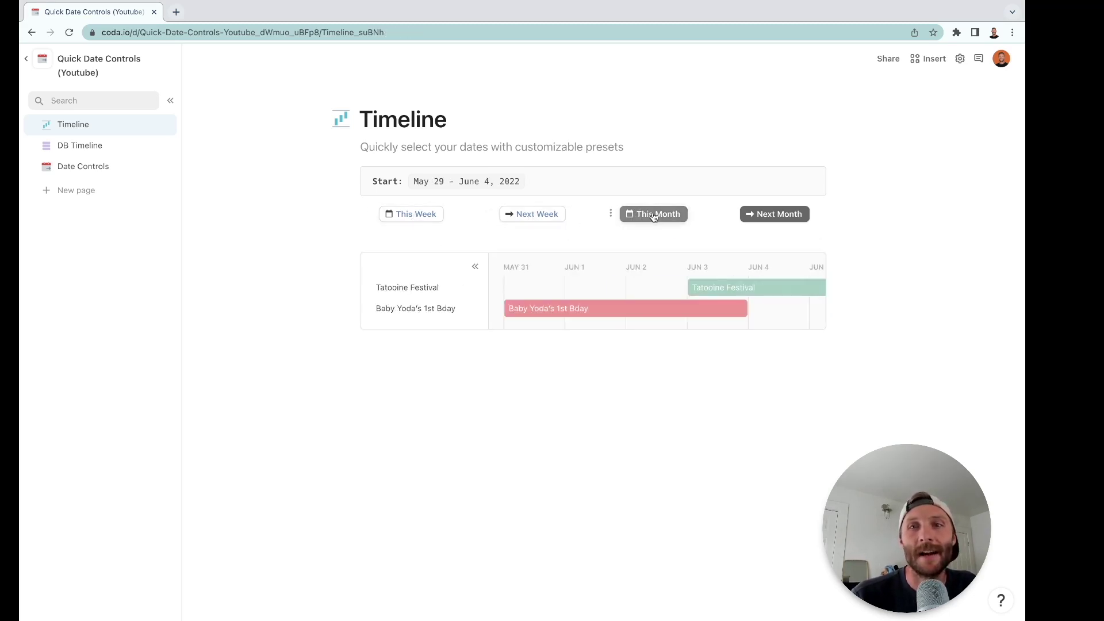
pyautogui.click(650, 215)
pyautogui.click(766, 215)
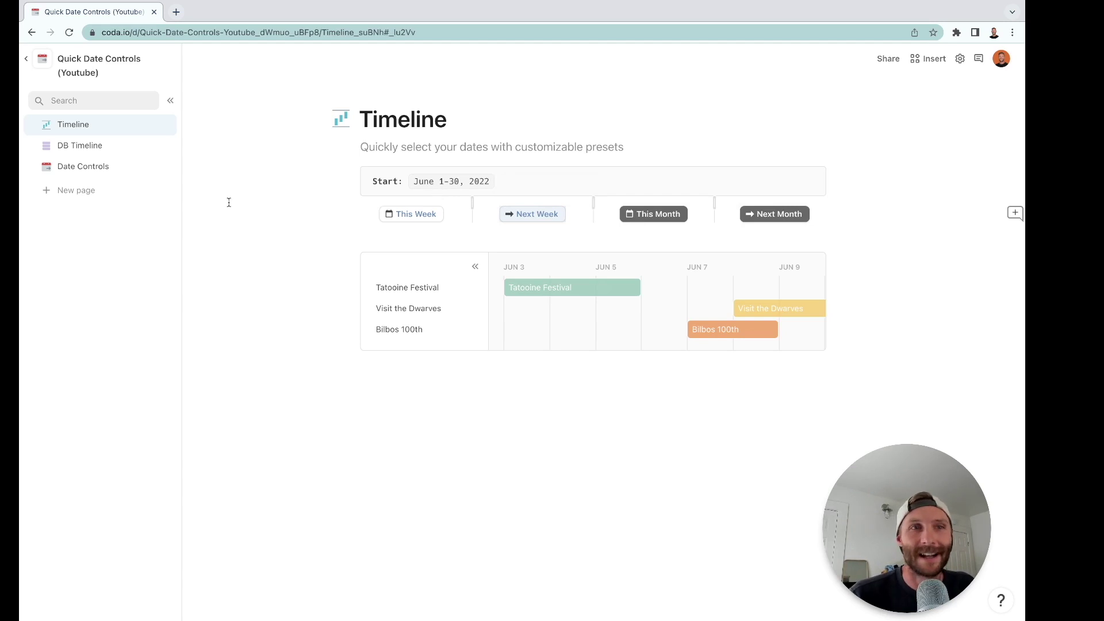
# Delete the Timeline and DB Timeline pages.
pyautogui.click(165, 126)
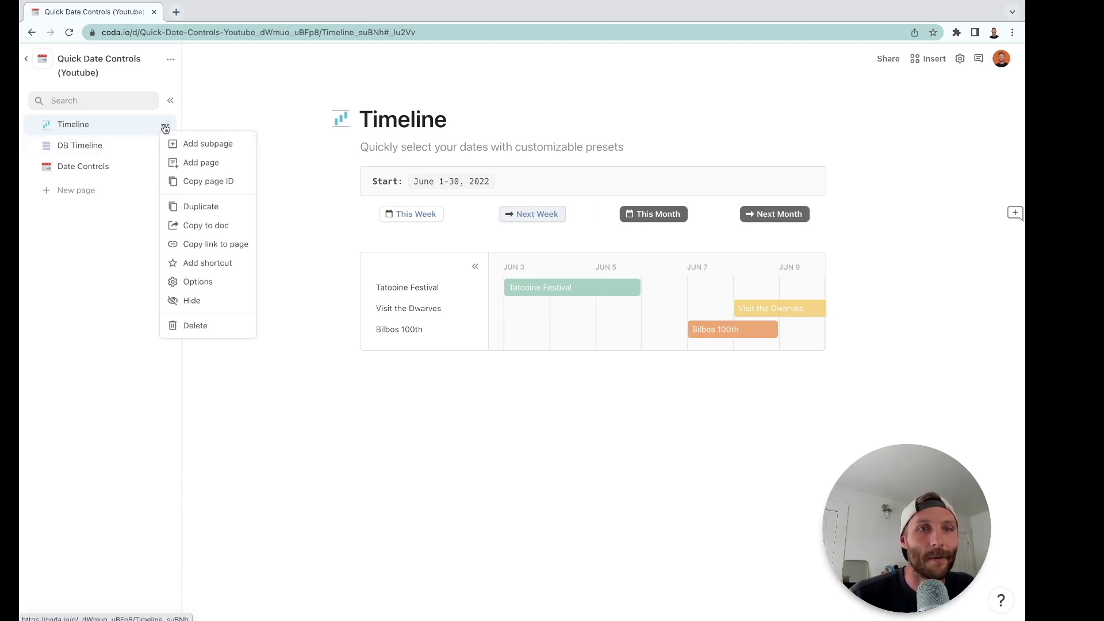
pyautogui.click(200, 331)
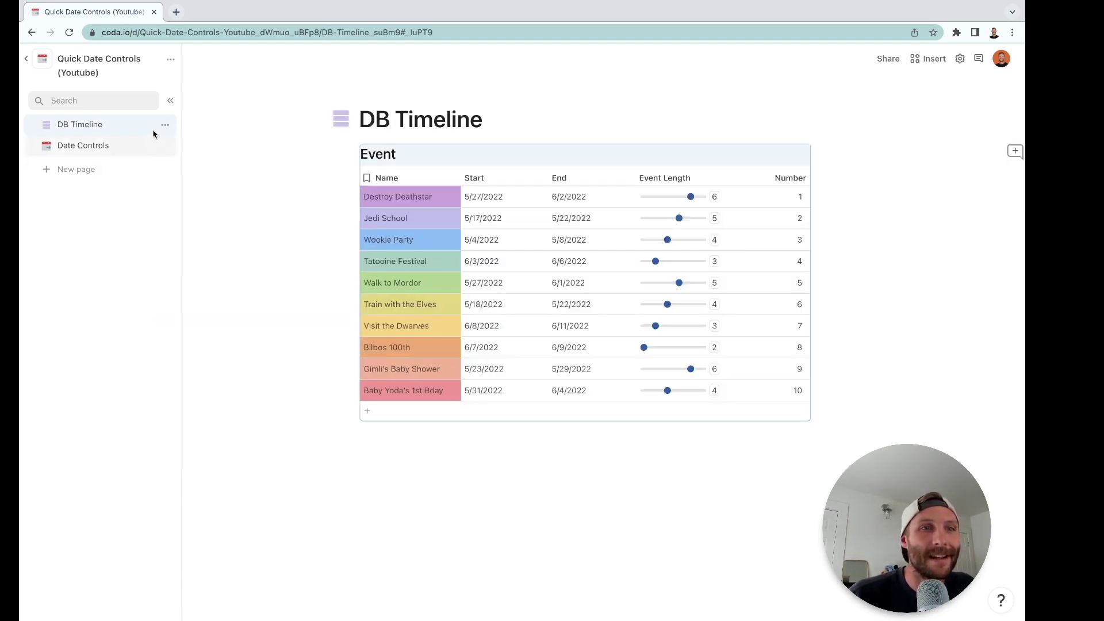
pyautogui.click(165, 125)
pyautogui.click(189, 326)
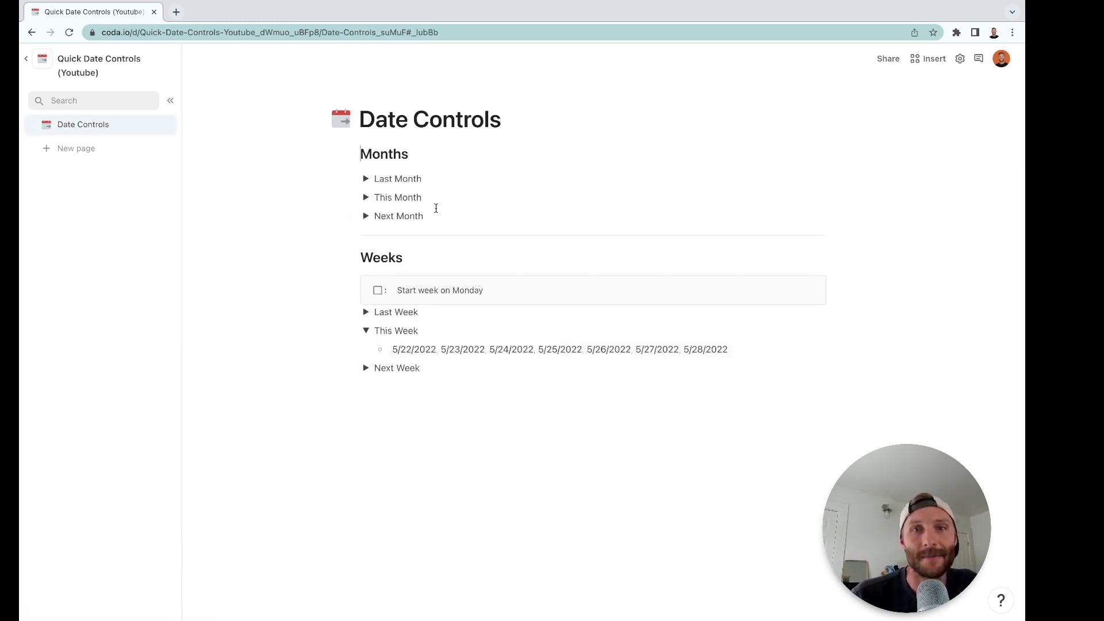
# On Date Controls, check the This Week formula and make weeks start on Monday.
pyautogui.click(366, 330)
pyautogui.click(367, 331)
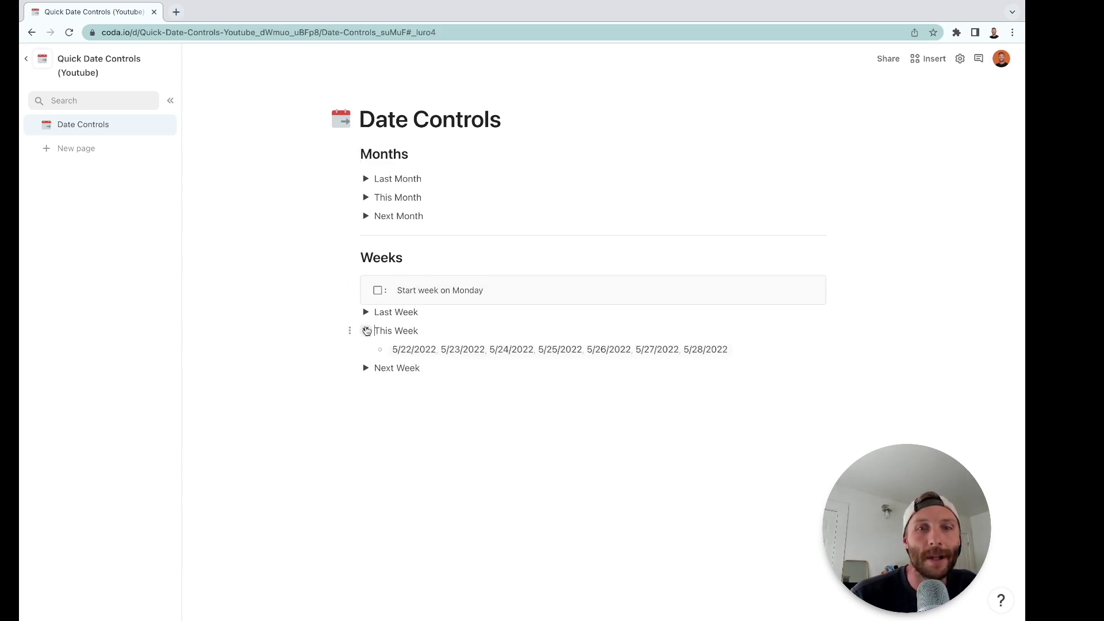
pyautogui.click(447, 353)
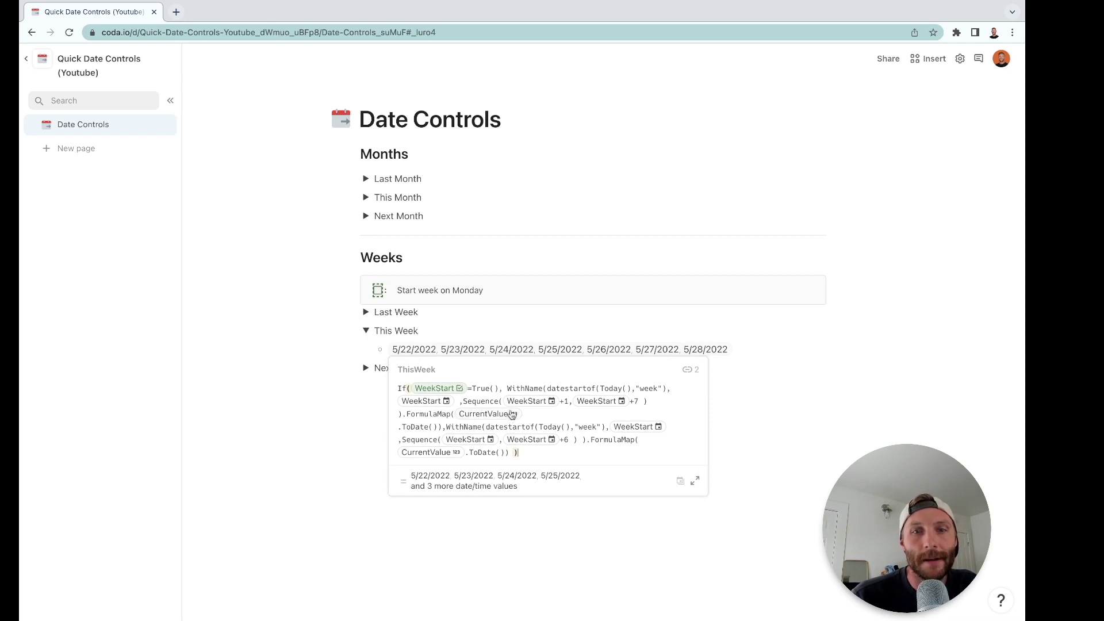
pyautogui.click(365, 428)
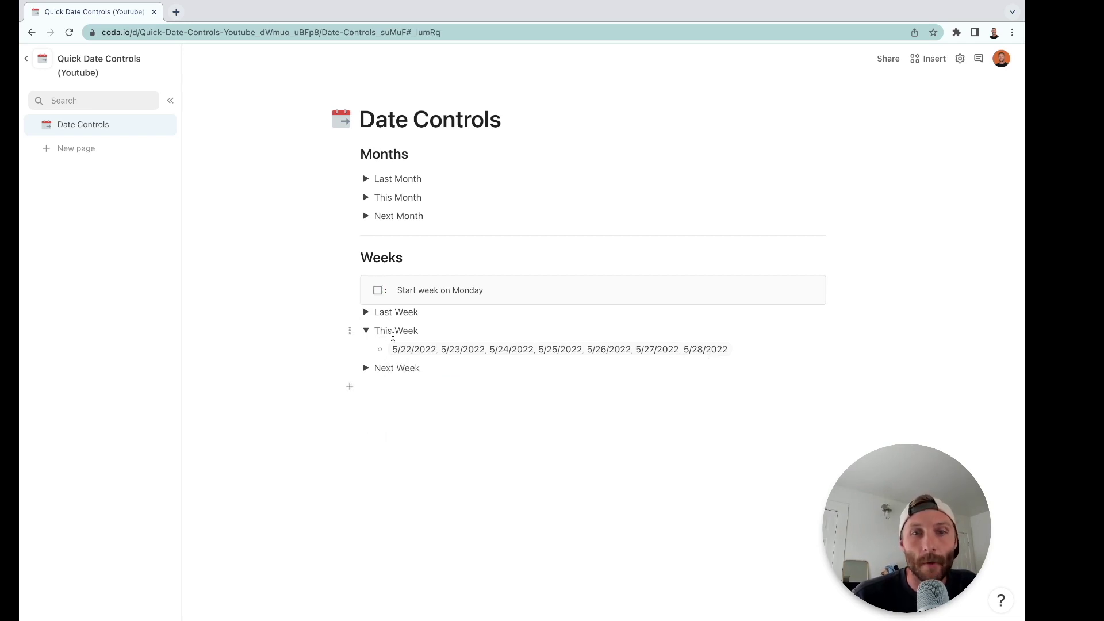
pyautogui.click(378, 292)
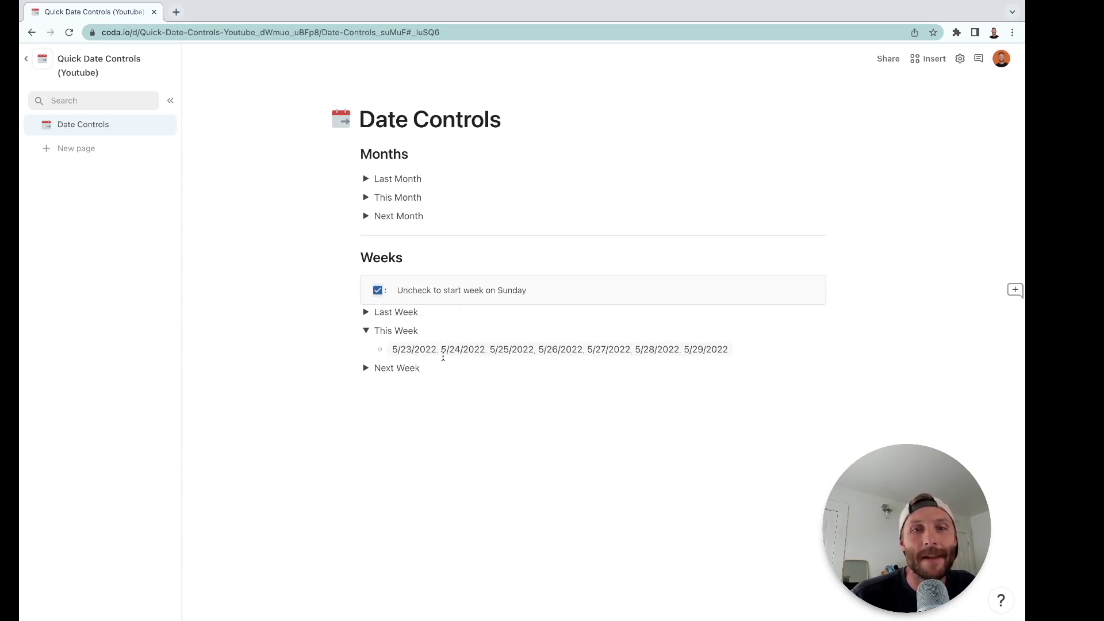
pyautogui.click(359, 429)
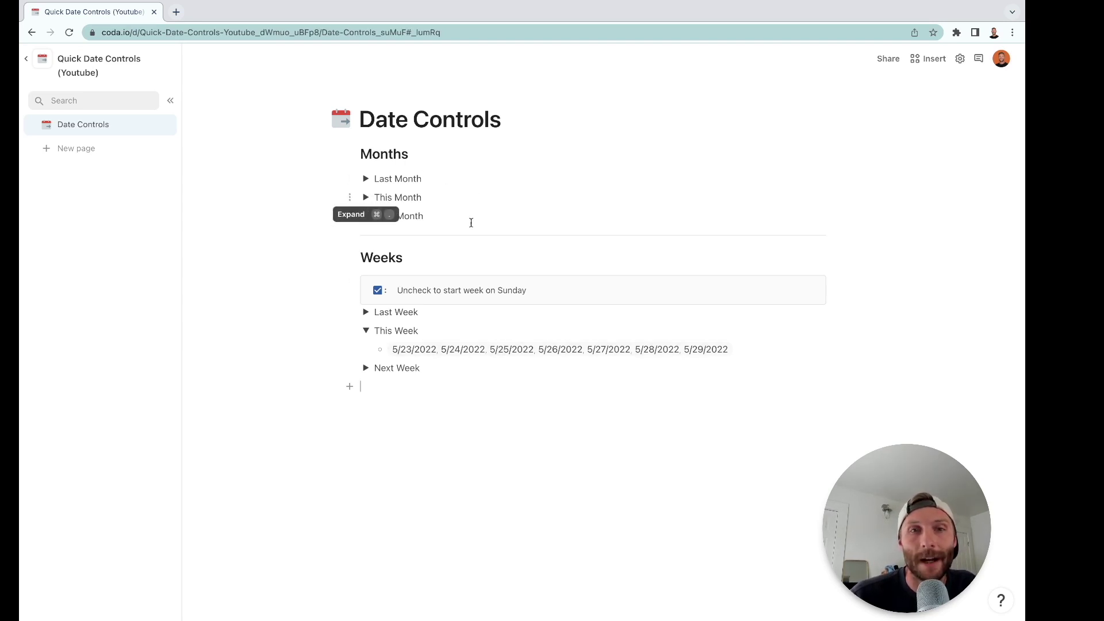
pyautogui.click(366, 331)
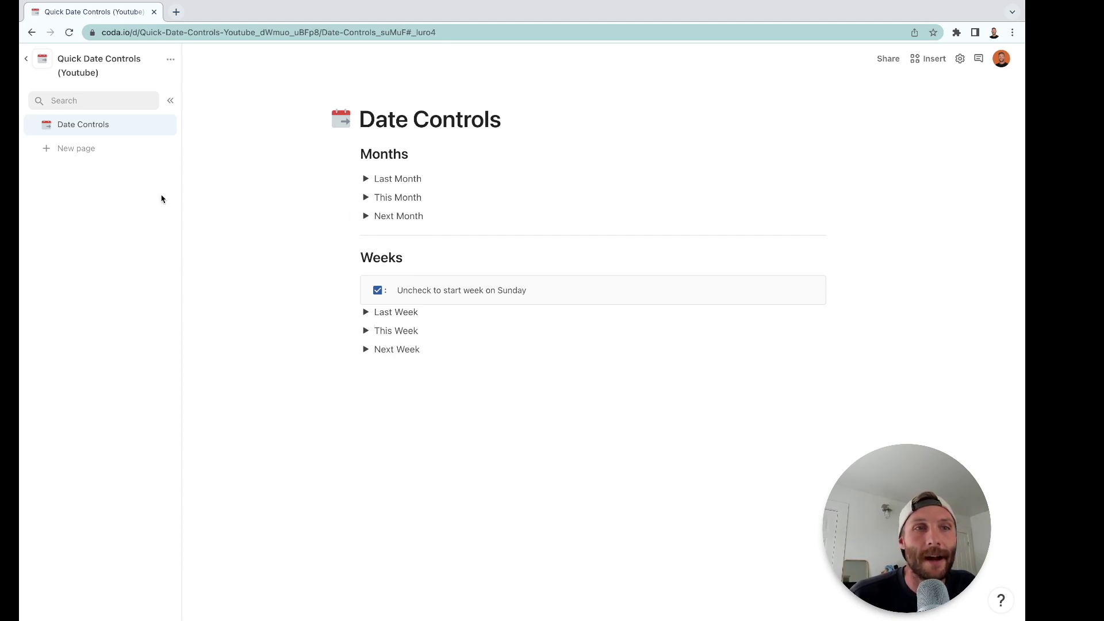
# Create a new page titled DB Timeline.
pyautogui.click(81, 150)
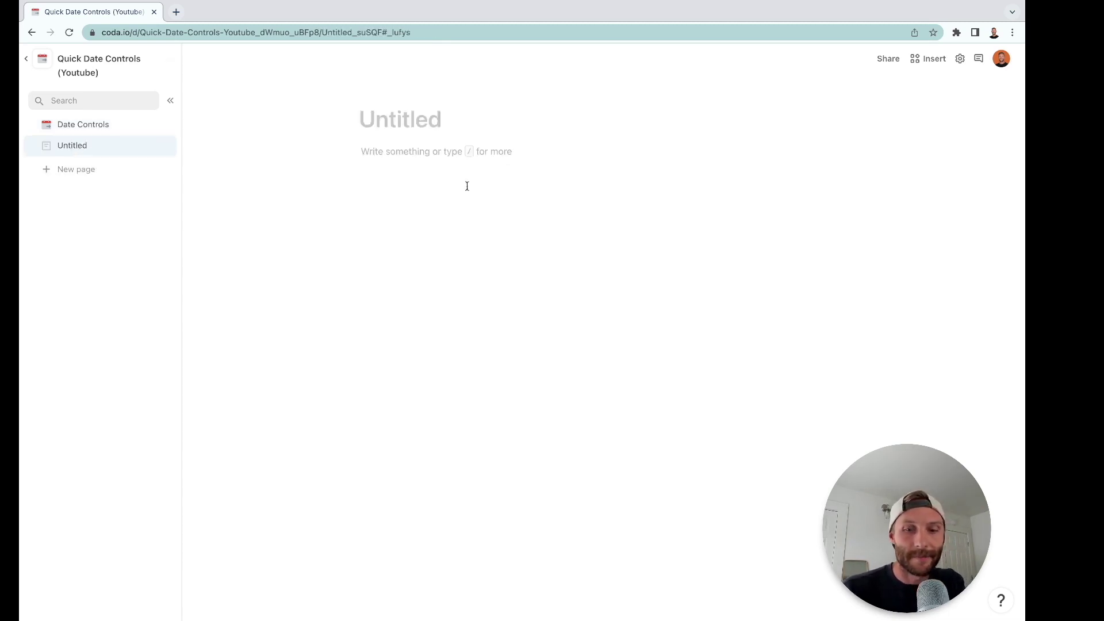
pyautogui.write('D')
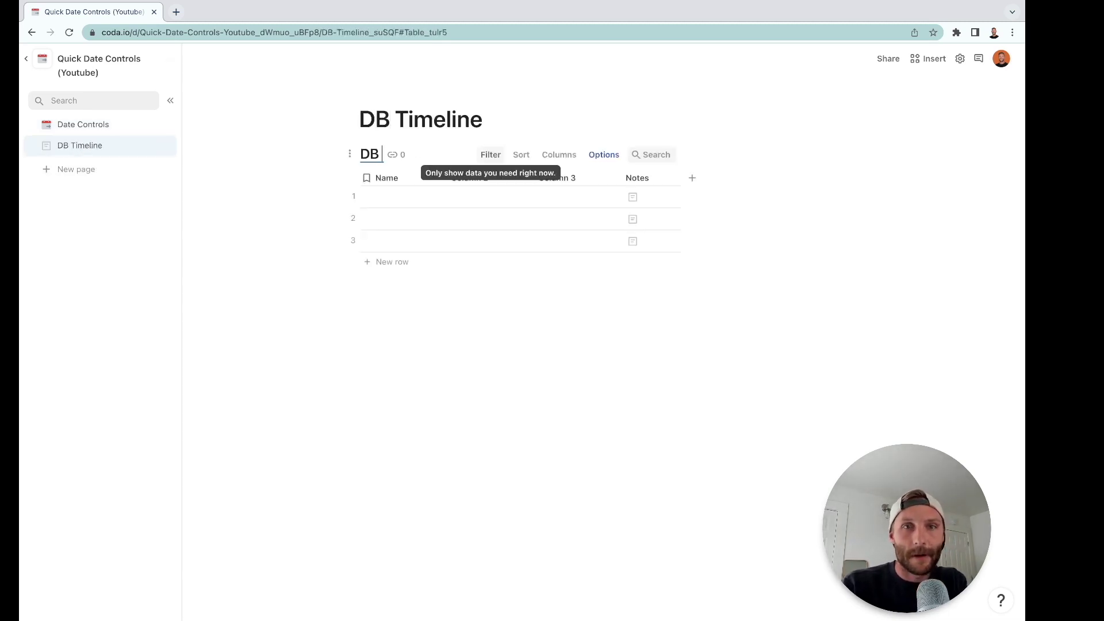
pyautogui.write('TIM')
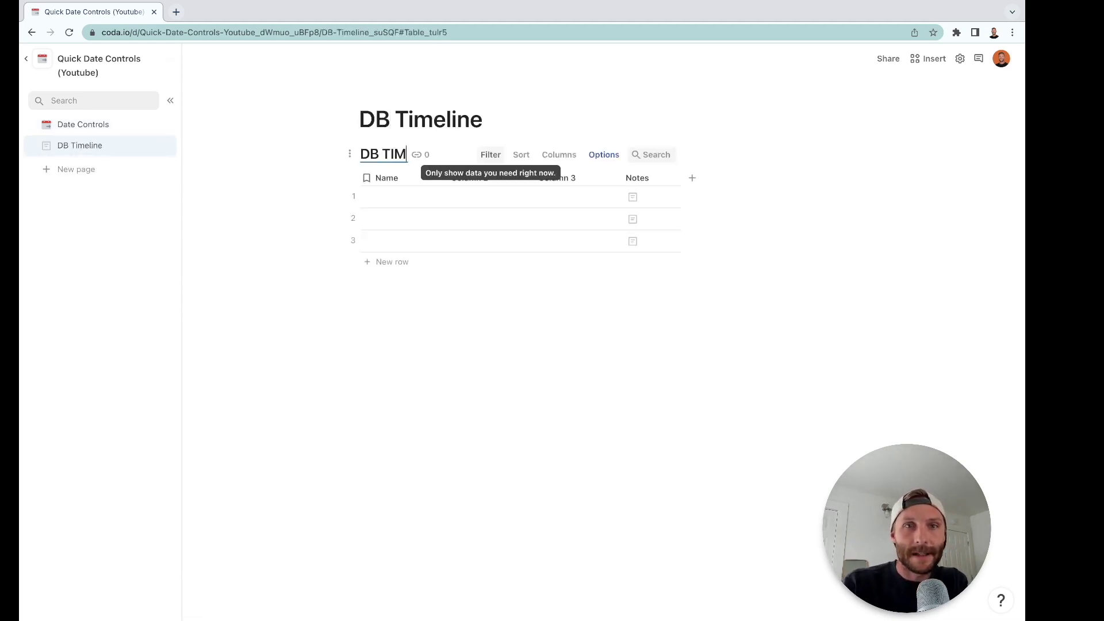
pyautogui.press('BackSpace')
pyautogui.press('BackSpace')
pyautogui.write('imeline')
# Rename the table's first columns to Event, Start Date and End Date.
pyautogui.click(395, 195)
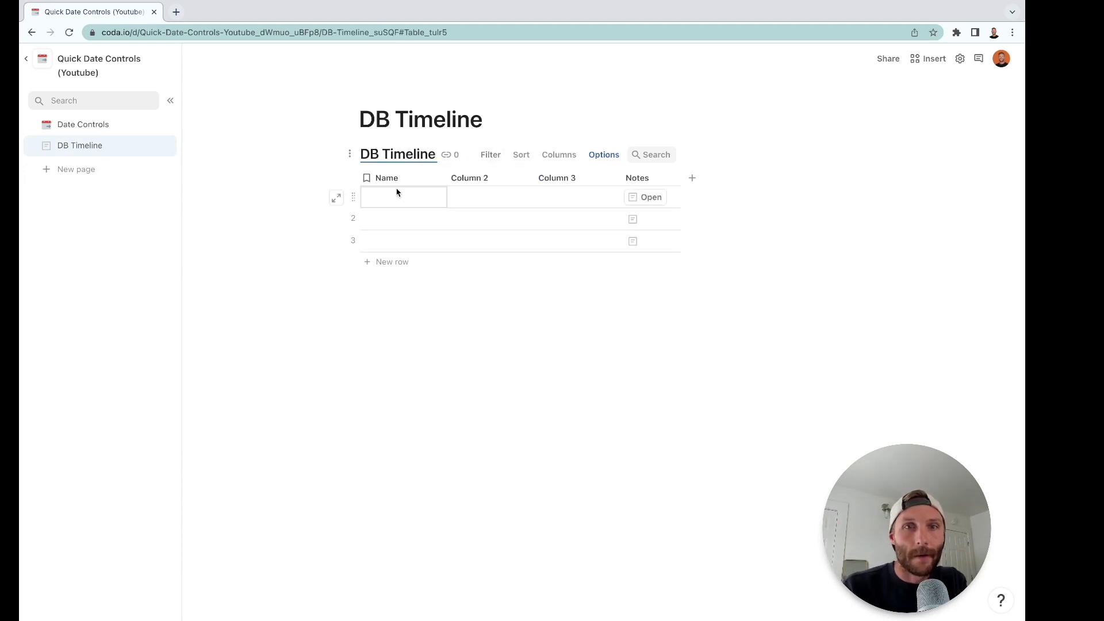
pyautogui.click(399, 177)
pyautogui.click(399, 177)
pyautogui.write('Event')
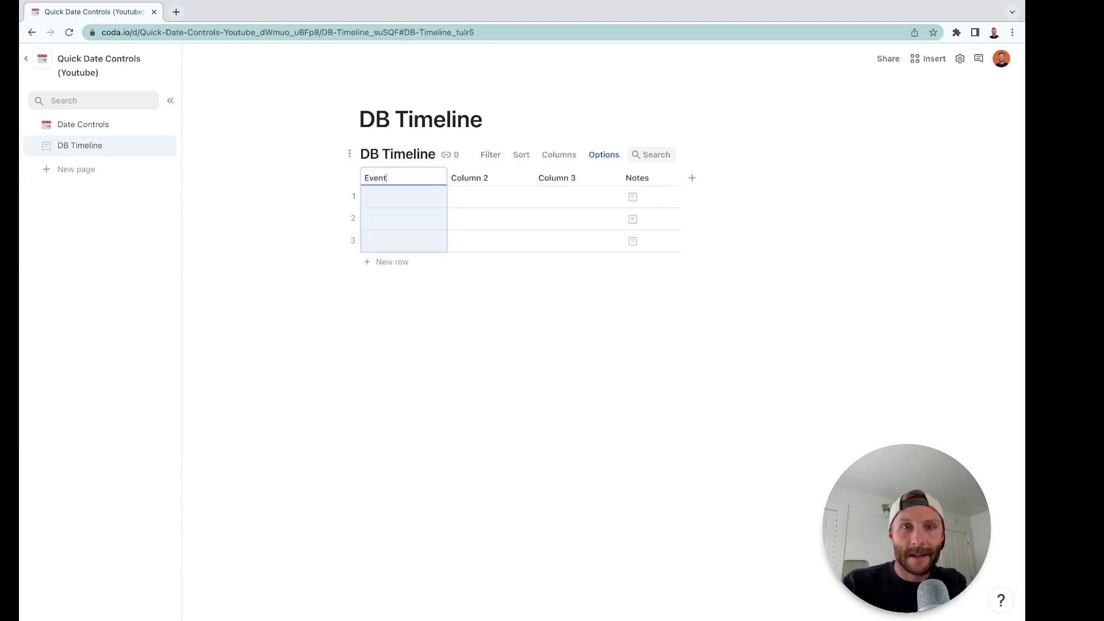
pyautogui.press('Tab')
pyautogui.write('Start Date')
pyautogui.press('Tab')
pyautogui.write('End D')
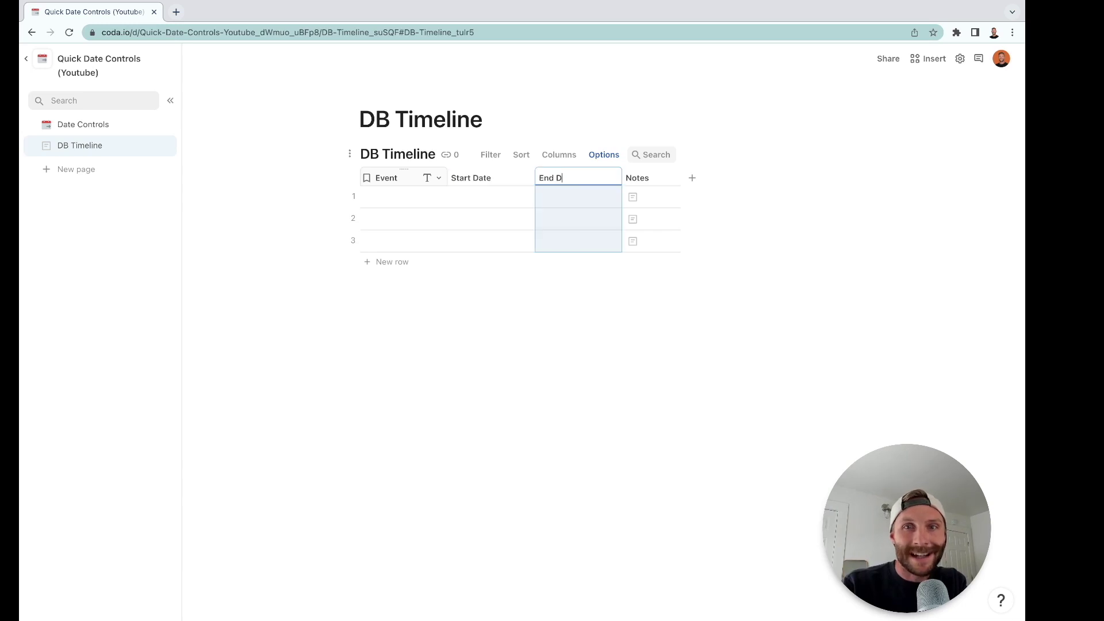
# Delete the Notes column and add a new column named Length.
pyautogui.click(672, 178)
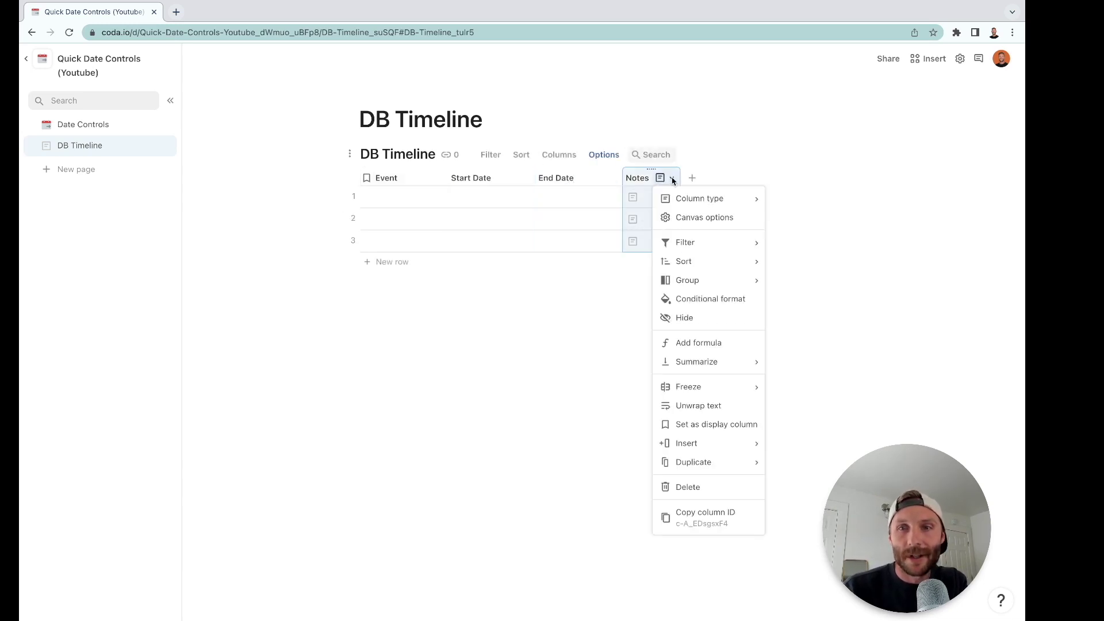
pyautogui.click(687, 487)
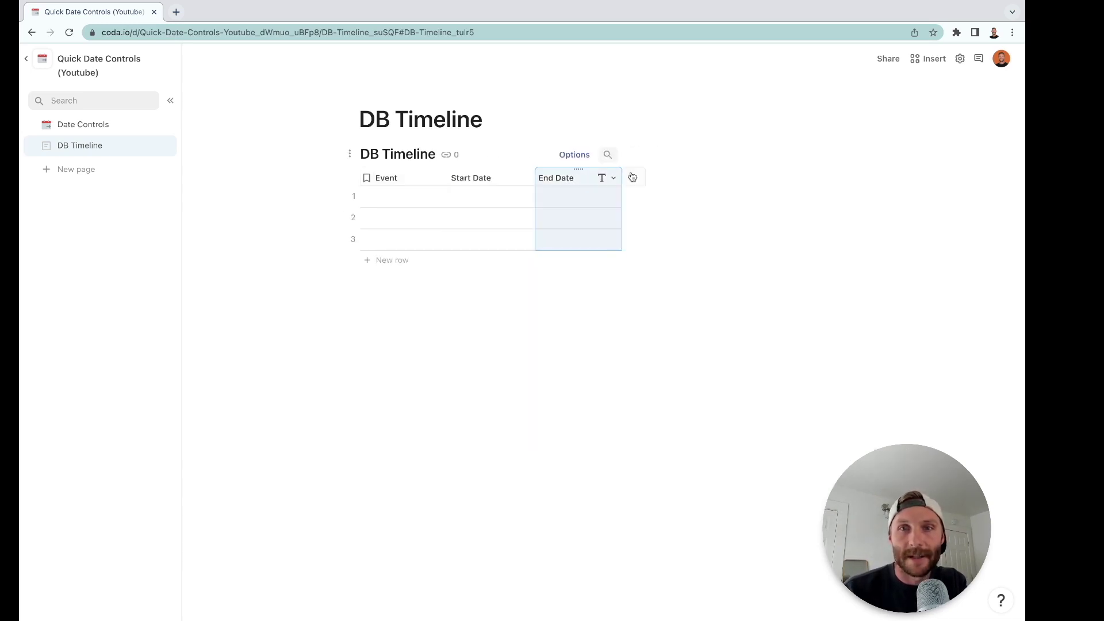
pyautogui.click(630, 178)
pyautogui.click(642, 174)
pyautogui.doubleClick(642, 173)
pyautogui.write('Slider')
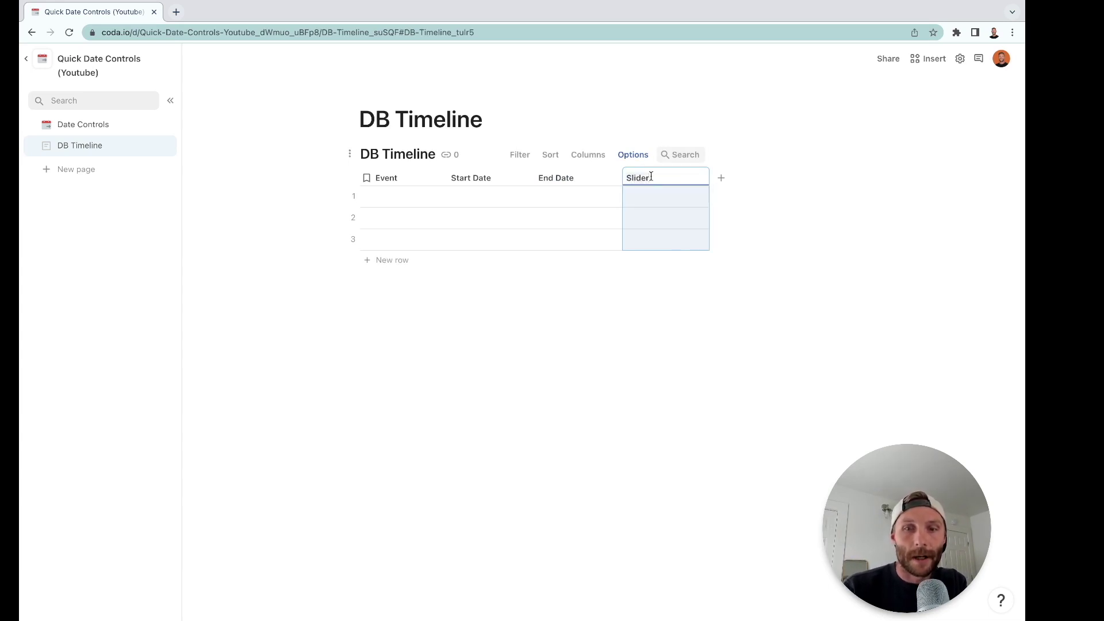
pyautogui.hotkey('ctrl', 'a')
pyautogui.write('Le')
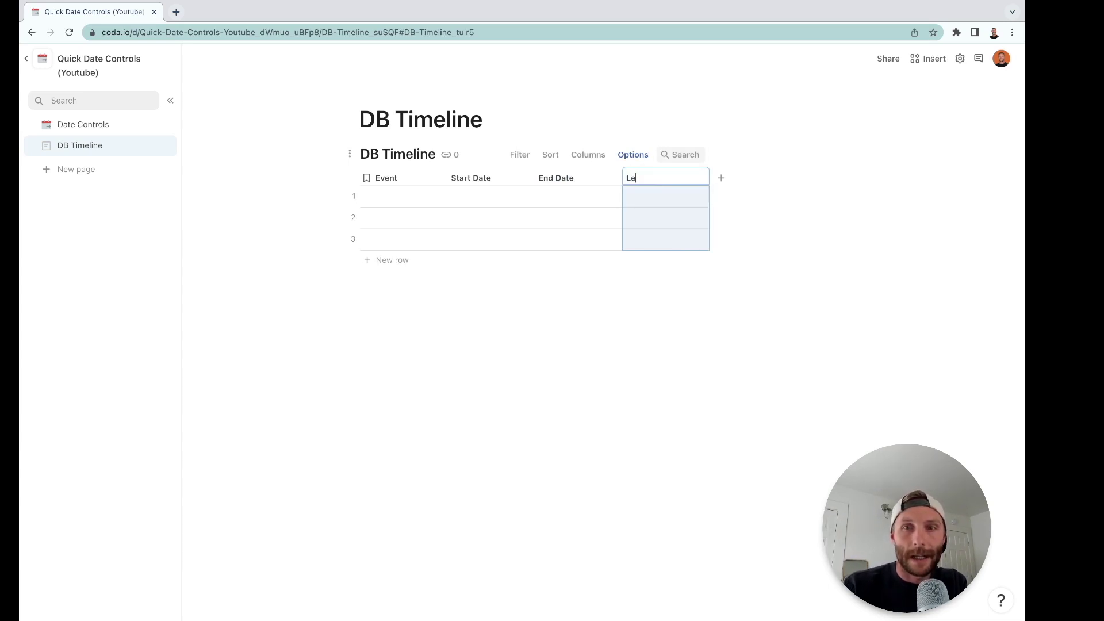
pyautogui.write('ngth')
pyautogui.press('Return')
# Change the Length column type to a slider.
pyautogui.click(700, 178)
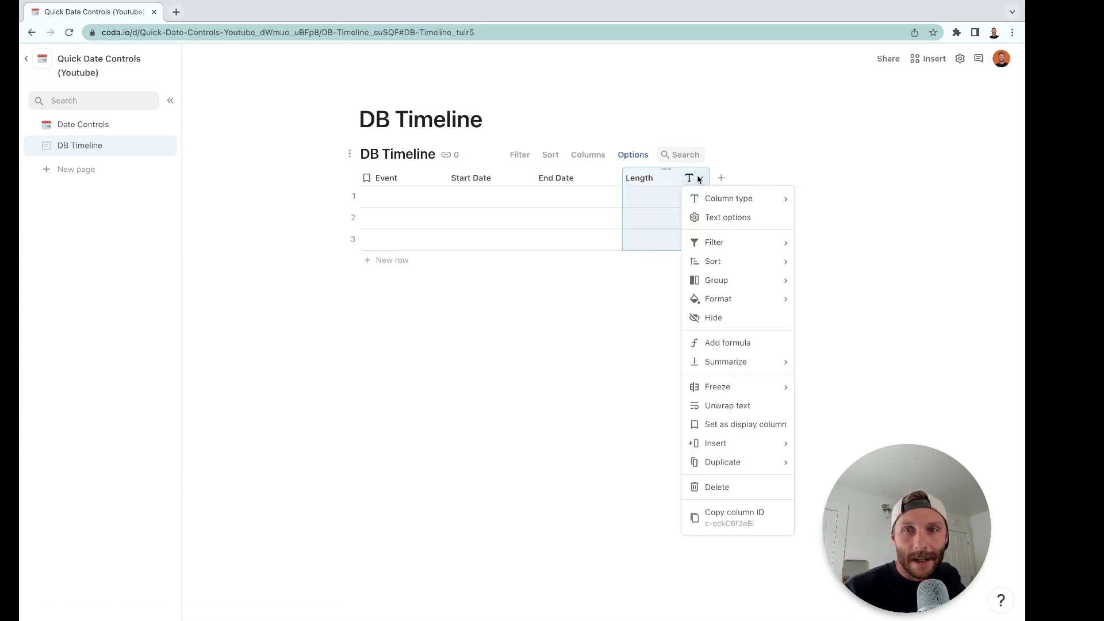
pyautogui.moveTo(711, 197)
pyautogui.moveTo(831, 283)
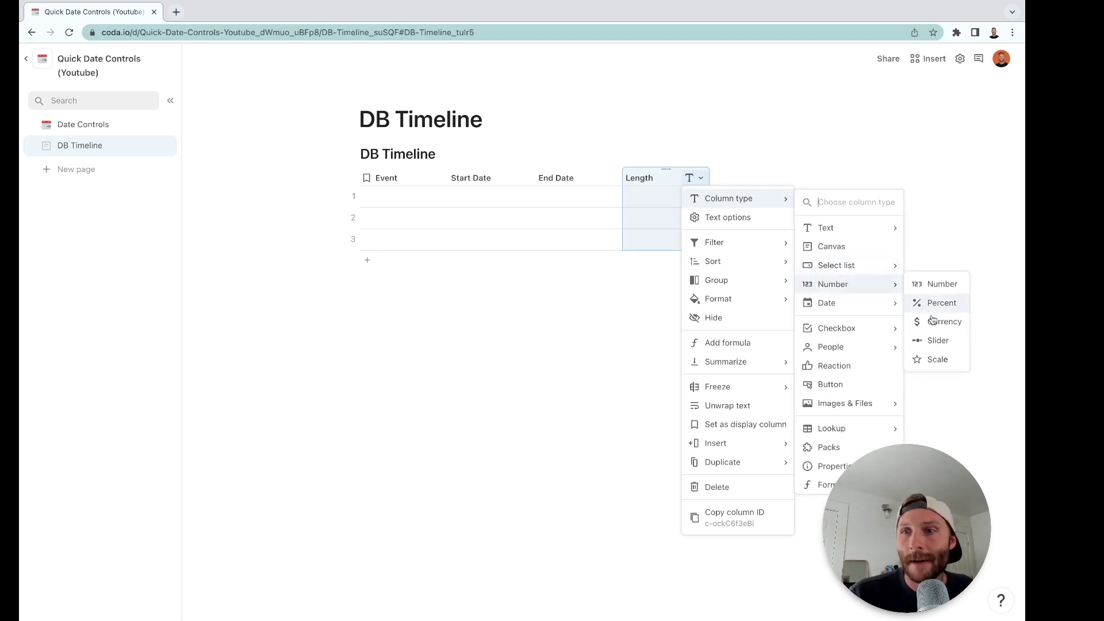
pyautogui.click(932, 339)
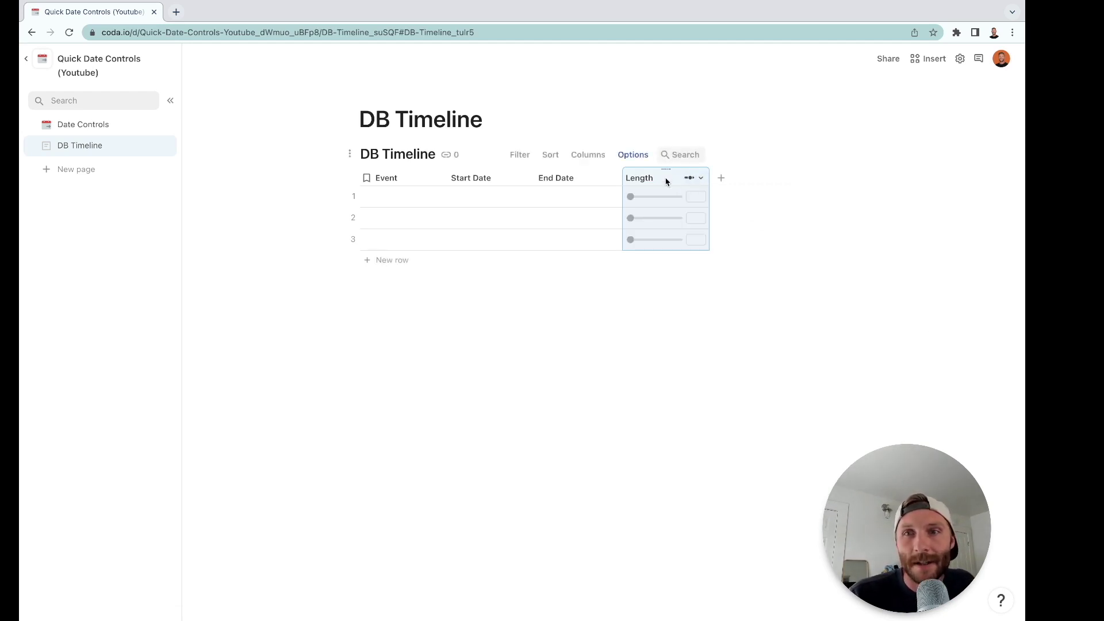
# Set the Length slider's minimum to 2 and maximum to 7.
pyautogui.click(693, 180)
pyautogui.click(721, 216)
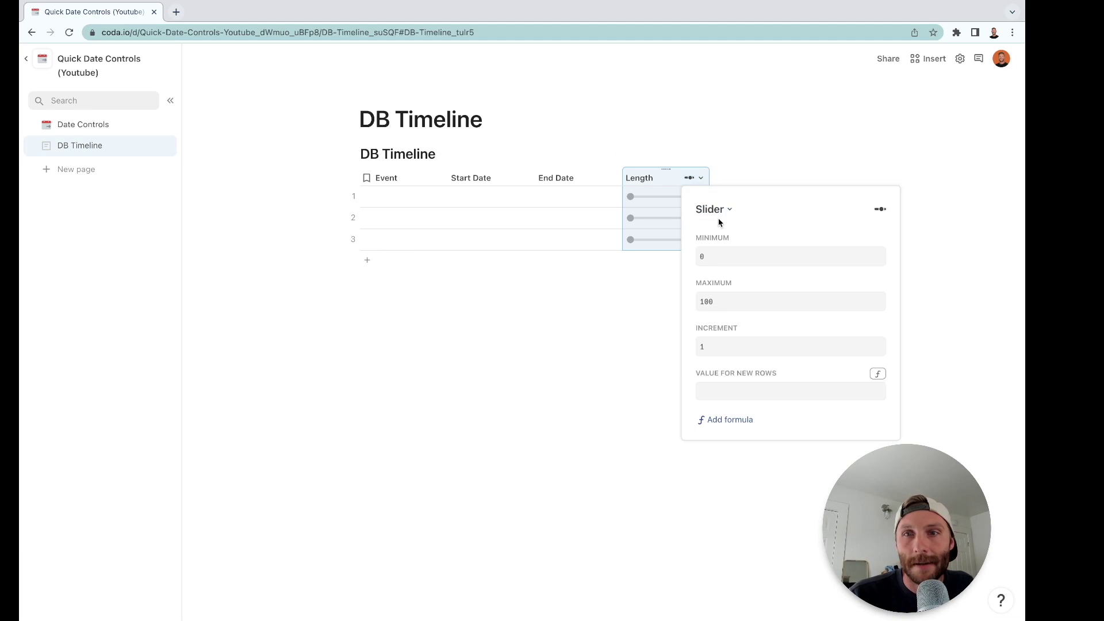
pyautogui.click(709, 257)
pyautogui.press('BackSpace')
pyautogui.write('1')
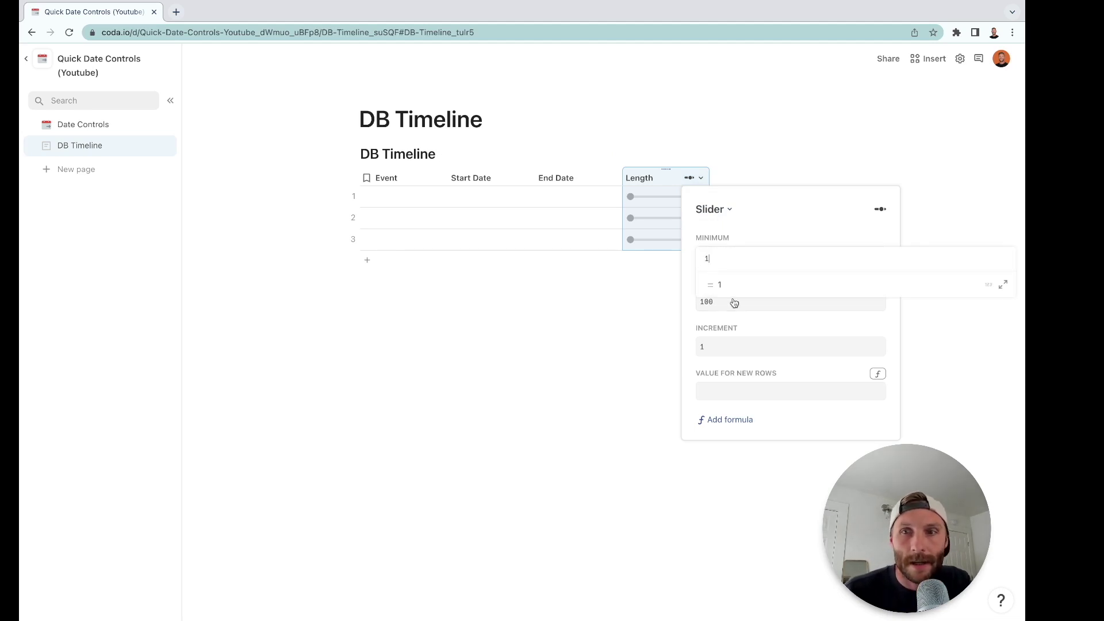
pyautogui.press('BackSpace')
pyautogui.write('2')
pyautogui.click(744, 317)
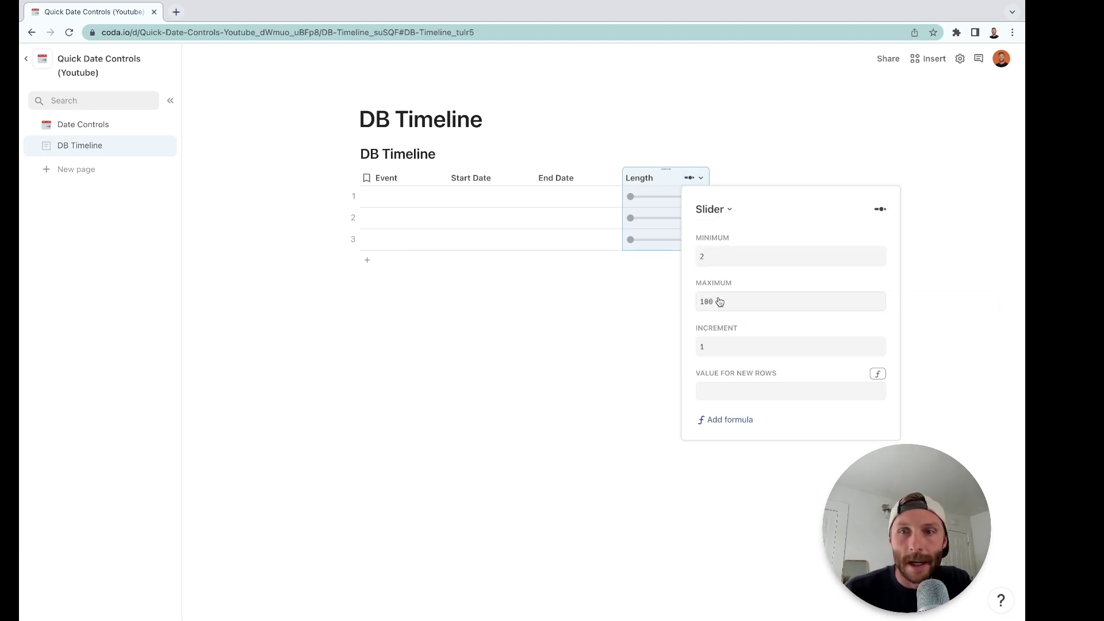
pyautogui.click(720, 301)
pyautogui.press('BackSpace')
pyautogui.press('BackSpace')
pyautogui.press('BackSpace')
pyautogui.write('7')
pyautogui.click(744, 272)
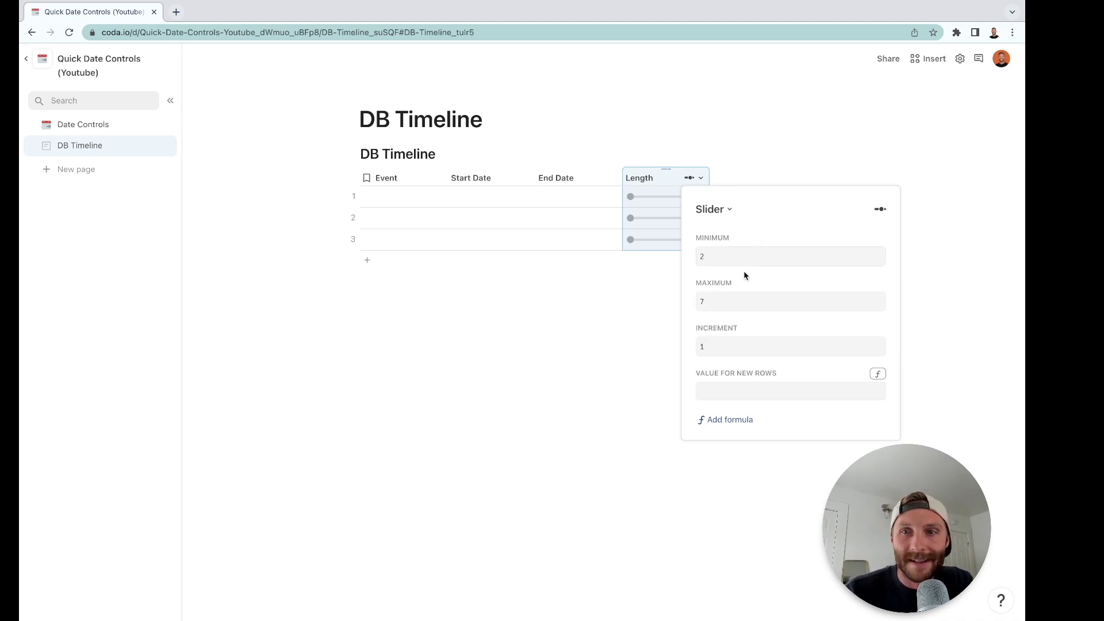
# Set increment 1 and a new-row default of 3, applied to the three blank rows.
pyautogui.click(749, 349)
pyautogui.click(759, 332)
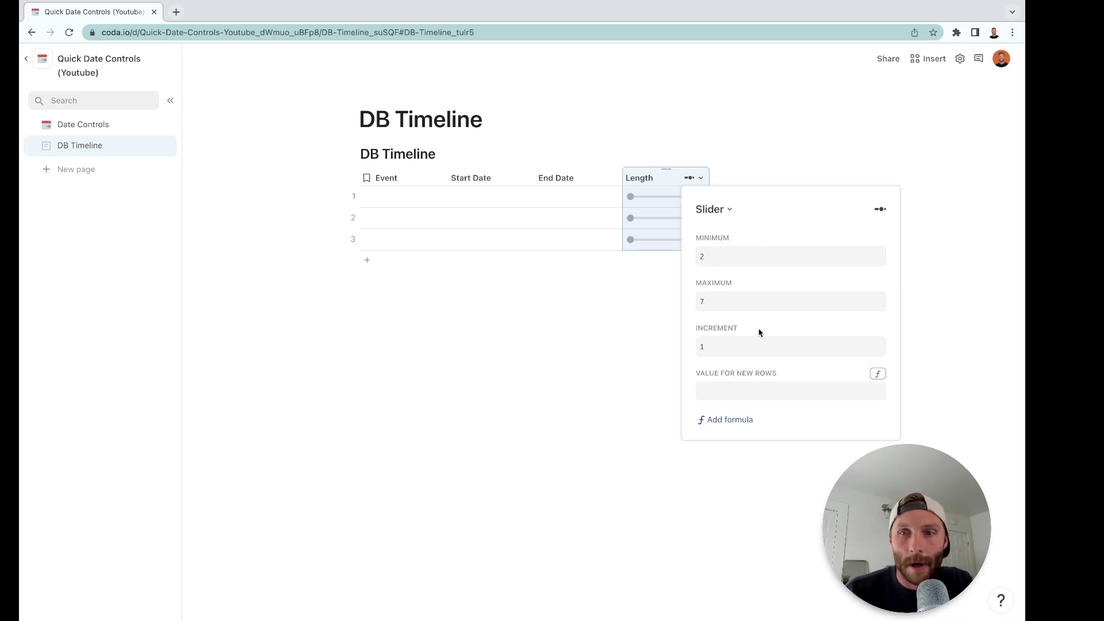
pyautogui.click(752, 386)
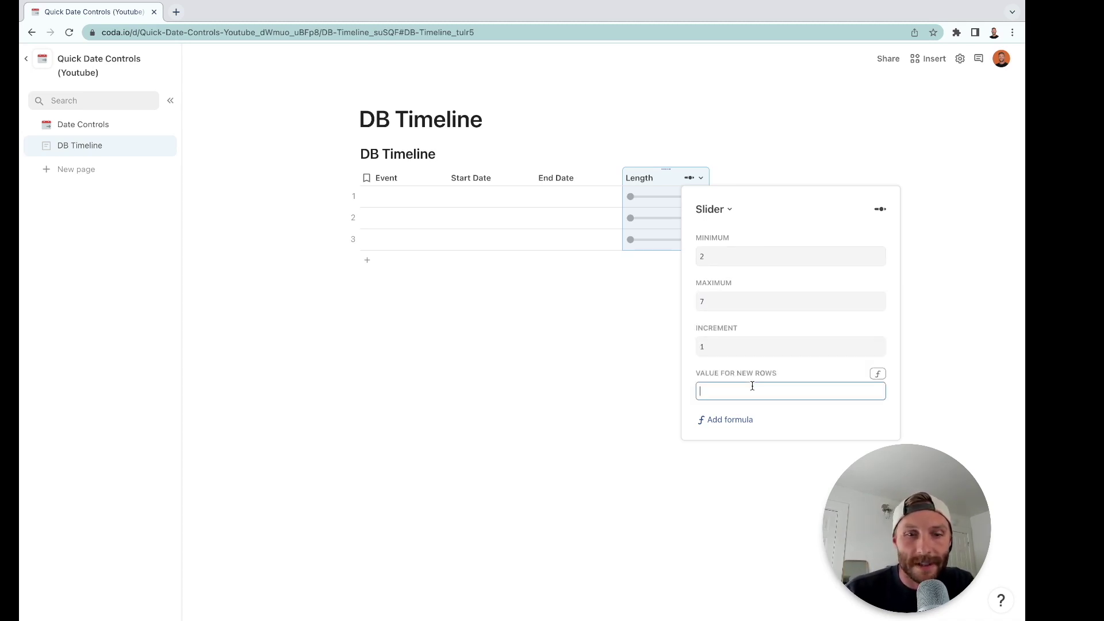
pyautogui.click(749, 409)
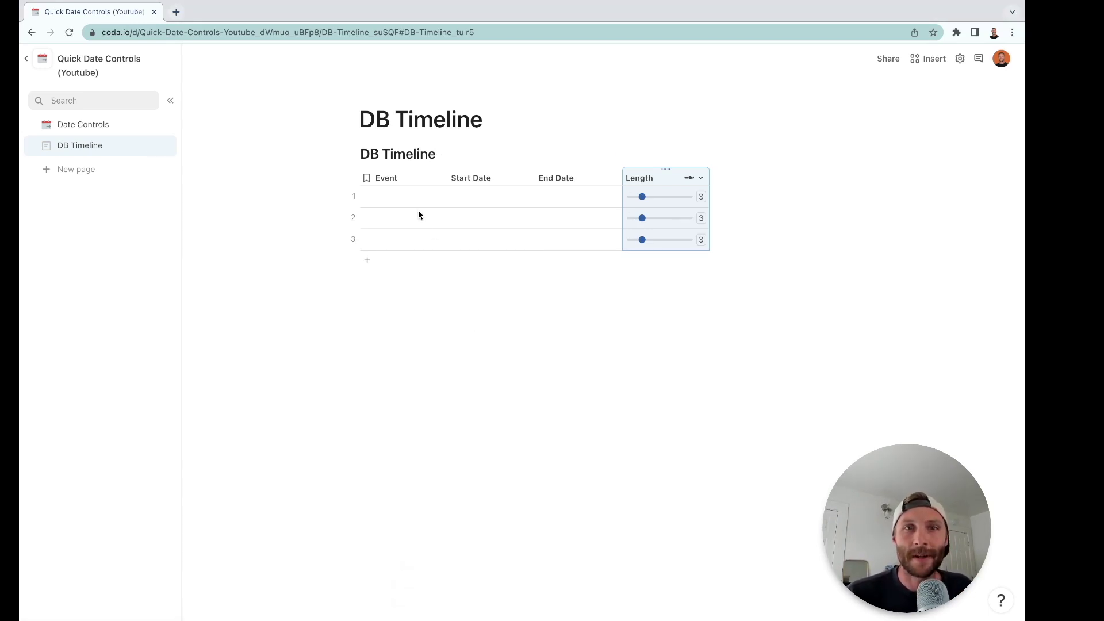
pyautogui.click(396, 201)
# Paste the ten events with their start dates into the table.
pyautogui.write("Destroy Deathstar\t5/27/2022 Jedi School\t5/17/2022 Wookie Party\t5/4/2022 Tatooine Festival\t6/3/2022 Walk to Mordor\t5/27/2022 Train with the Elves\t5/18/2022 Visit the Dwarves\t6/8/2022 Bilbos 100th\t6/7/2022 Gimli's Baby Shower\t5/23/2022 Baby Yoda's 1st Bday\t5/31/2022")
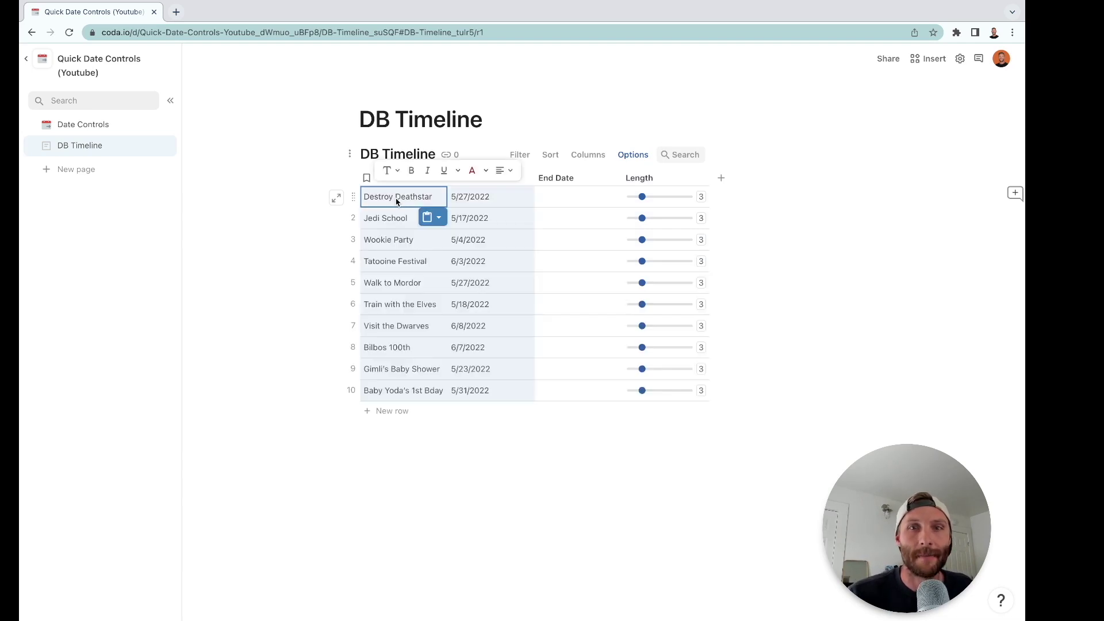
pyautogui.click(517, 246)
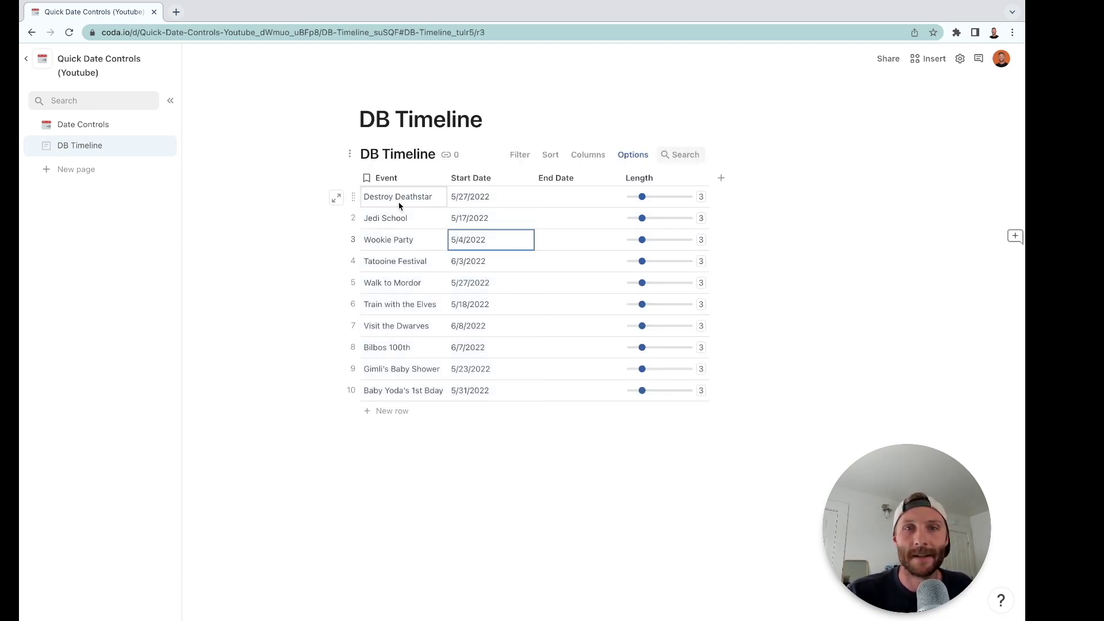
pyautogui.click(395, 218)
pyautogui.click(413, 237)
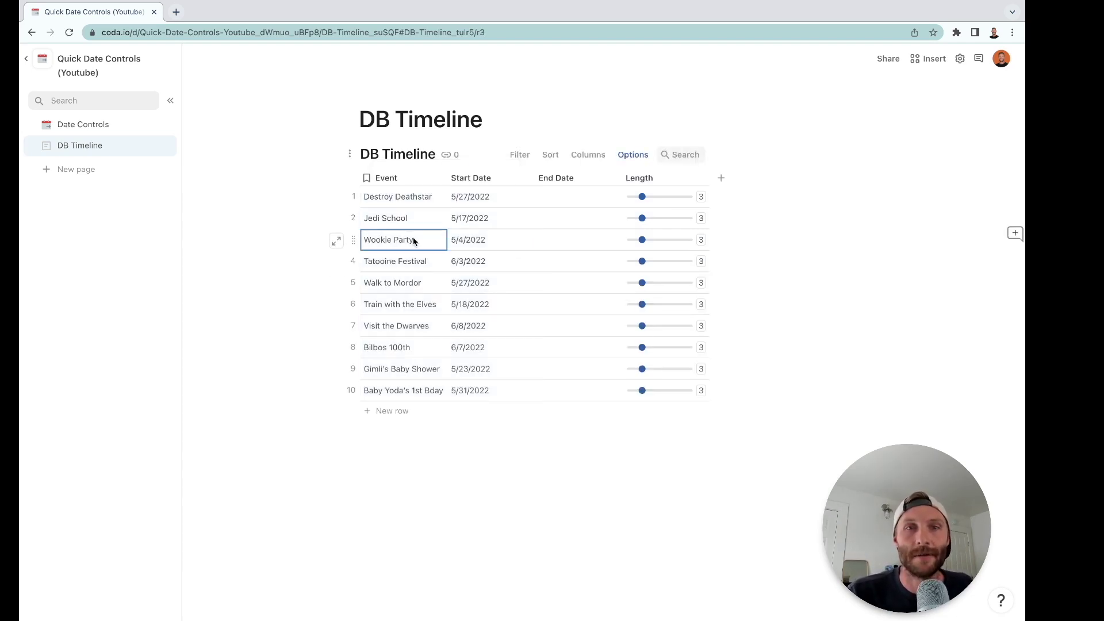
# Make End Date the formula Start Date + Length and lengthen Destroy Deathstar to 4 days.
pyautogui.click(563, 179)
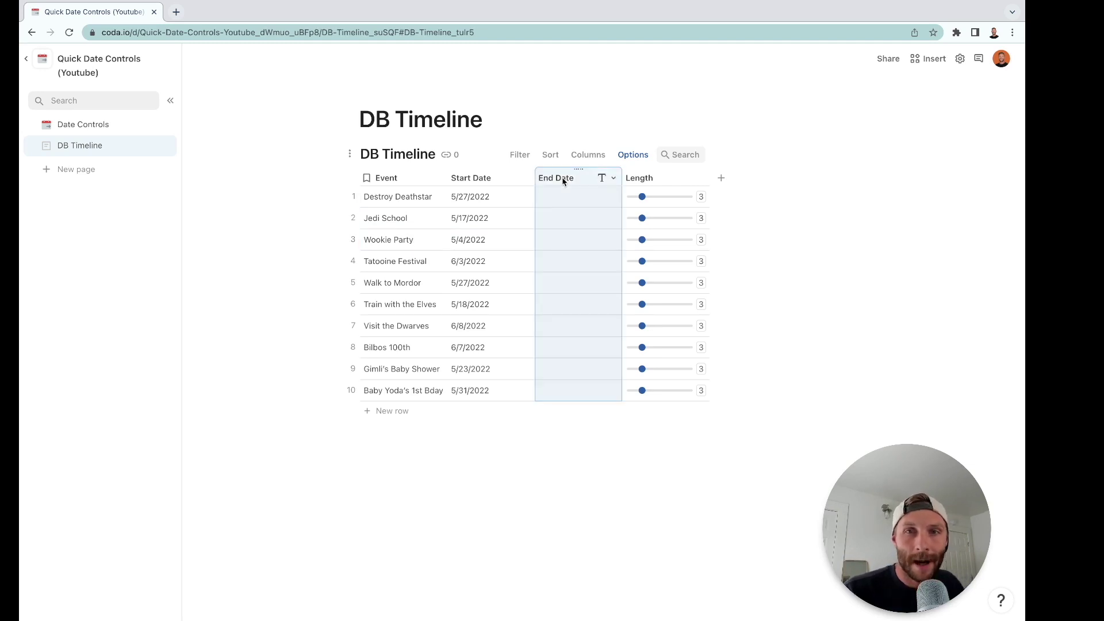
pyautogui.write('-=')
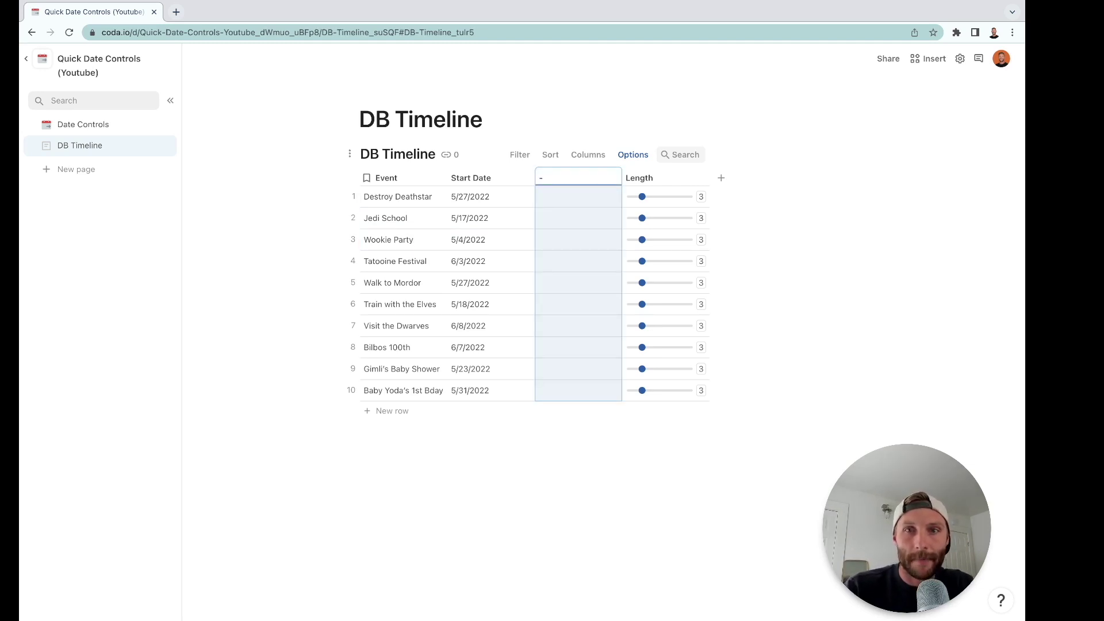
pyautogui.press('BackSpace')
pyautogui.click(564, 219)
pyautogui.click(560, 183)
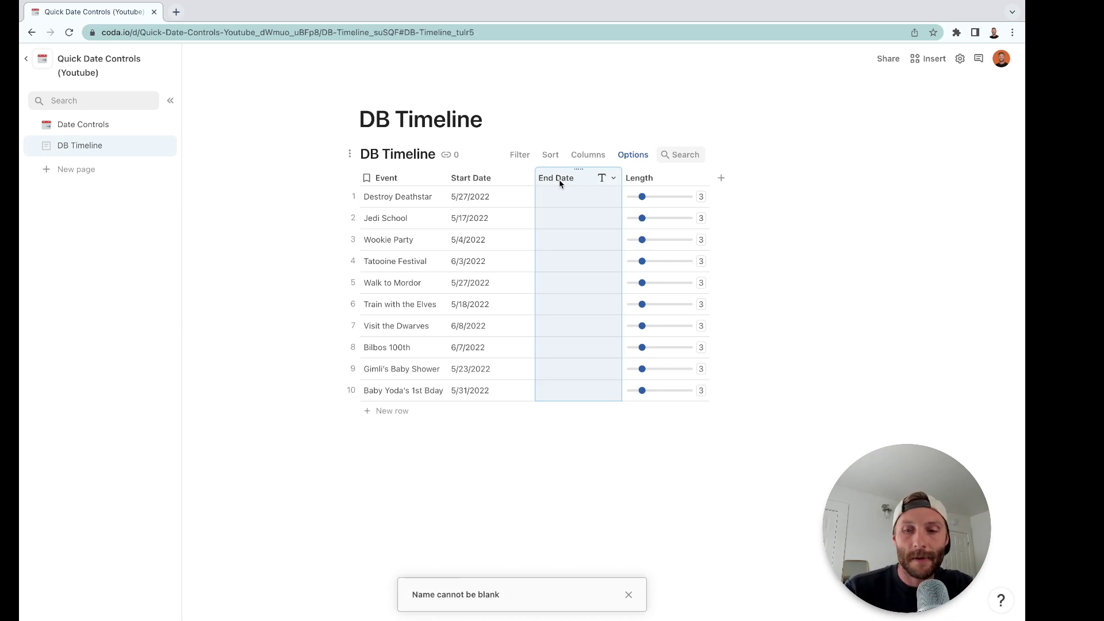
pyautogui.press('=')
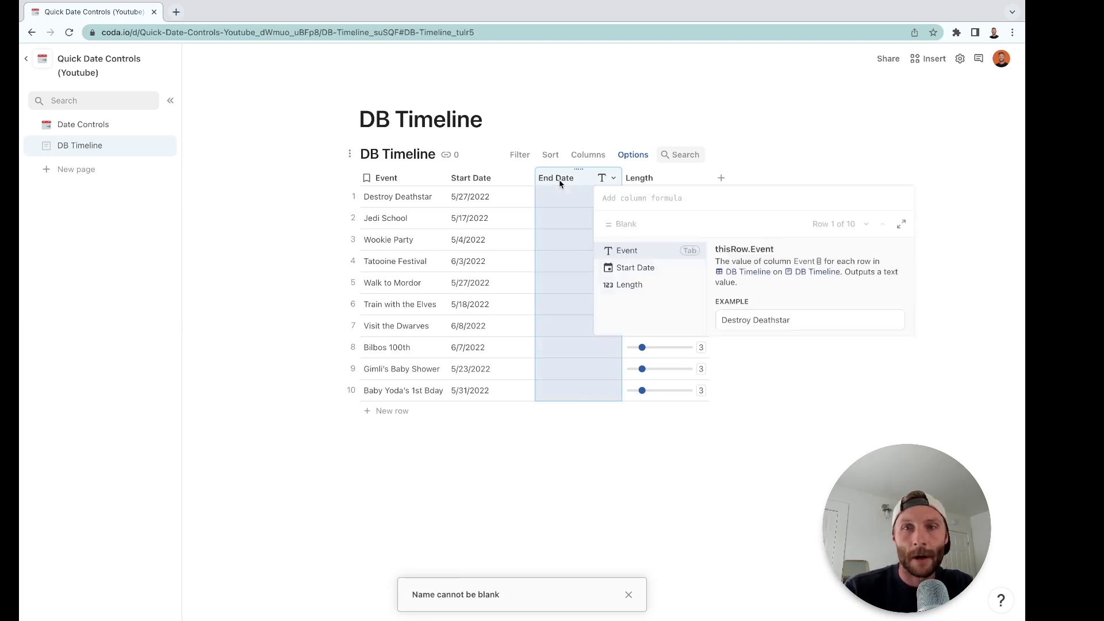
pyautogui.write('start Date')
pyautogui.press('Tab')
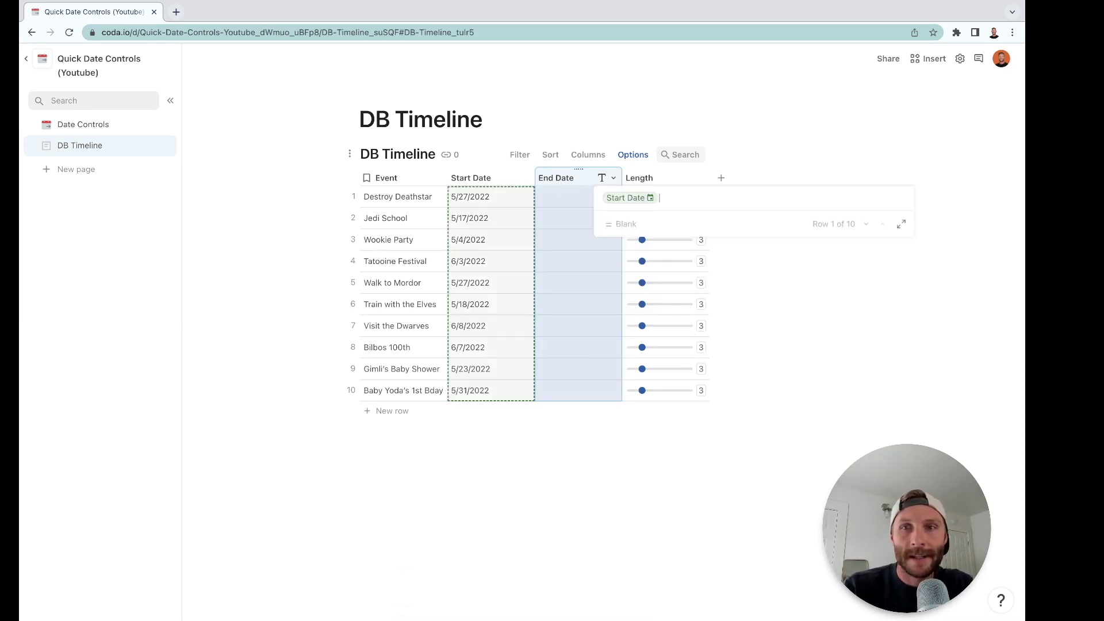
pyautogui.write('+length')
pyautogui.press('Tab')
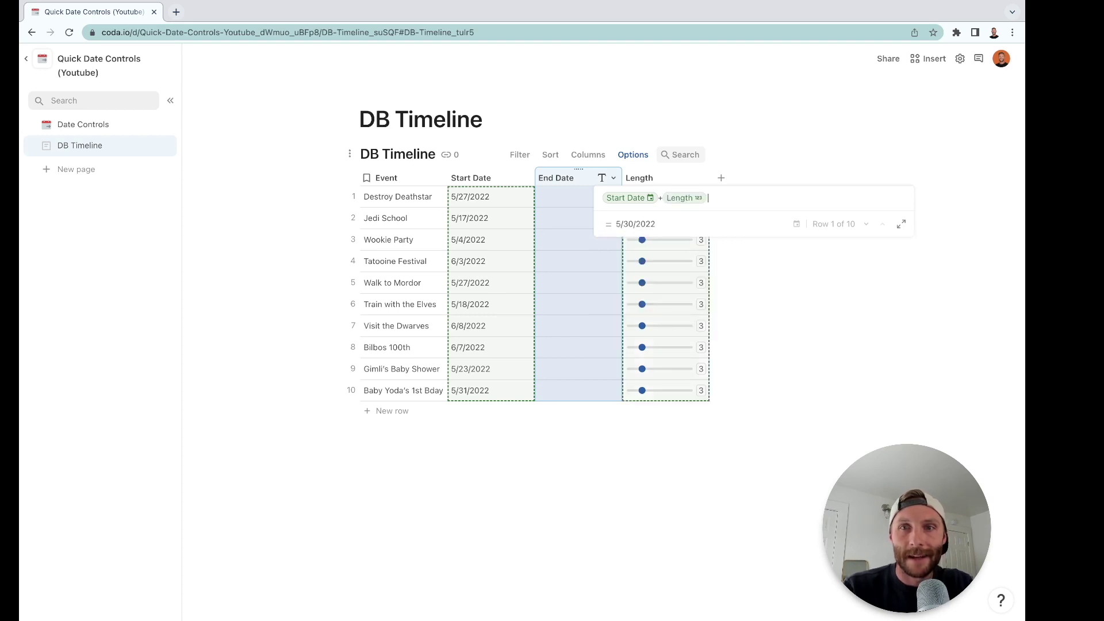
pyautogui.press('Return')
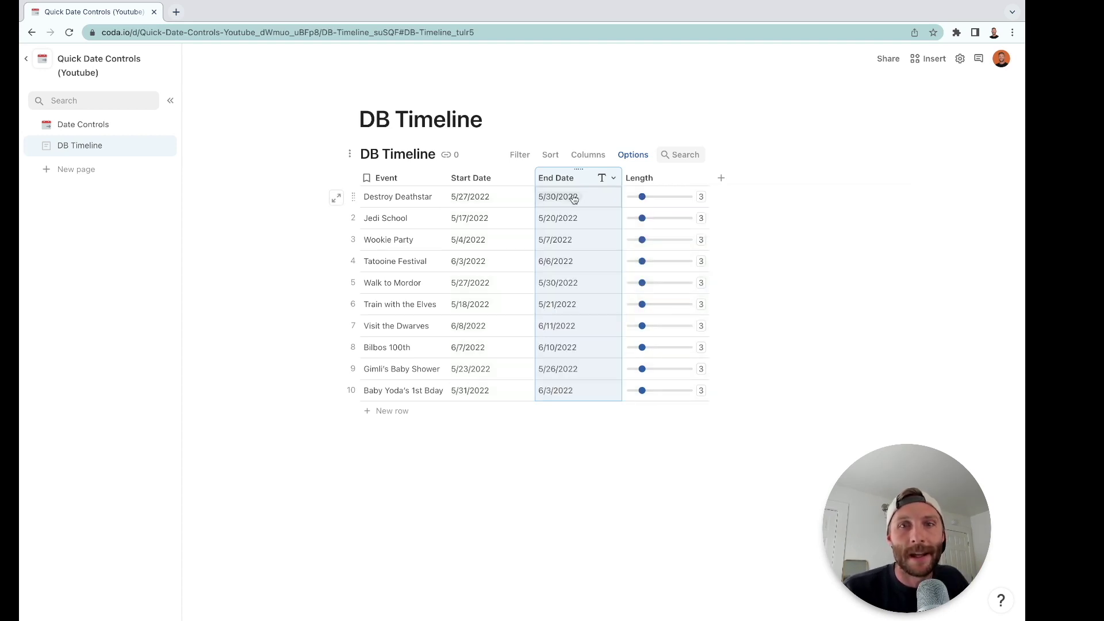
pyautogui.moveTo(643, 196); pyautogui.dragTo(661, 229)
# Drag Length sliders: Walk to Mordor and Bilbos 100th to 5, Baby Yoda's 1st Bday to 4.
pyautogui.click(644, 260)
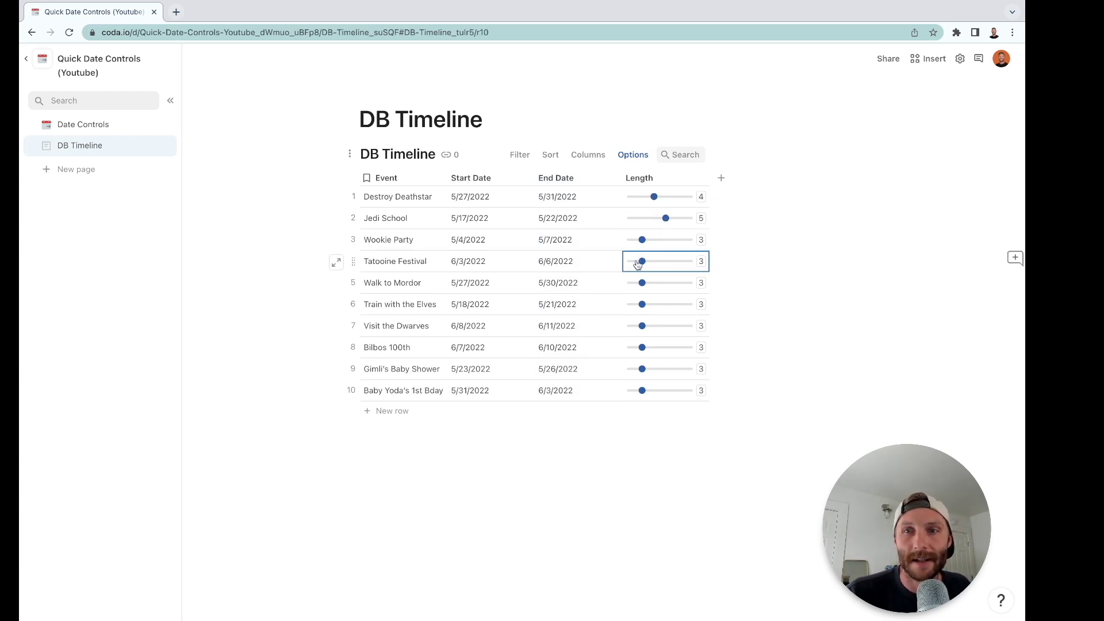
pyautogui.moveTo(642, 282); pyautogui.dragTo(653, 304)
pyautogui.click(642, 348)
pyautogui.moveTo(643, 347); pyautogui.dragTo(666, 347)
pyautogui.click(643, 390)
pyautogui.moveTo(642, 390); pyautogui.dragTo(654, 391)
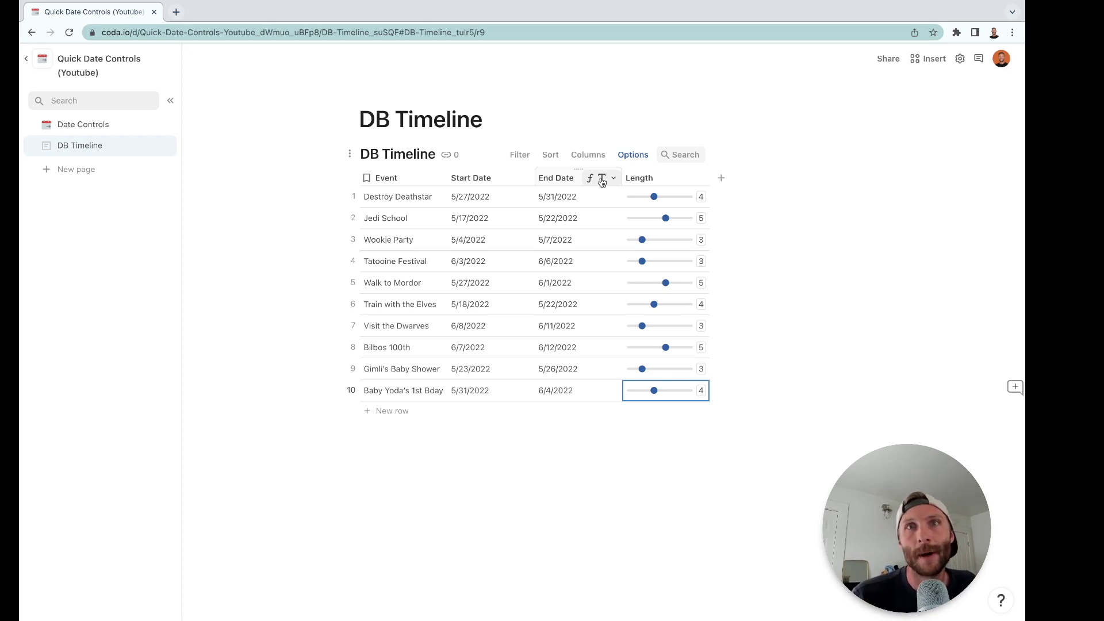
# Change the End Date column type to Date.
pyautogui.click(602, 180)
pyautogui.moveTo(638, 198)
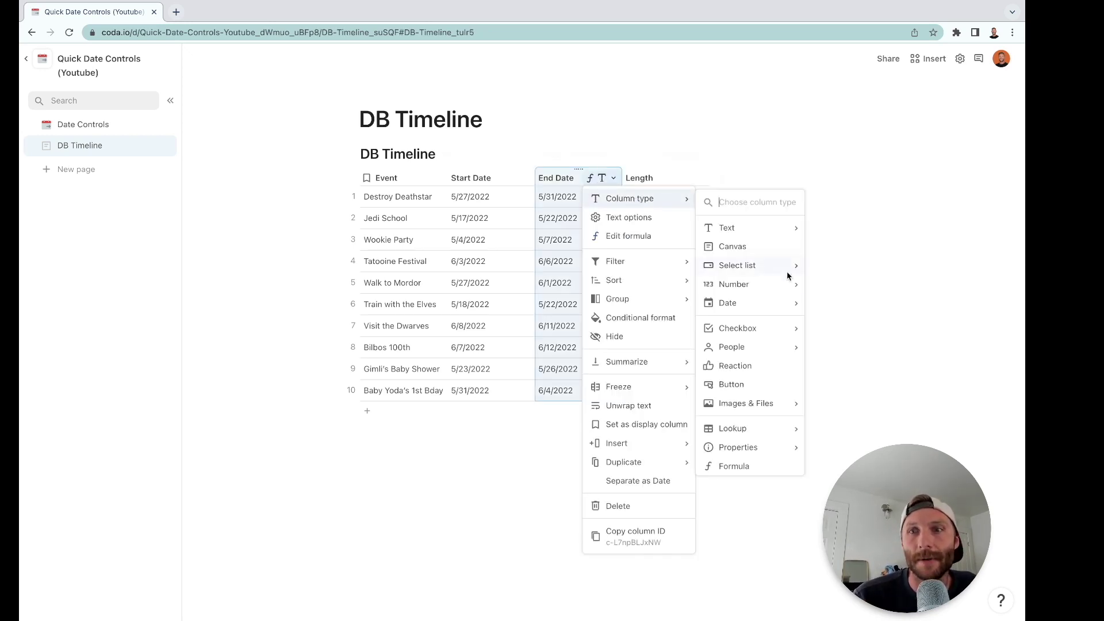
pyautogui.moveTo(788, 303)
pyautogui.click(834, 303)
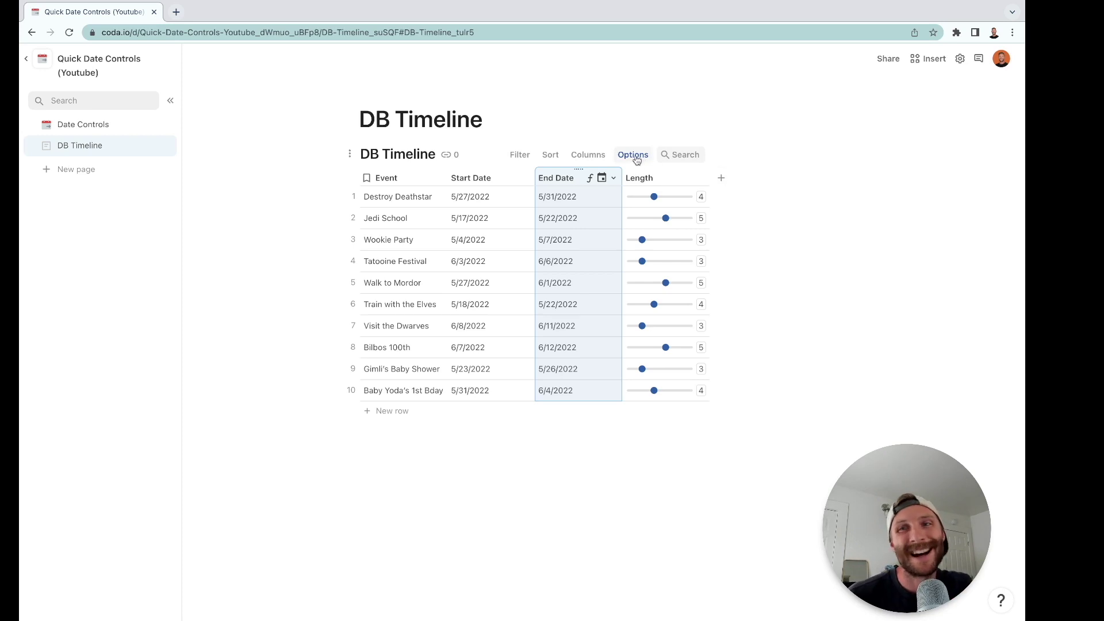
# Look at the conditional formatting settings, then add a new Column 5 after Length.
pyautogui.click(635, 159)
pyautogui.click(930, 331)
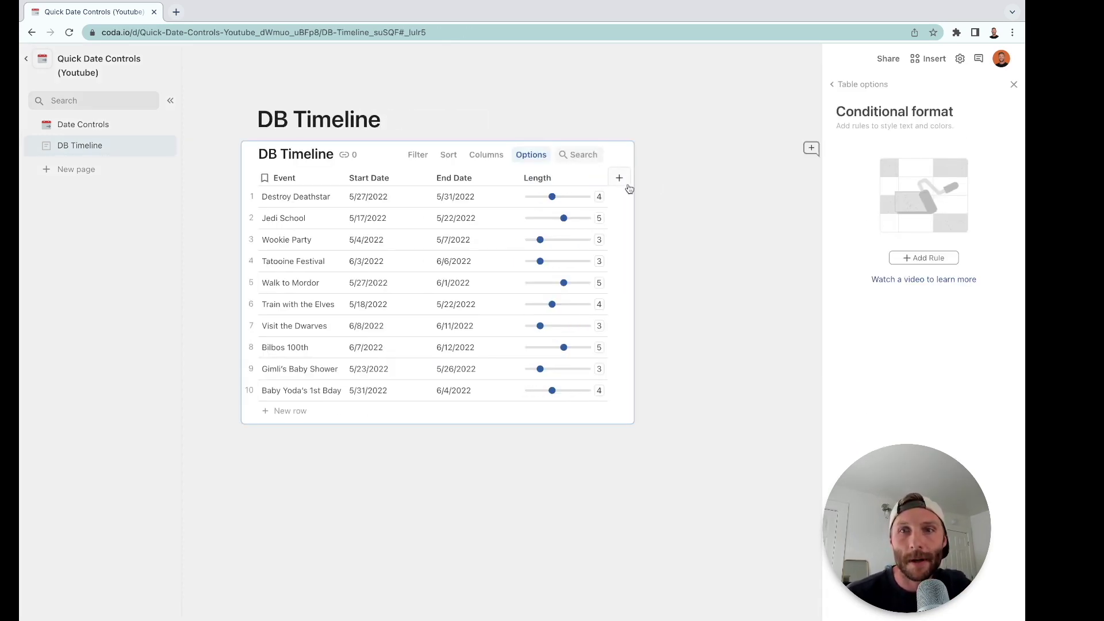
pyautogui.click(620, 178)
pyautogui.click(621, 180)
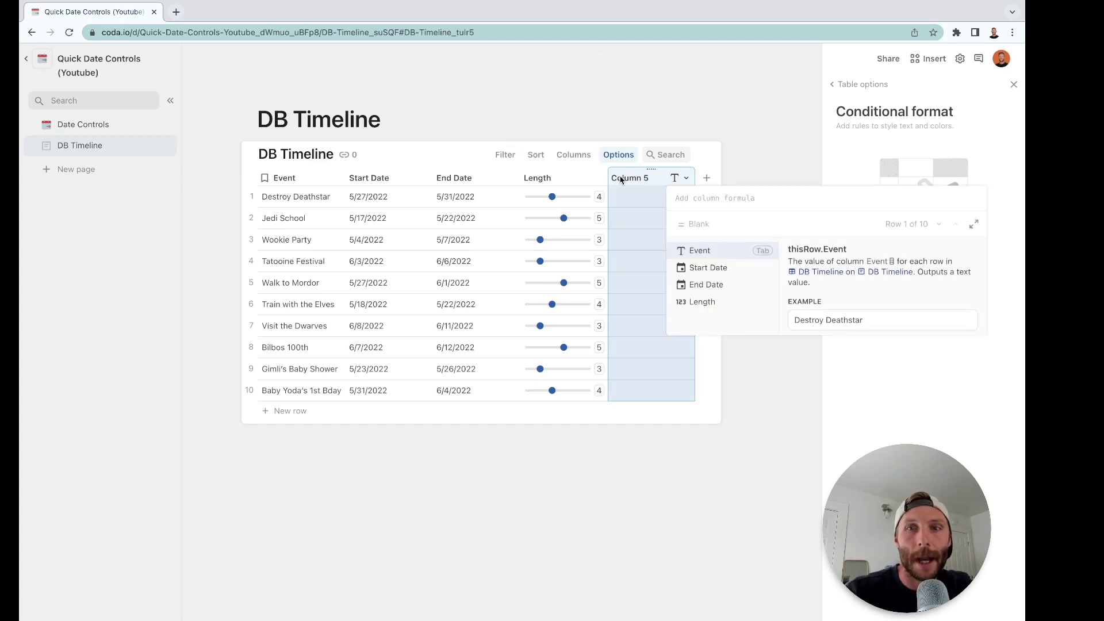
# Give Column 5 the formula thisTable.Find(thisRow) to number each row.
pyautogui.write('this')
pyautogui.press('Down')
pyautogui.press('Down')
pyautogui.press('Down')
pyautogui.press('Down')
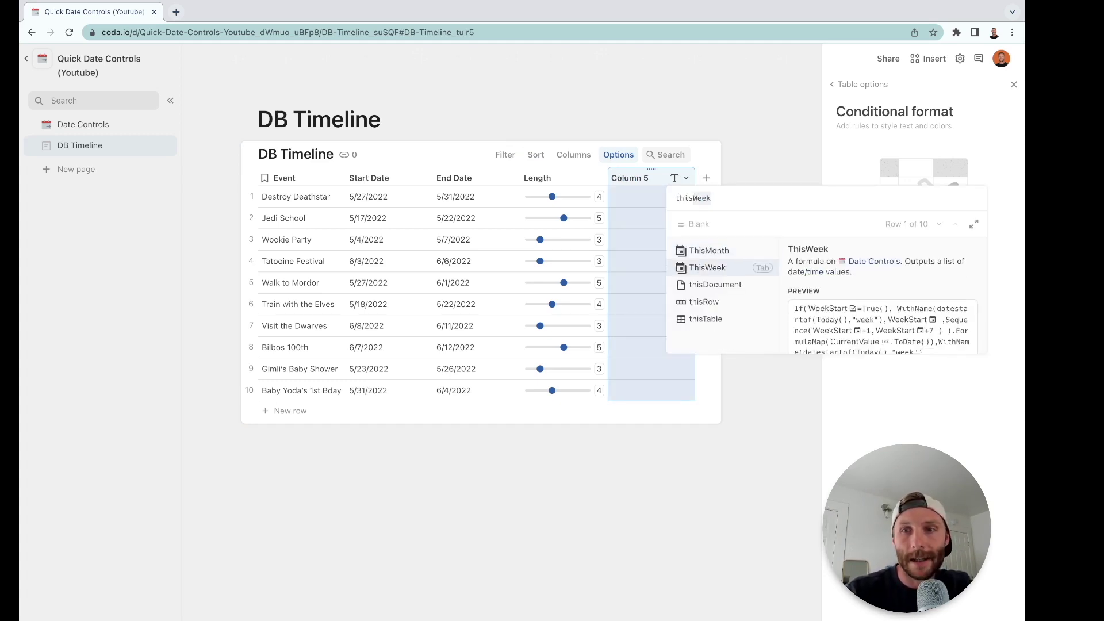
pyautogui.press('Tab')
pyautogui.write('.Find(thisMonth')
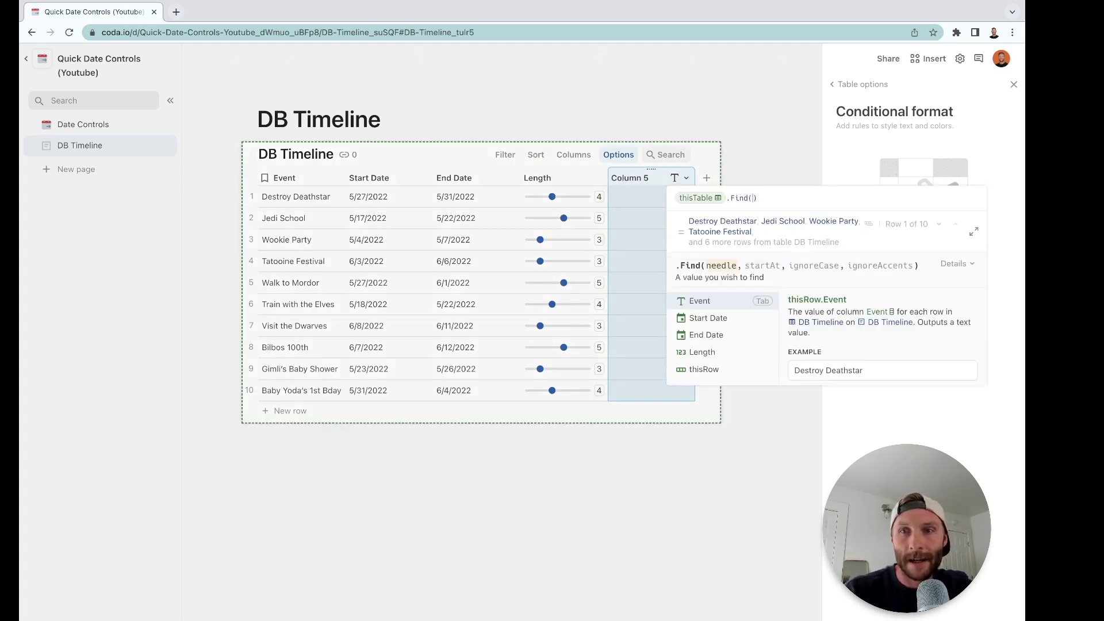
pyautogui.press('Down')
pyautogui.press('Down')
pyautogui.press('Down')
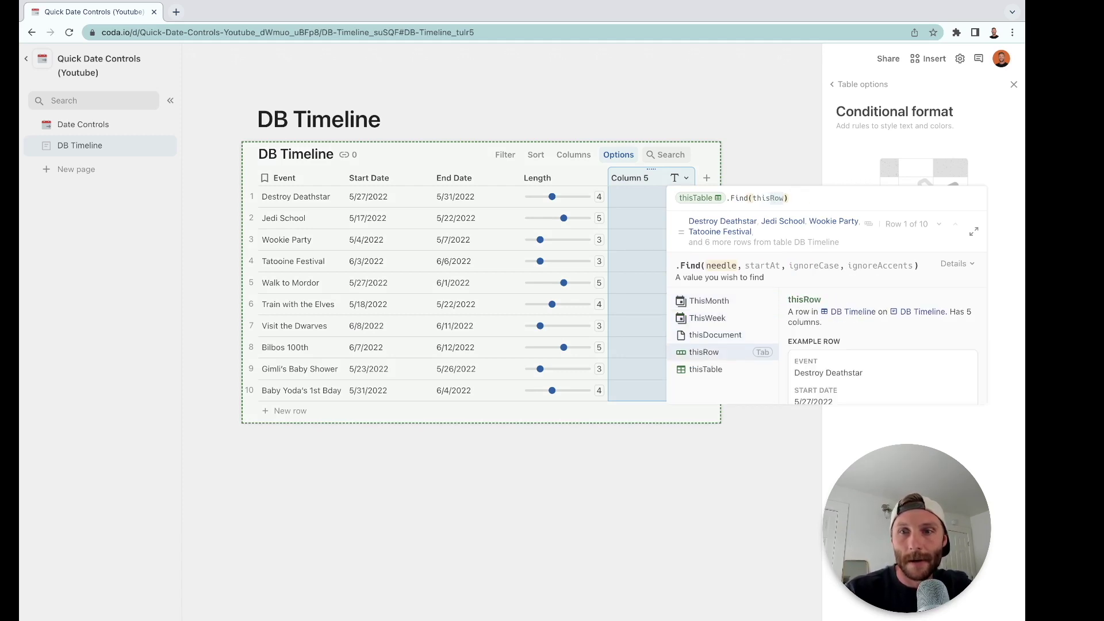
pyautogui.press('Tab')
pyautogui.press('Return')
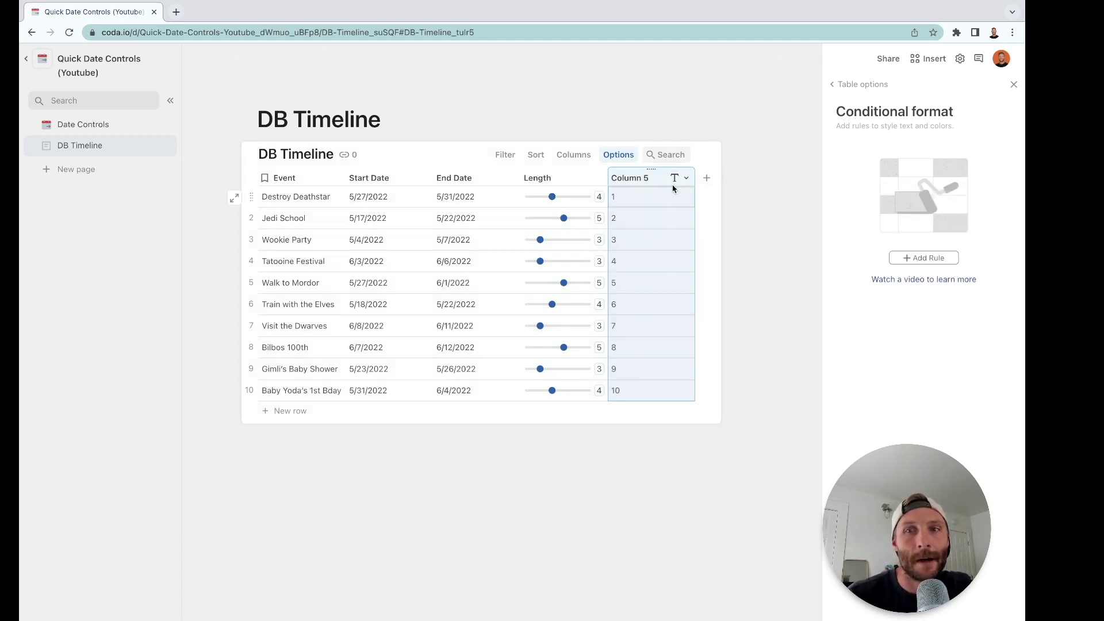
# Test the numbering with a temporary row 11, delete it, and rename Column 5 to Number.
pyautogui.click(285, 412)
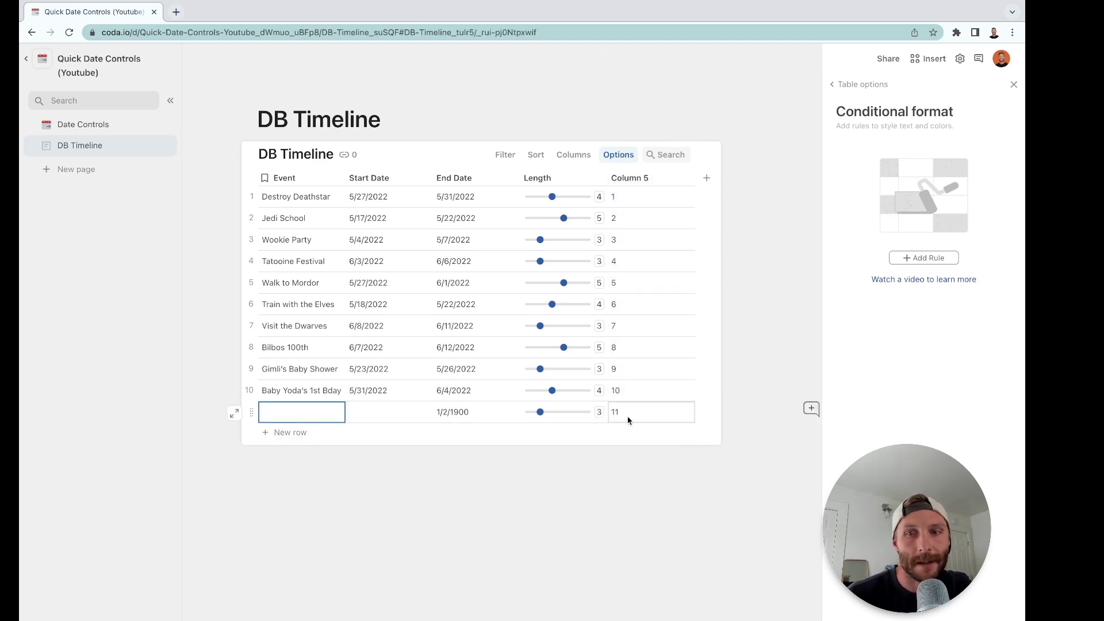
pyautogui.click(251, 412)
pyautogui.press('Delete')
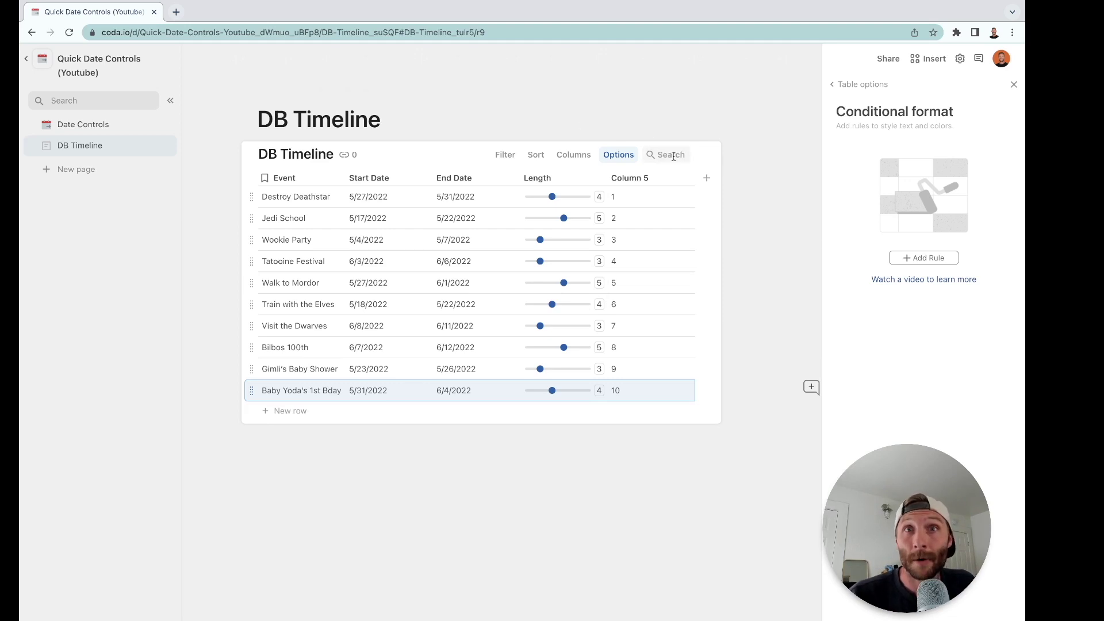
pyautogui.click(640, 173)
pyautogui.write('N')
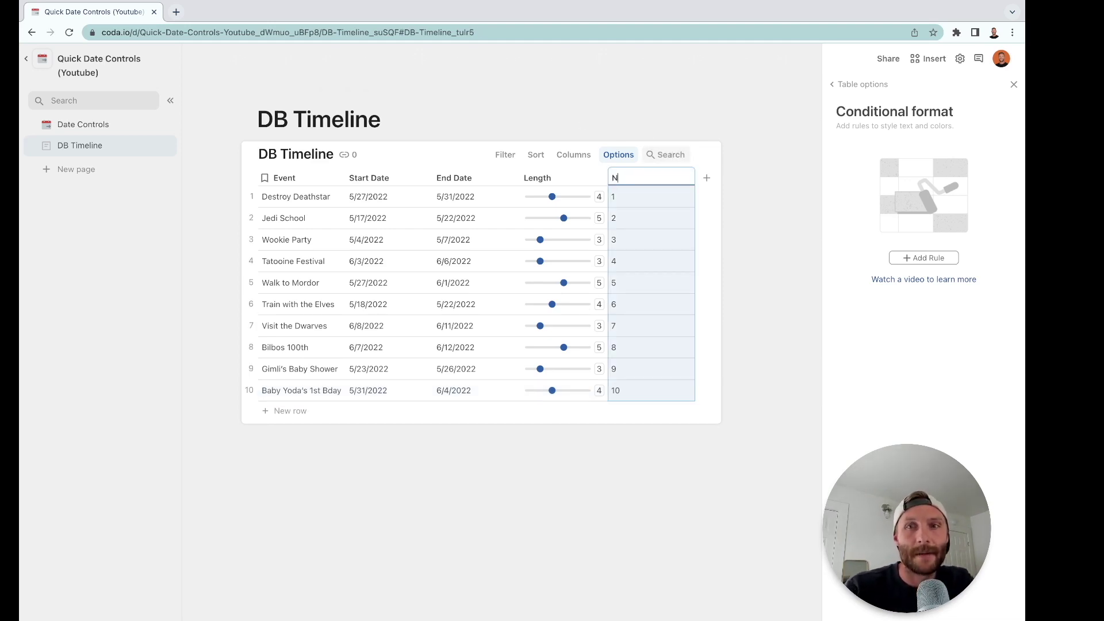
pyautogui.write('umber')
pyautogui.click(644, 202)
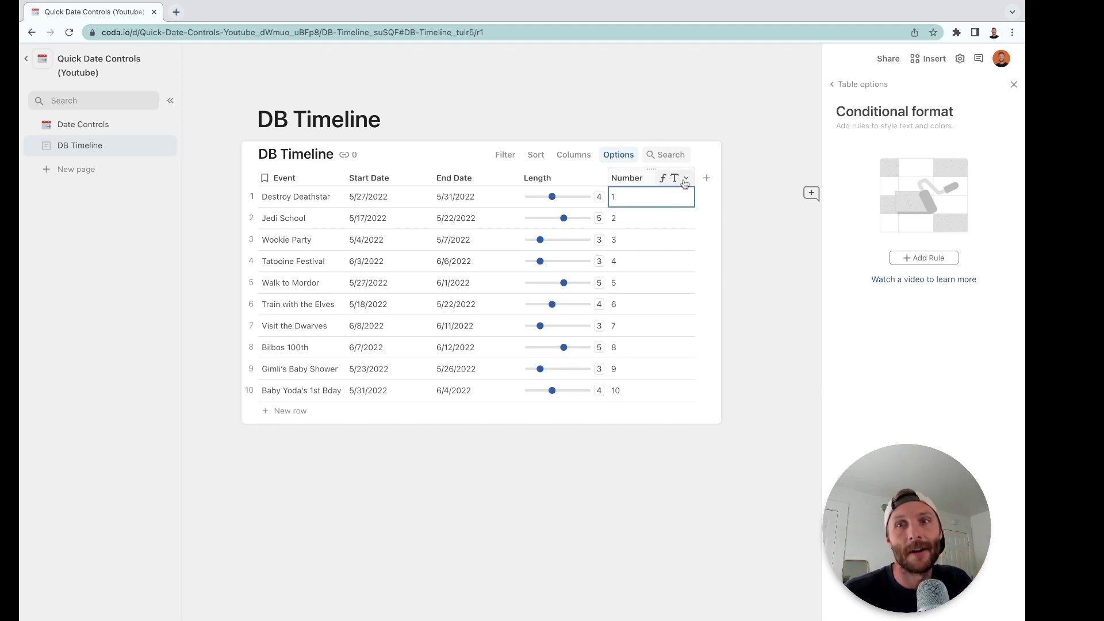
pyautogui.click(685, 179)
# Set the Number column's type to Number.
pyautogui.moveTo(690, 199)
pyautogui.moveTo(846, 284)
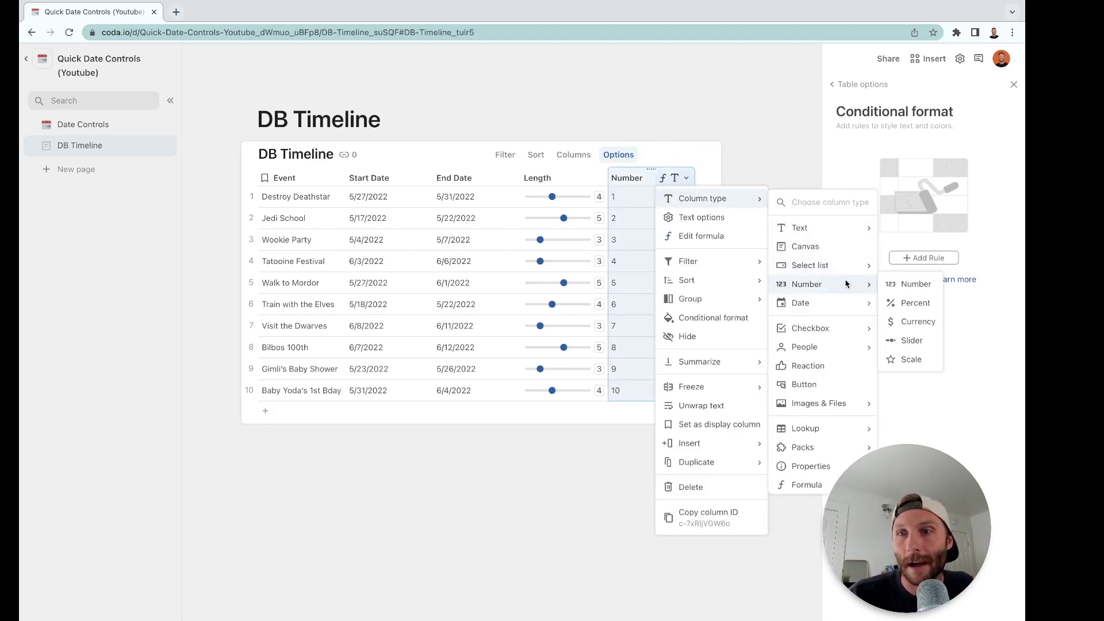
pyautogui.click(917, 284)
# Add a rainbow colour-scale rule based on Number, applied to Event only.
pyautogui.click(923, 258)
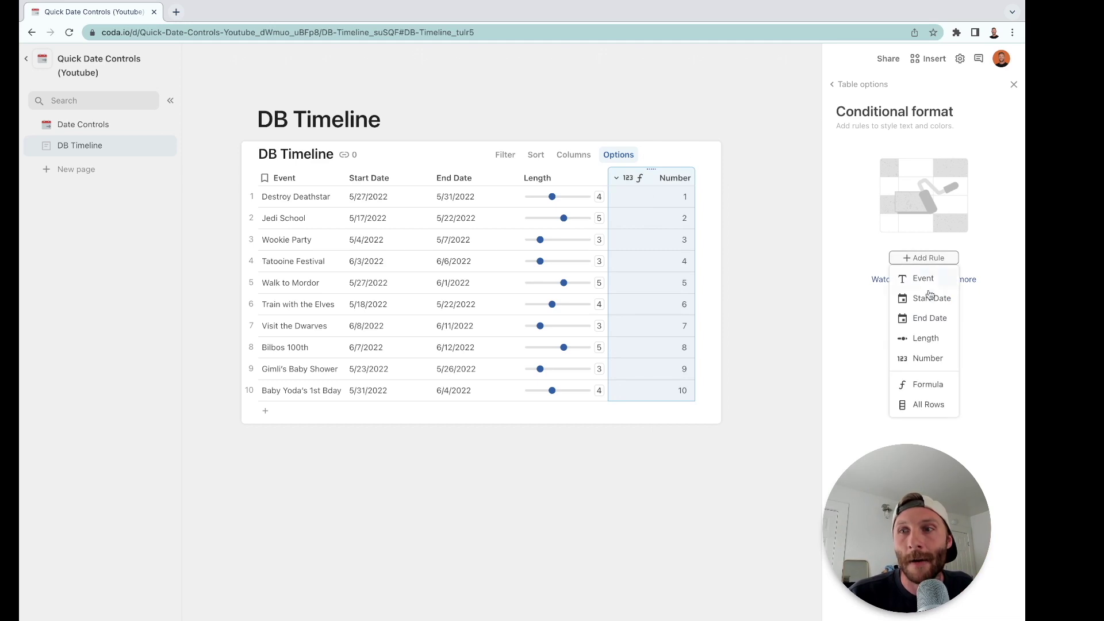
pyautogui.click(927, 358)
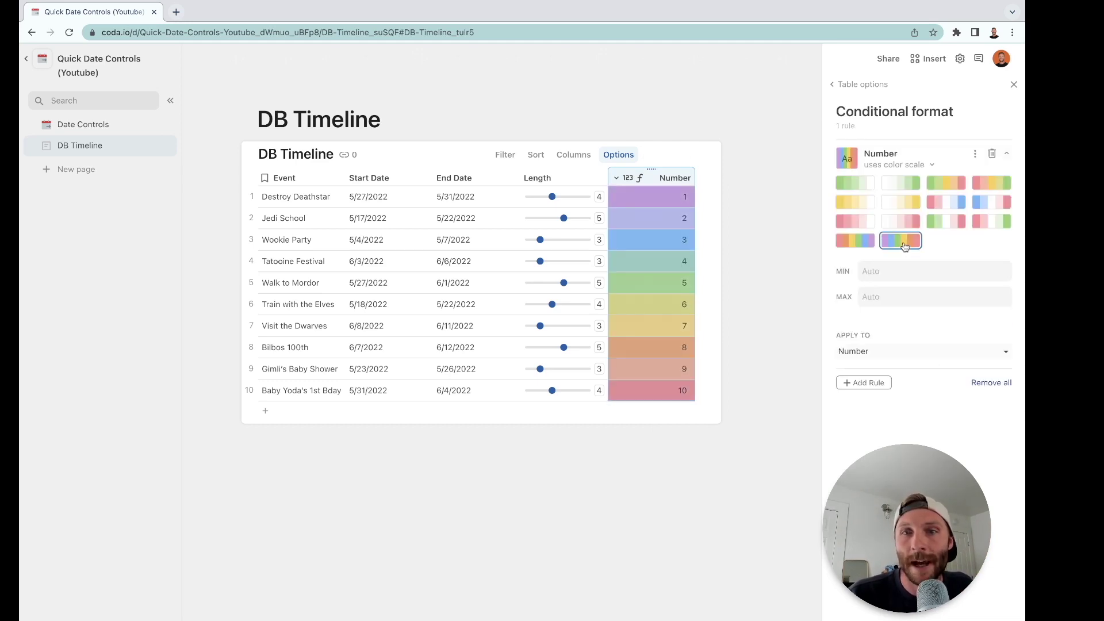
pyautogui.click(874, 351)
pyautogui.click(845, 382)
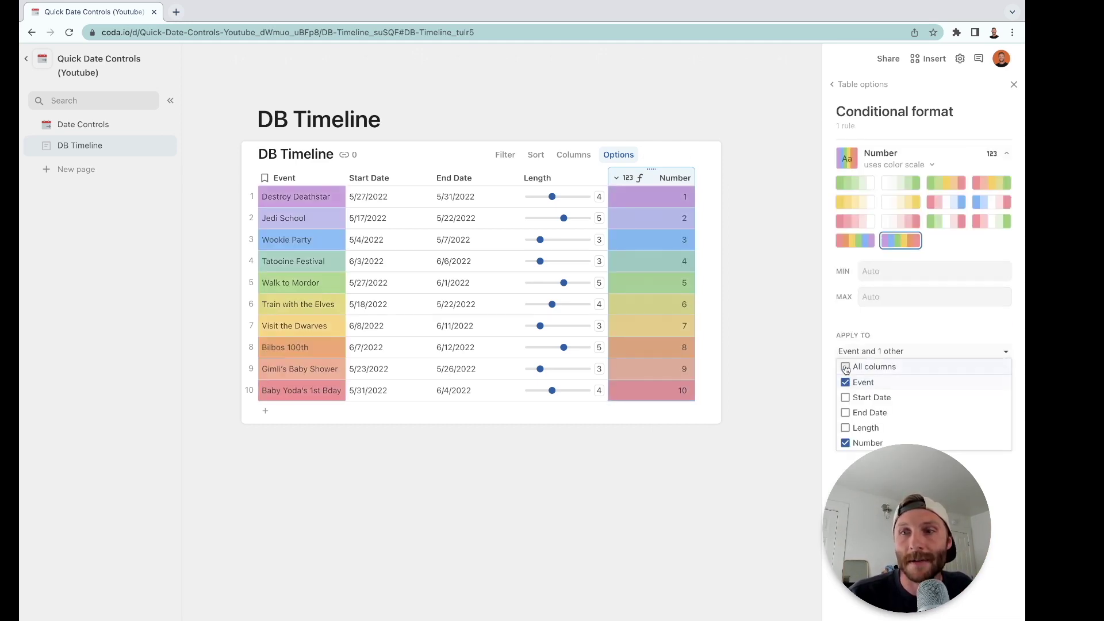
pyautogui.click(845, 442)
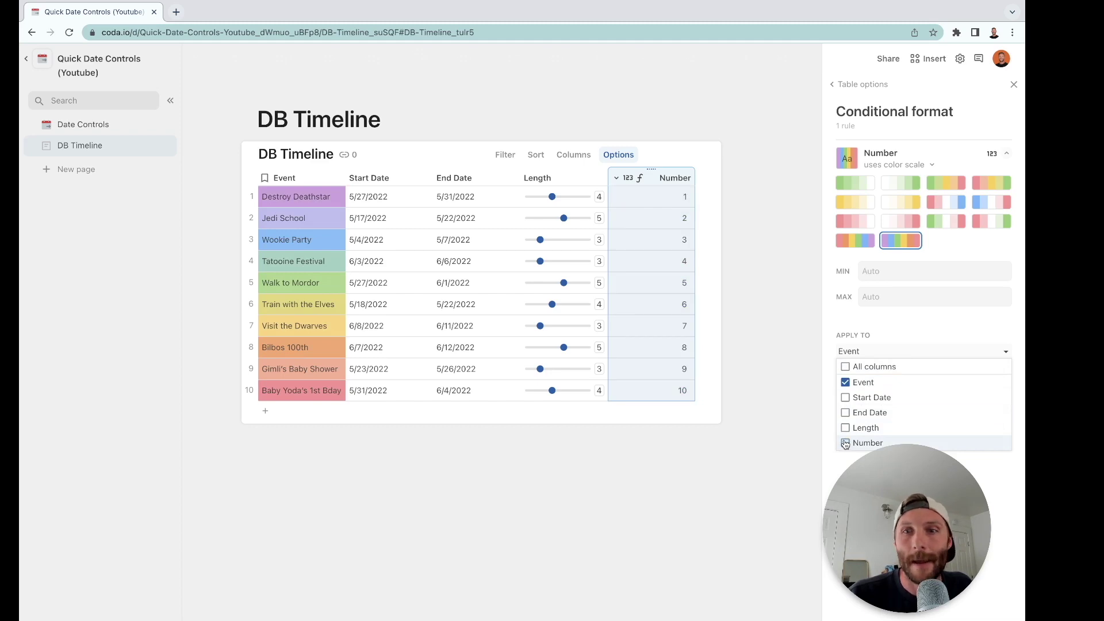
pyautogui.click(644, 240)
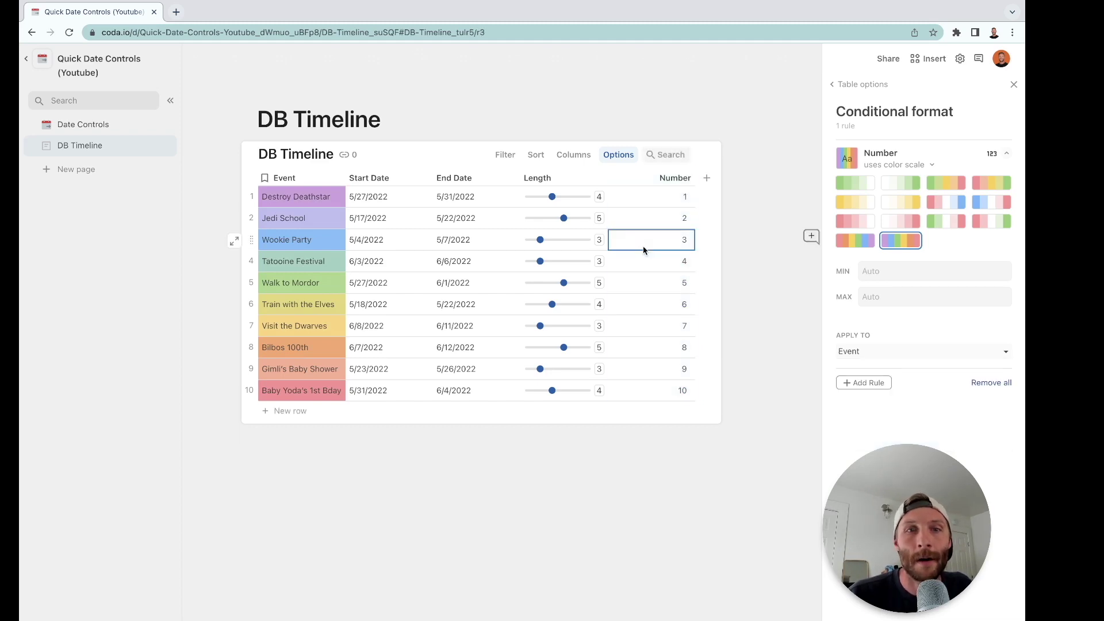
pyautogui.click(318, 205)
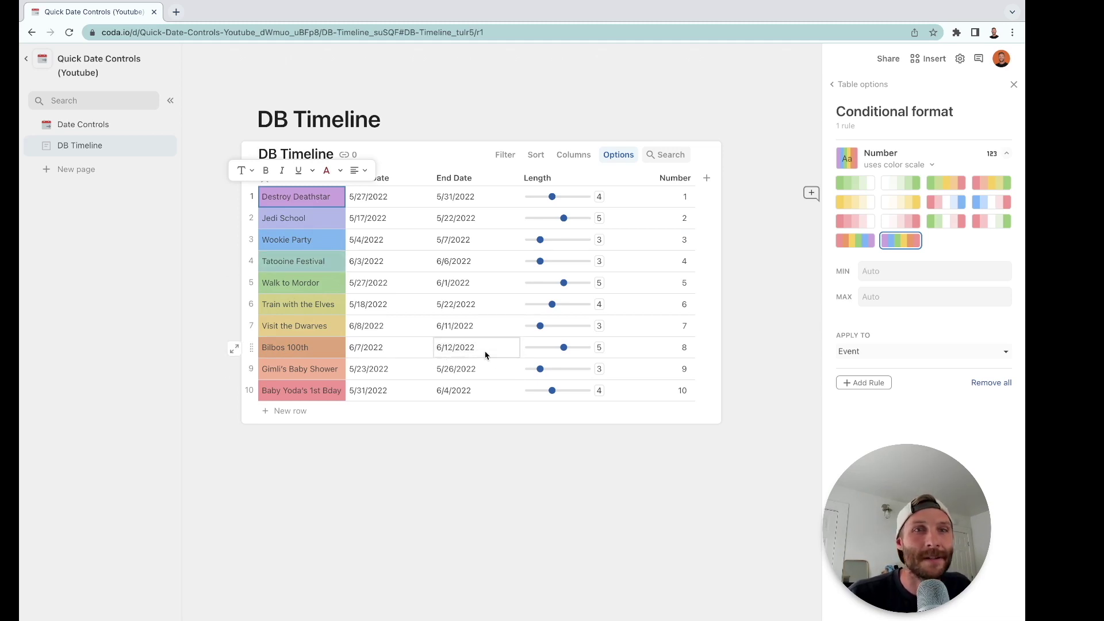
# Create a page named Timeline and move it to the top of the page list.
pyautogui.click(74, 170)
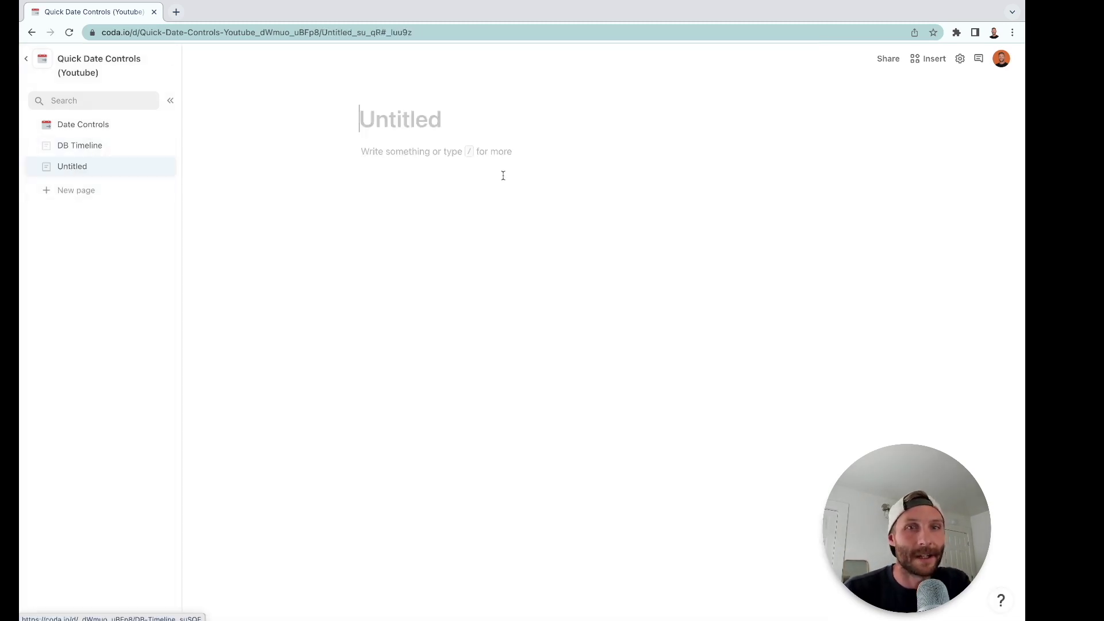
pyautogui.write('Timeline')
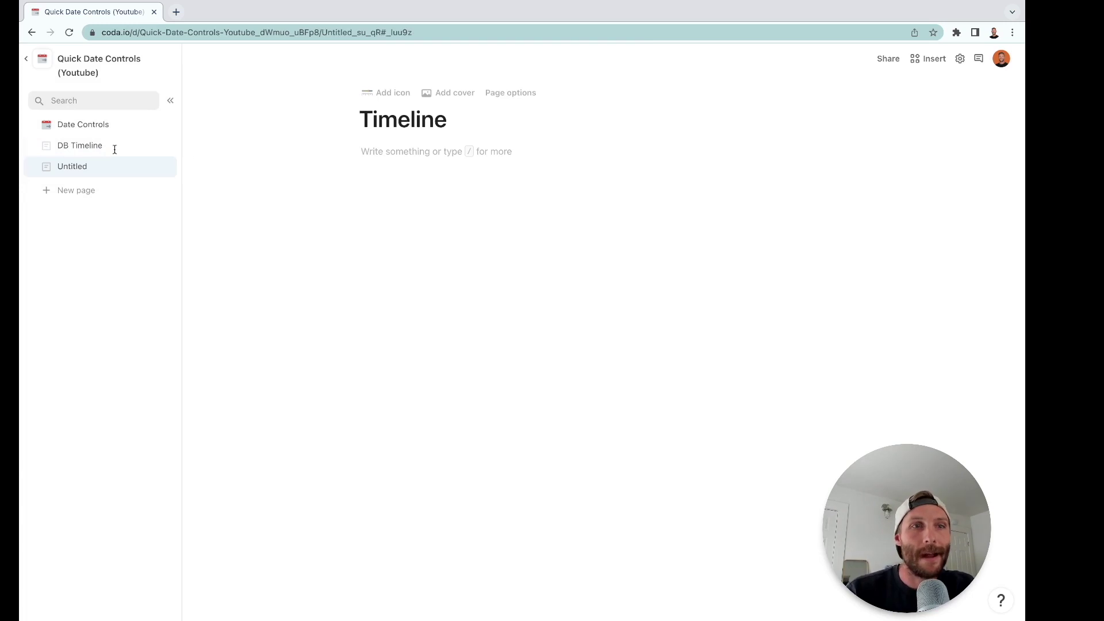
pyautogui.click(80, 147)
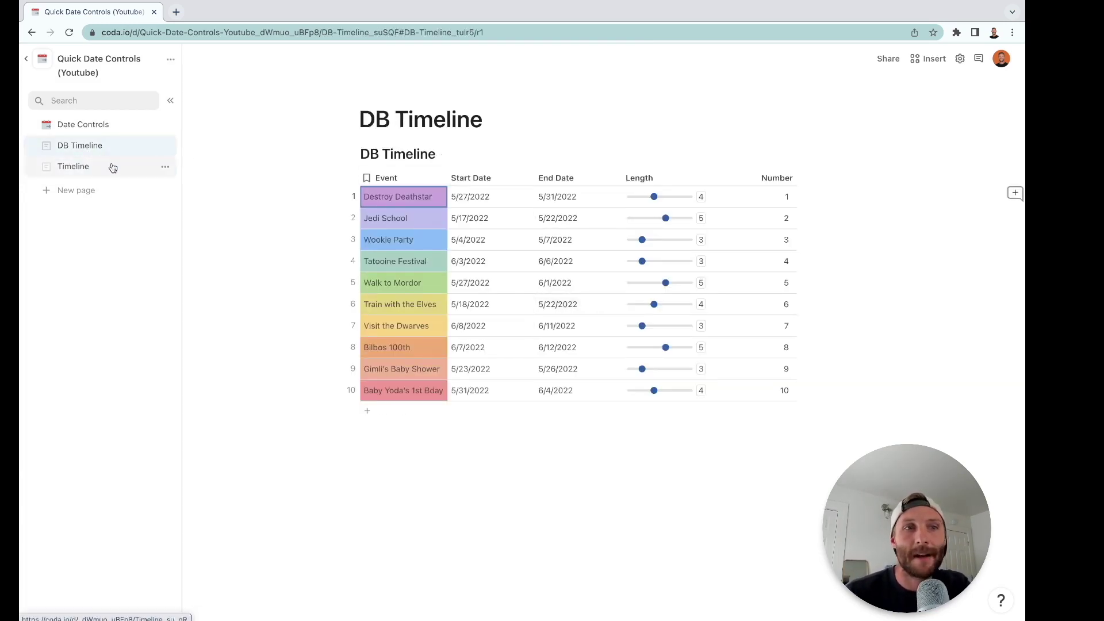
pyautogui.moveTo(111, 168); pyautogui.dragTo(111, 119)
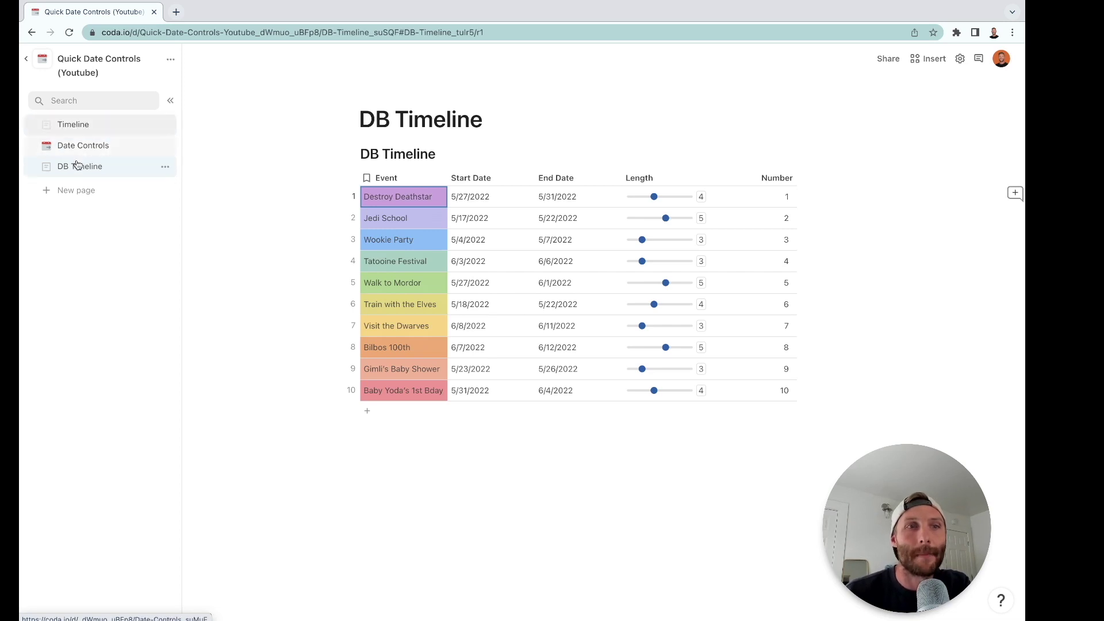
pyautogui.click(94, 125)
# Give Timeline a bar-chart icon and insert a DB Timeline table view via /db.
pyautogui.click(371, 93)
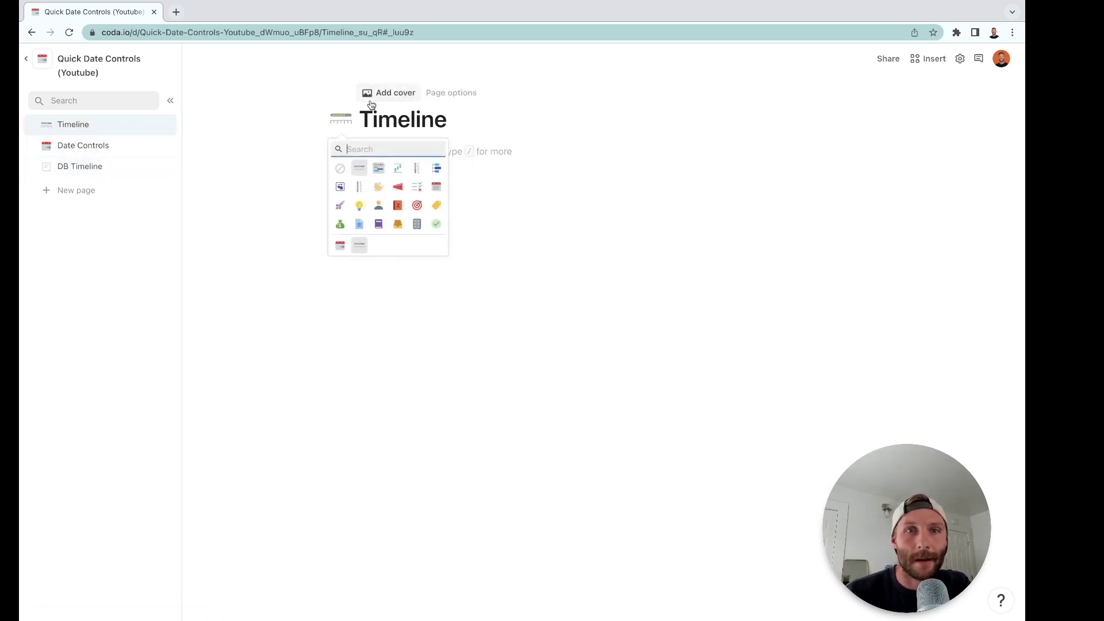
pyautogui.click(397, 170)
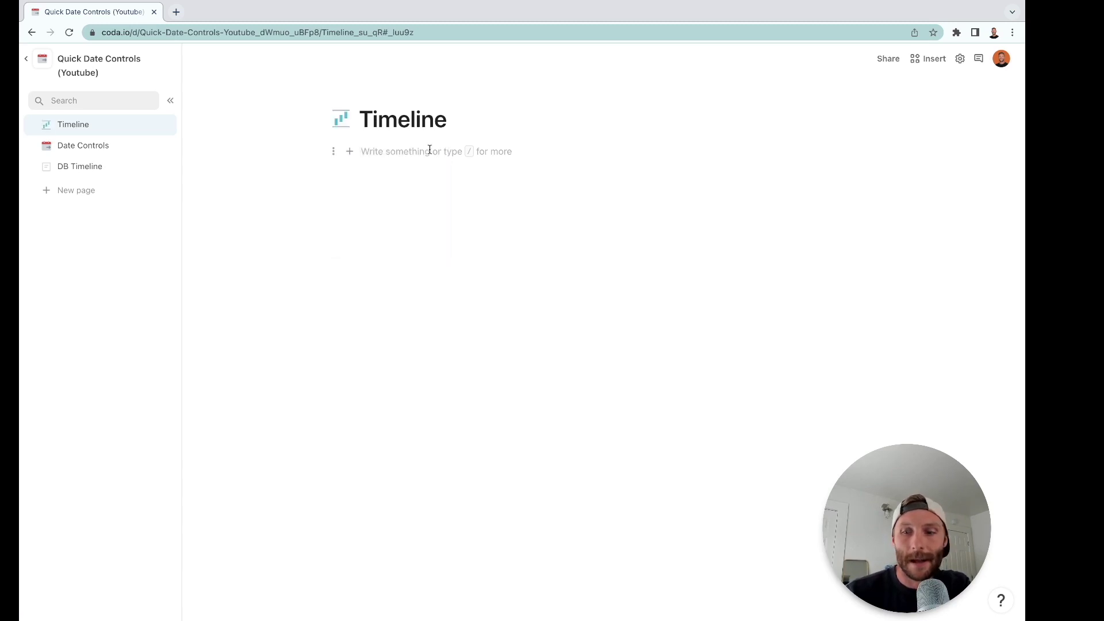
pyautogui.click(430, 150)
pyautogui.write('/db')
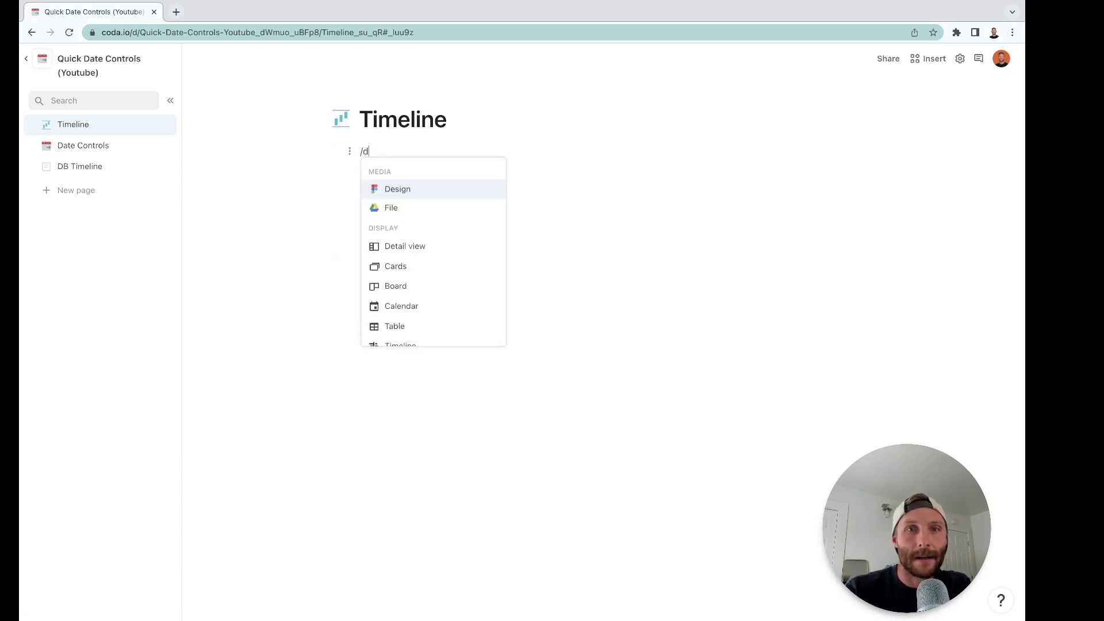
pyautogui.click(499, 183)
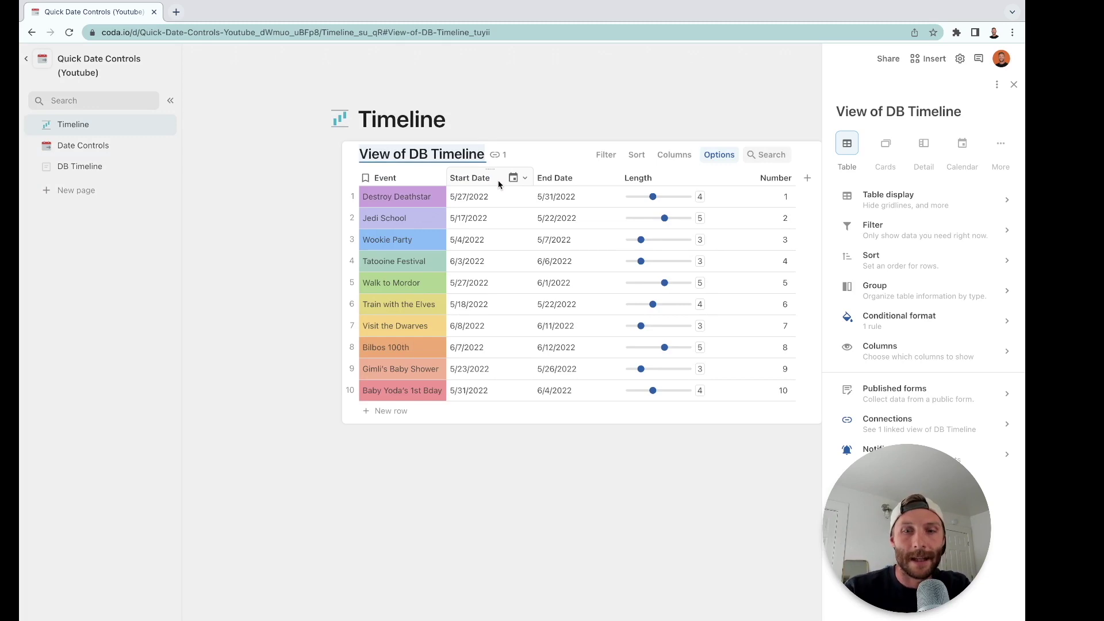
# Name the embedded view Timeline and hide its title.
pyautogui.write('Timeline')
pyautogui.click(415, 508)
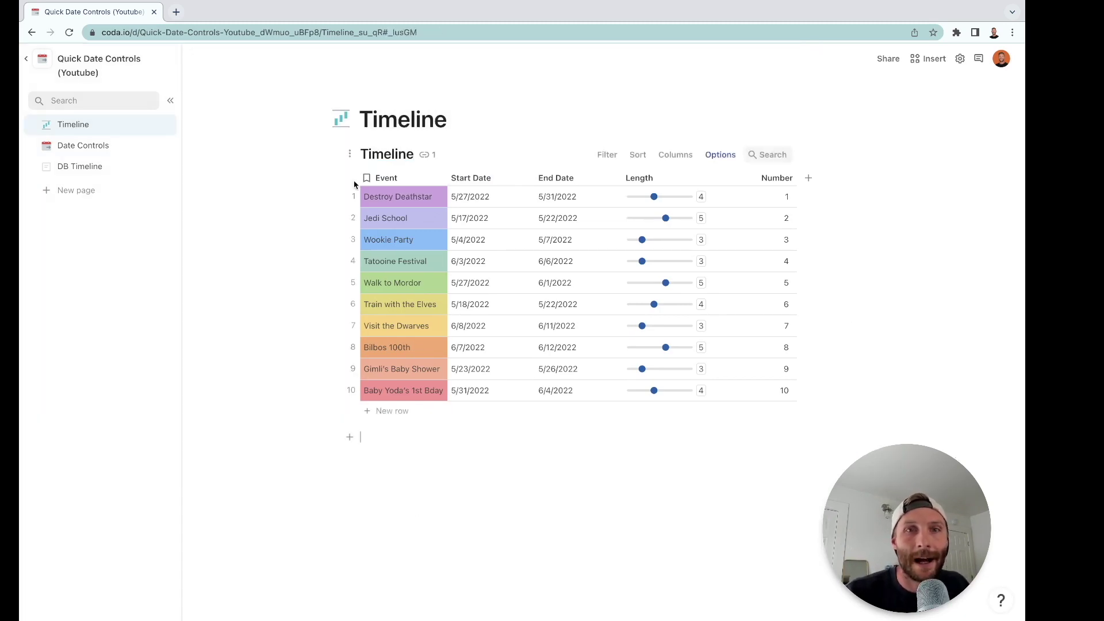
pyautogui.click(350, 153)
pyautogui.click(324, 196)
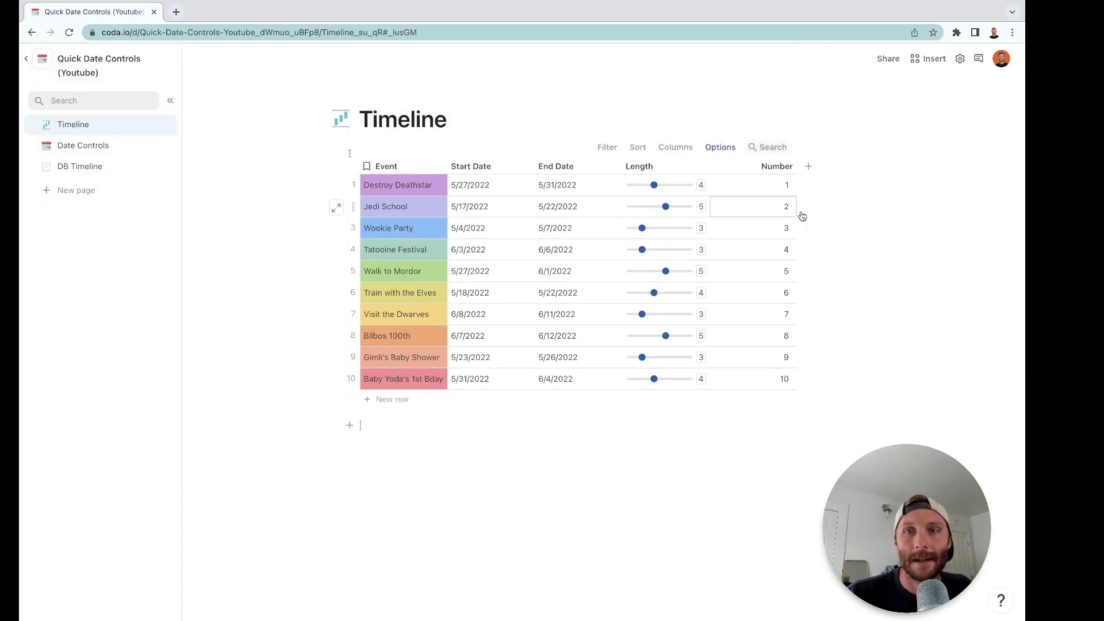
# Switch the view's layout to Timeline and inspect the Wookie Party event bar.
pyautogui.click(719, 149)
pyautogui.click(1000, 146)
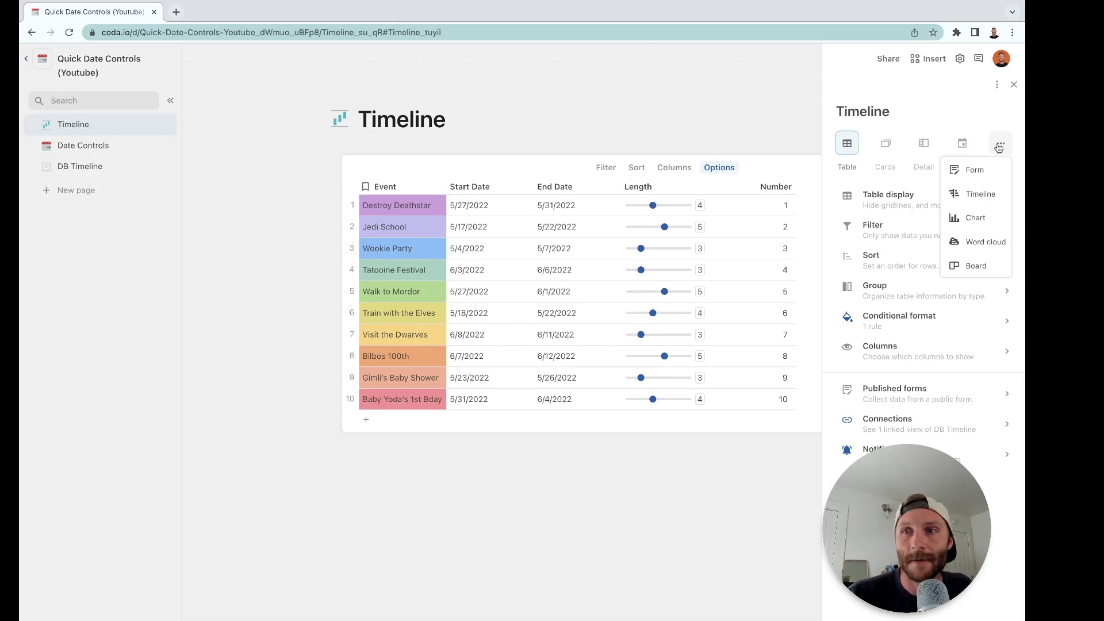
pyautogui.click(976, 195)
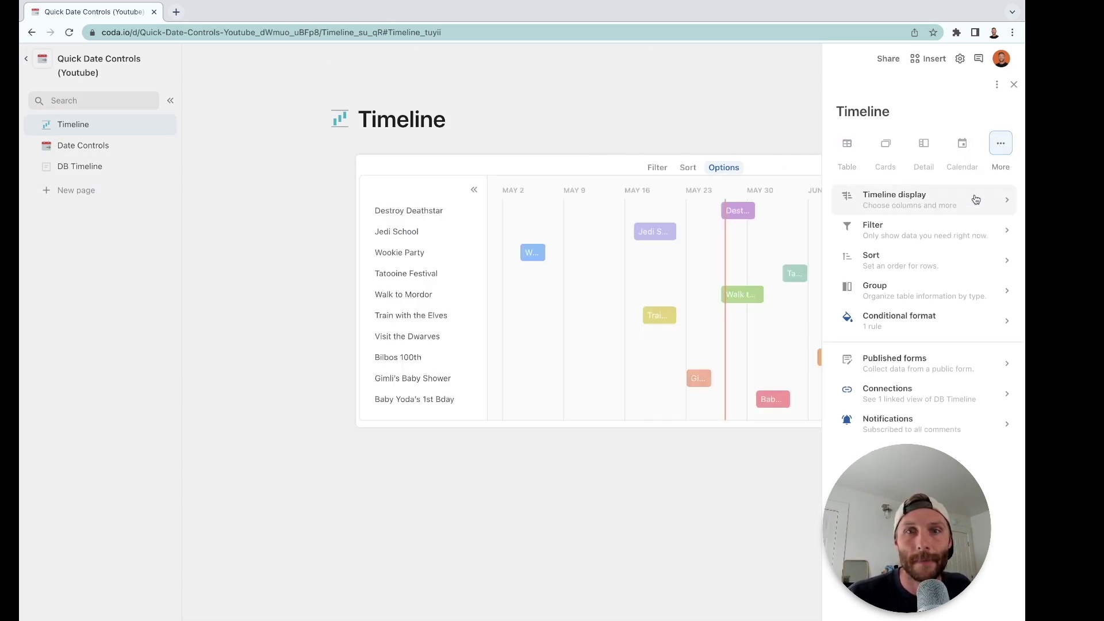
pyautogui.click(1014, 85)
pyautogui.hscroll(3, 730, 309)
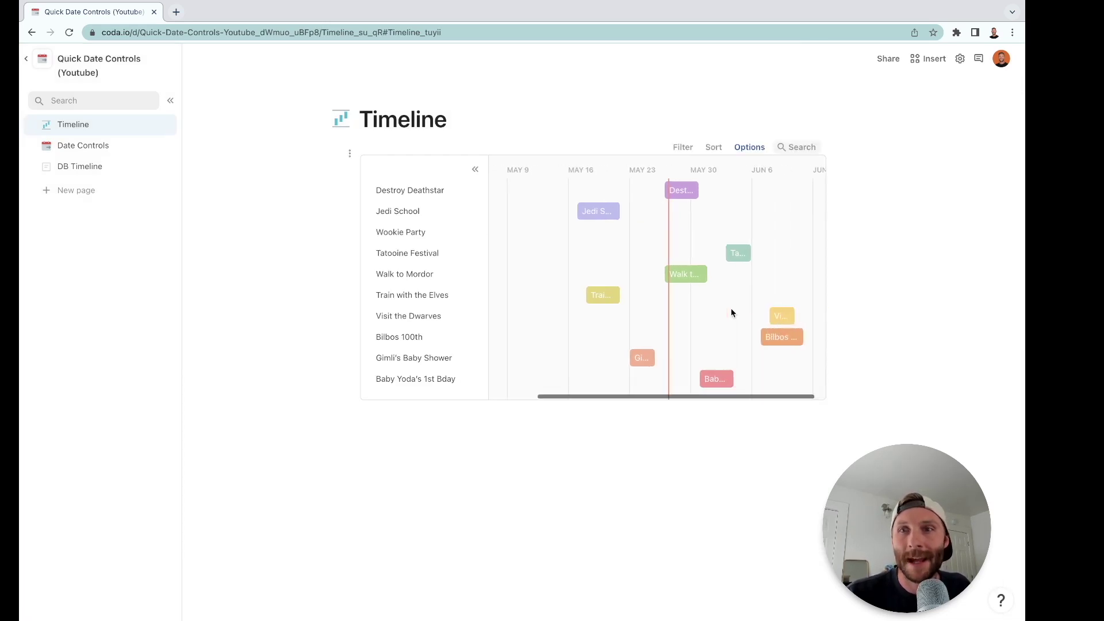
pyautogui.hscroll(-3, 731, 312)
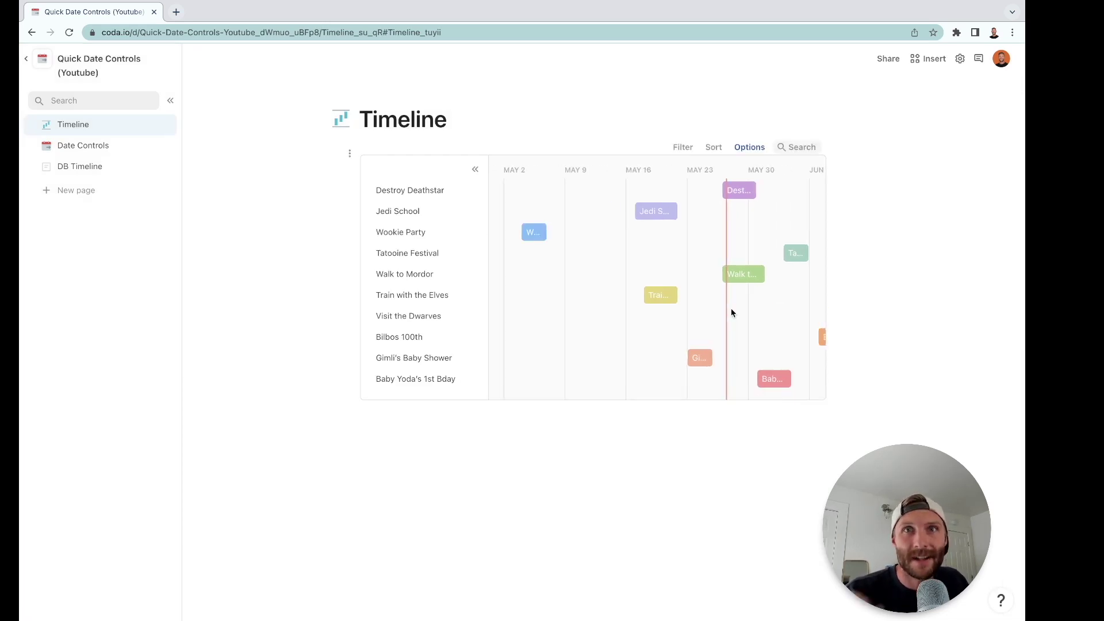
pyautogui.hscroll(3, 665, 263)
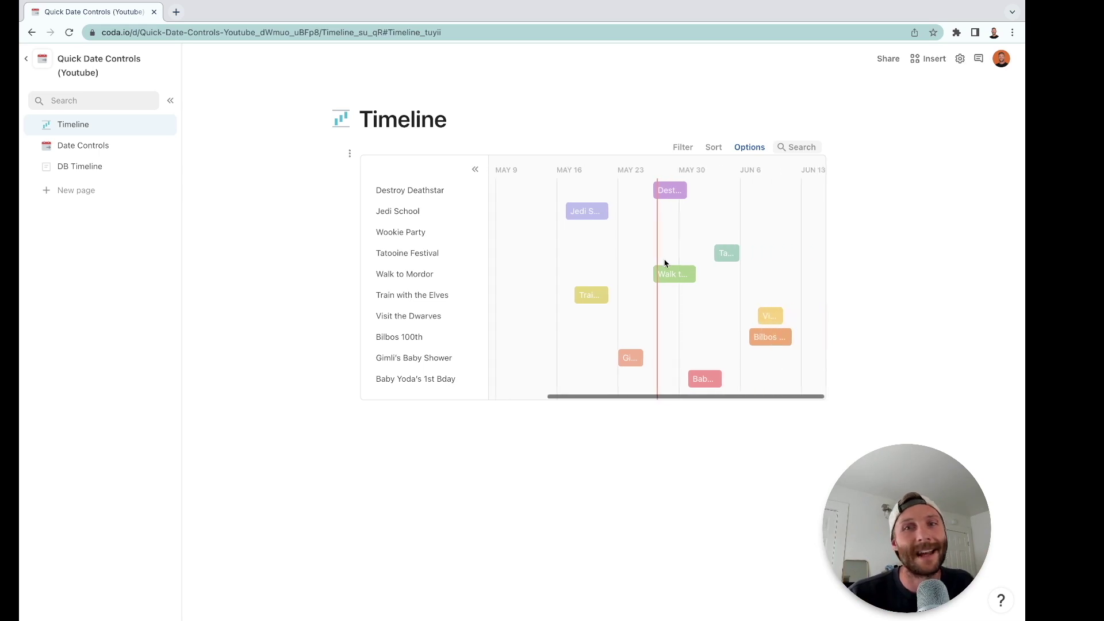
pyautogui.hscroll(-3, 664, 263)
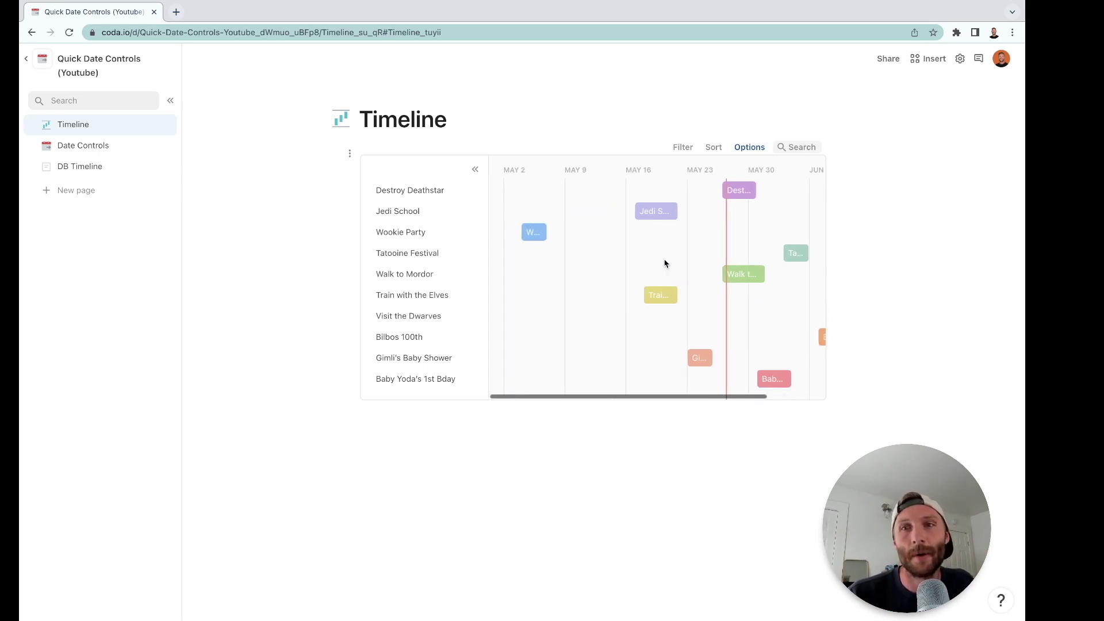
pyautogui.click(533, 232)
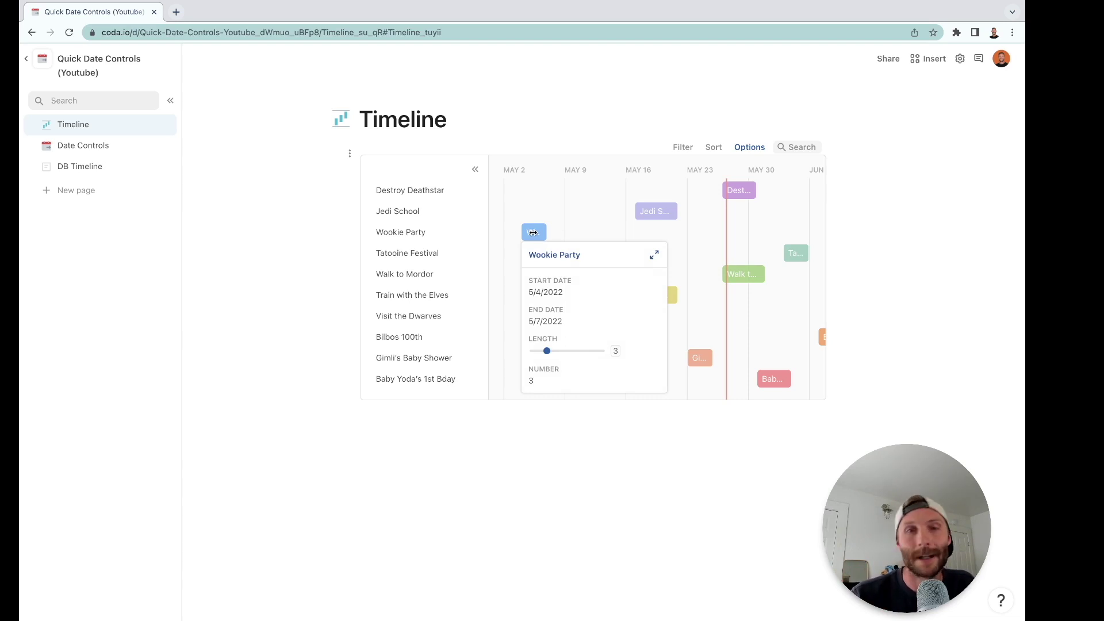
# Add an interactive Start Date filter control above the timeline, showing the last 7 days.
pyautogui.click(682, 149)
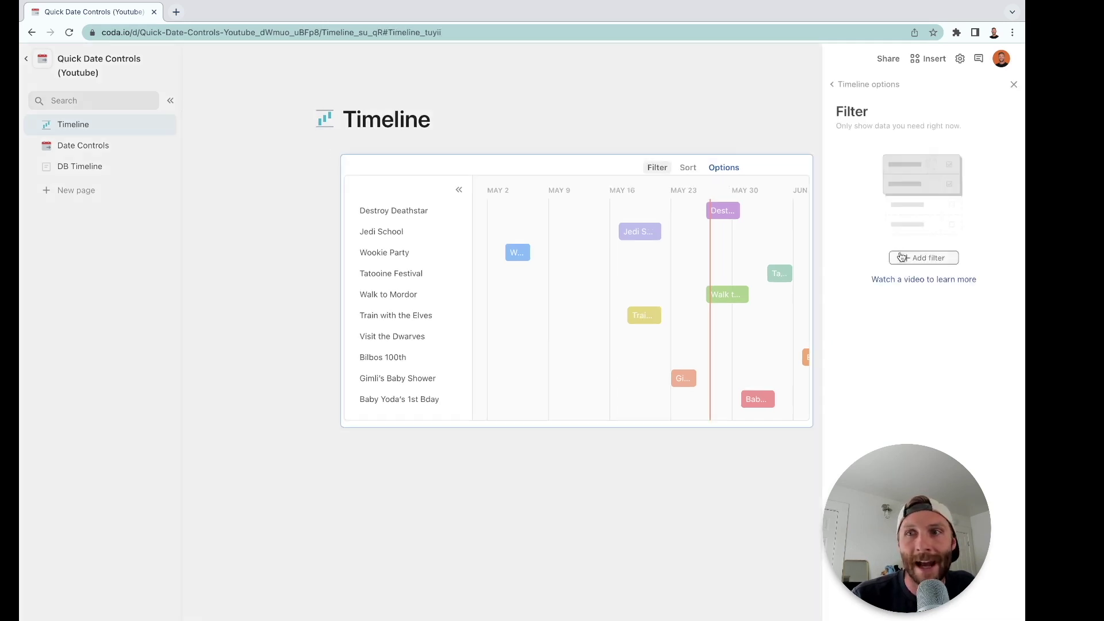
pyautogui.click(900, 257)
pyautogui.click(931, 297)
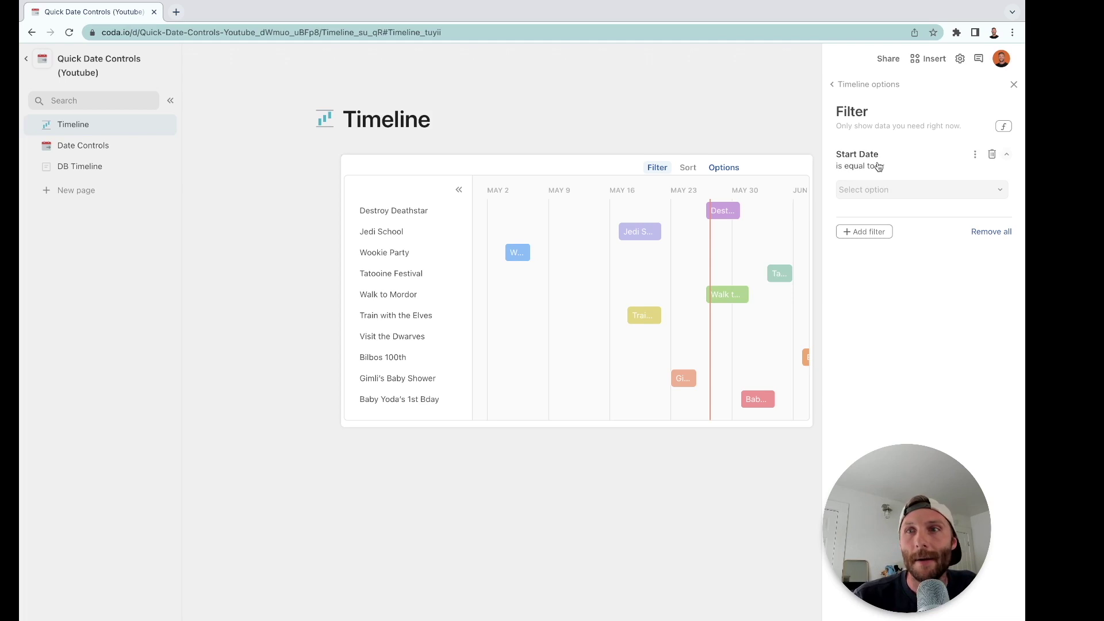
pyautogui.click(879, 167)
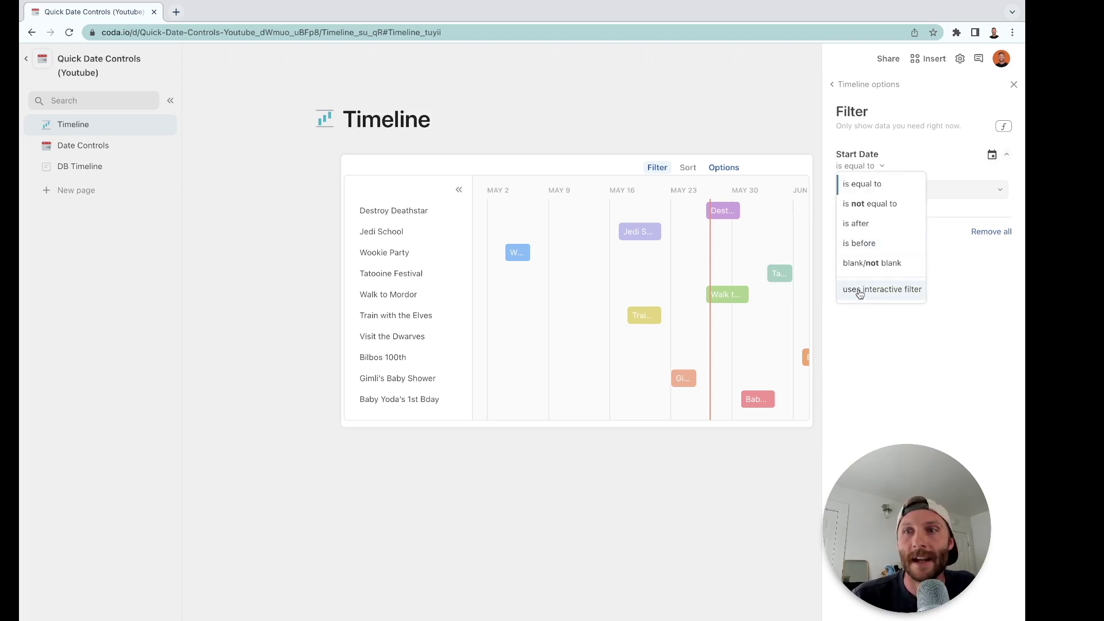
pyautogui.click(860, 289)
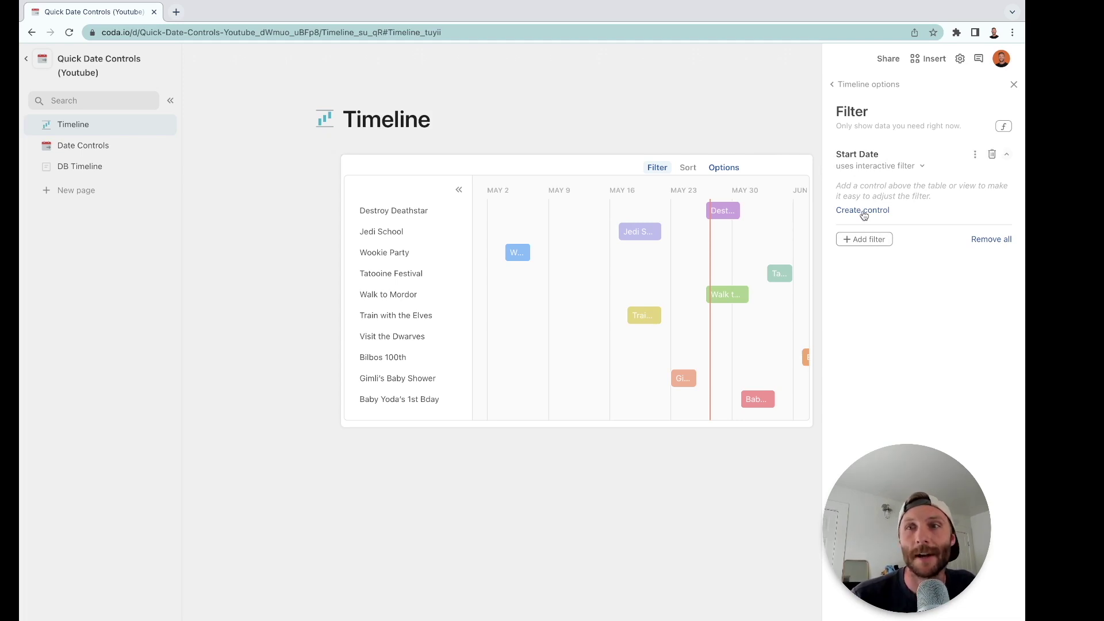
pyautogui.click(862, 211)
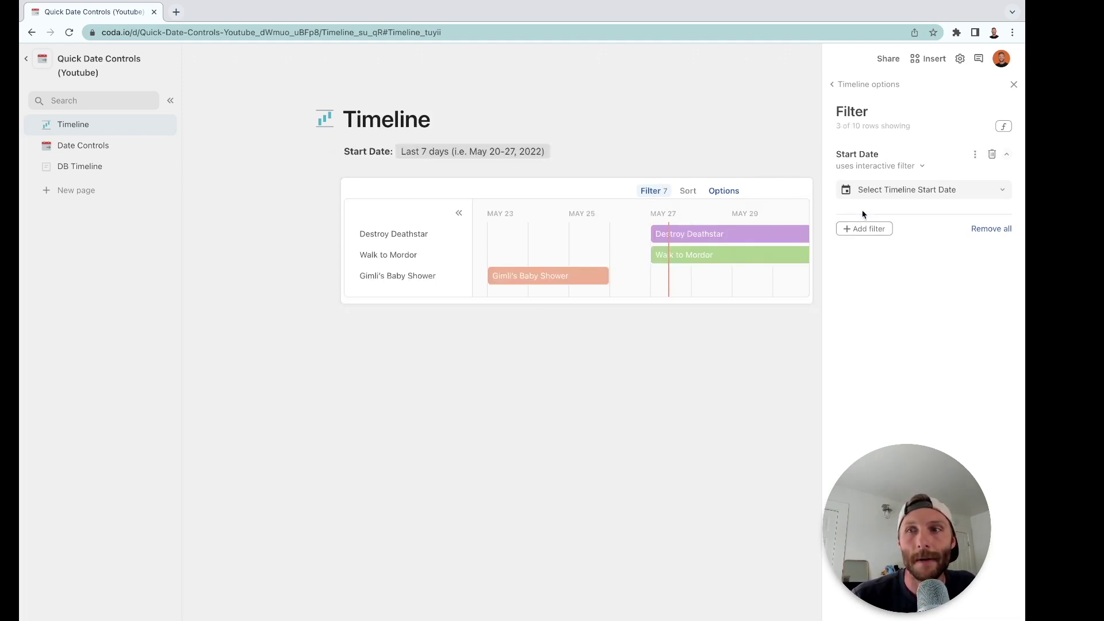
pyautogui.click(1014, 84)
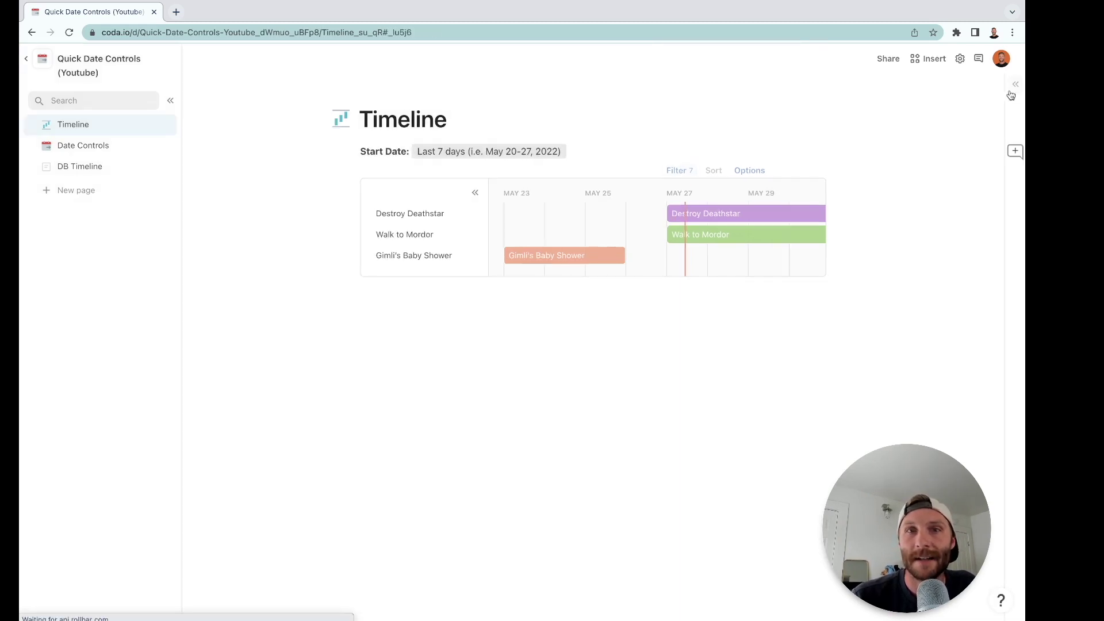
# Set the Start Date control to the Future preset Next month (June 1-30, 2022).
pyautogui.click(502, 154)
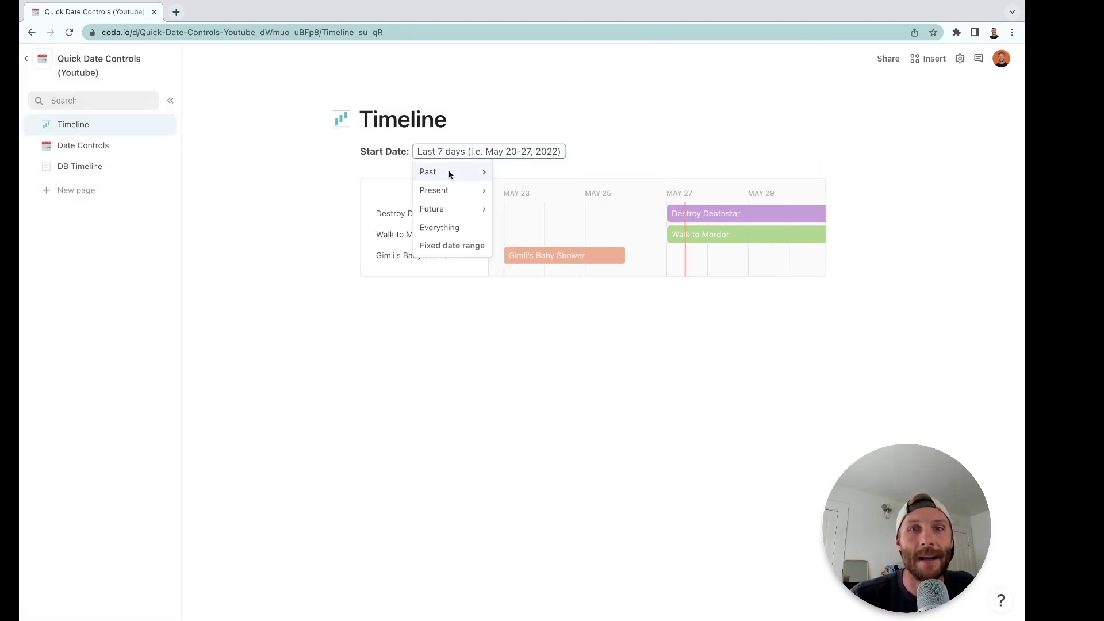
pyautogui.moveTo(451, 186)
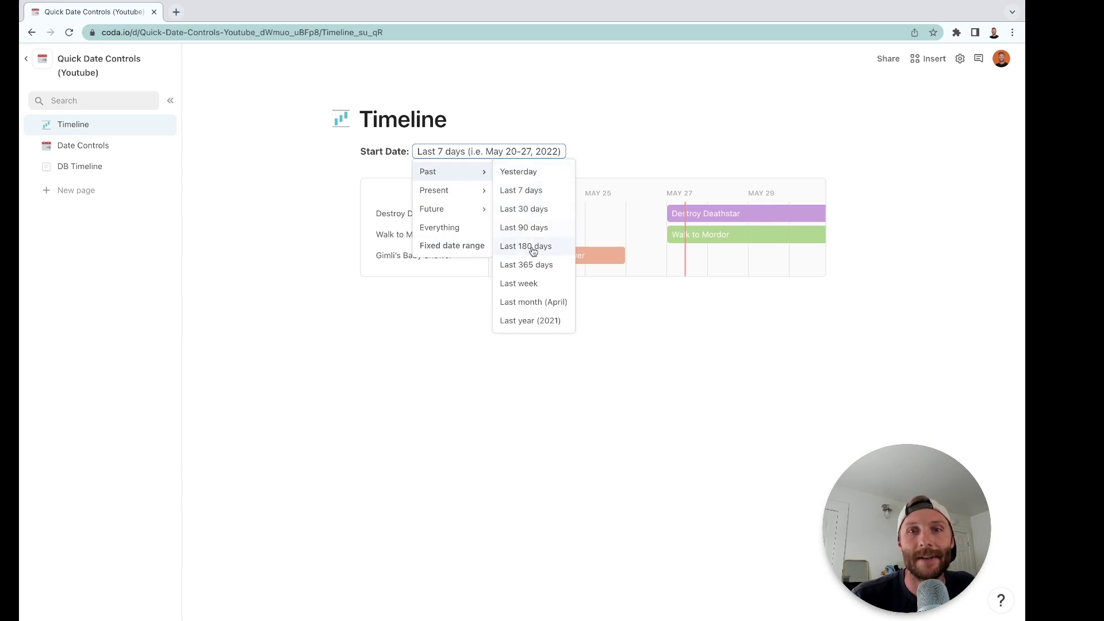
pyautogui.click(464, 395)
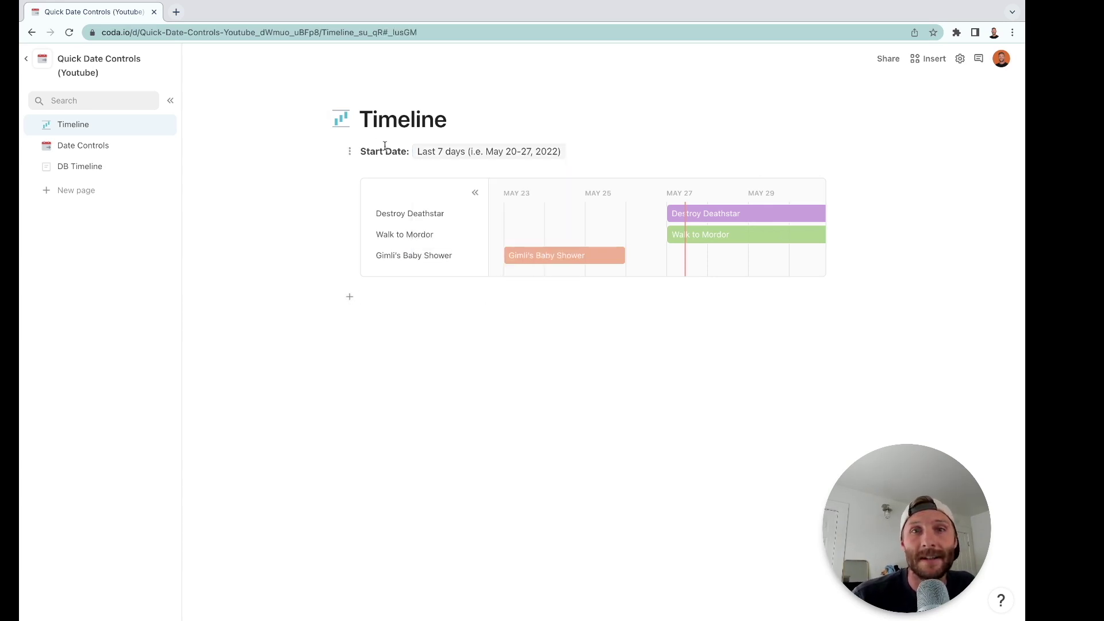
pyautogui.click(447, 152)
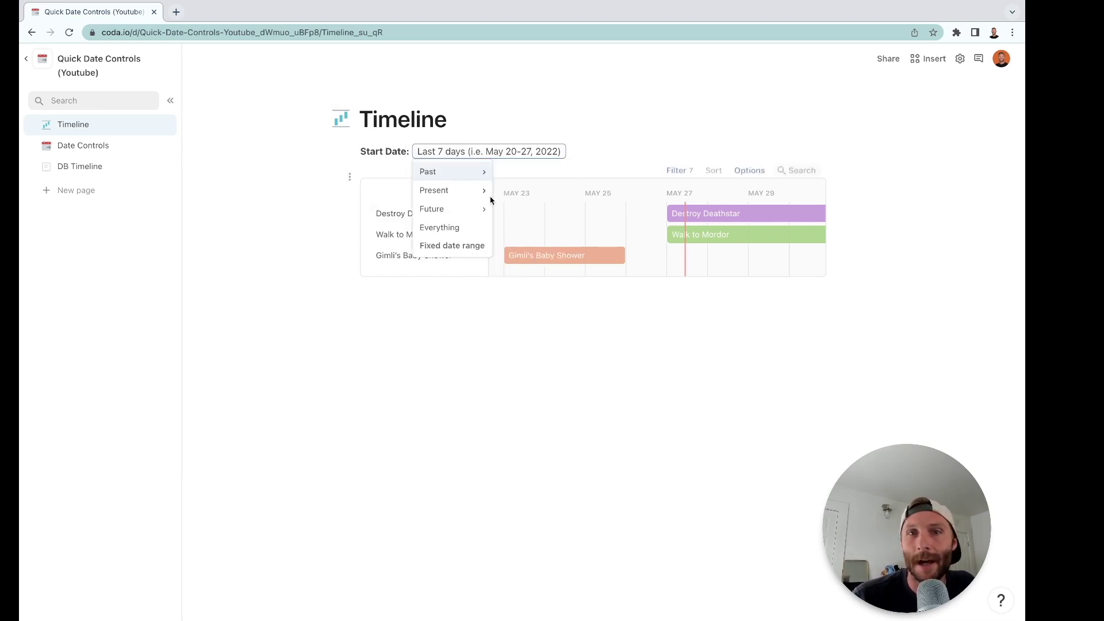
pyautogui.moveTo(463, 213)
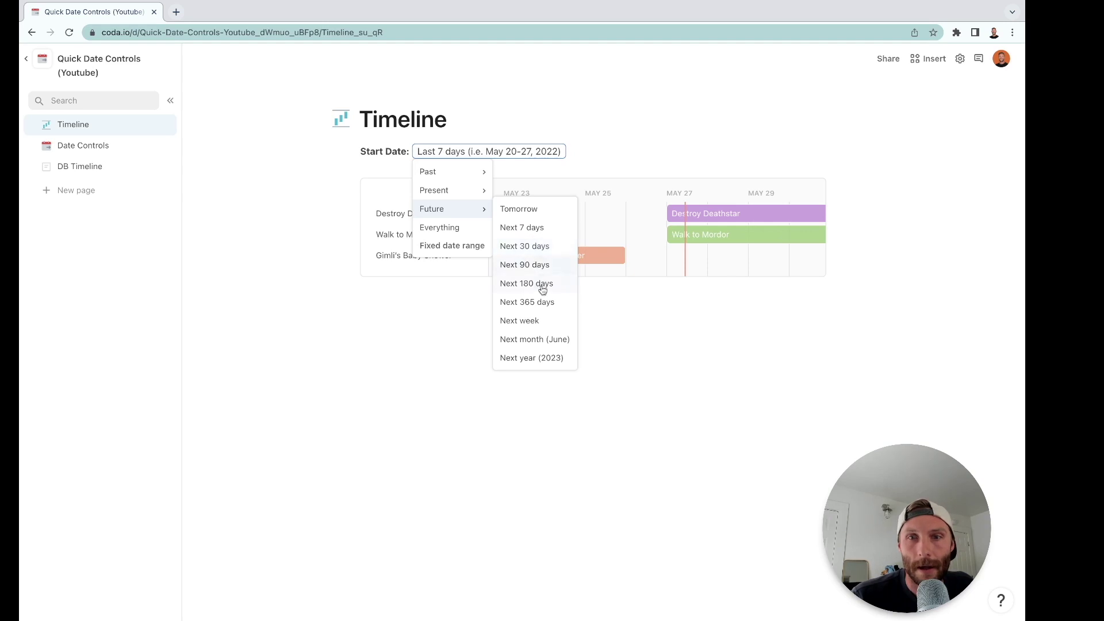
pyautogui.click(520, 340)
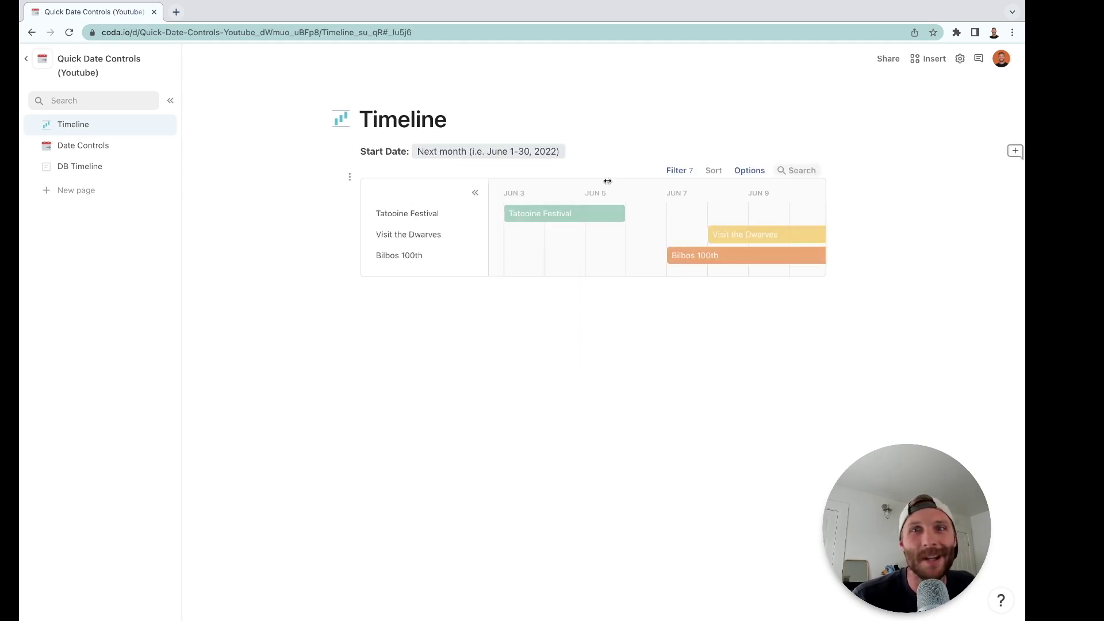
# Insert a new button two lines below the Start Date control using /button.
pyautogui.click(579, 157)
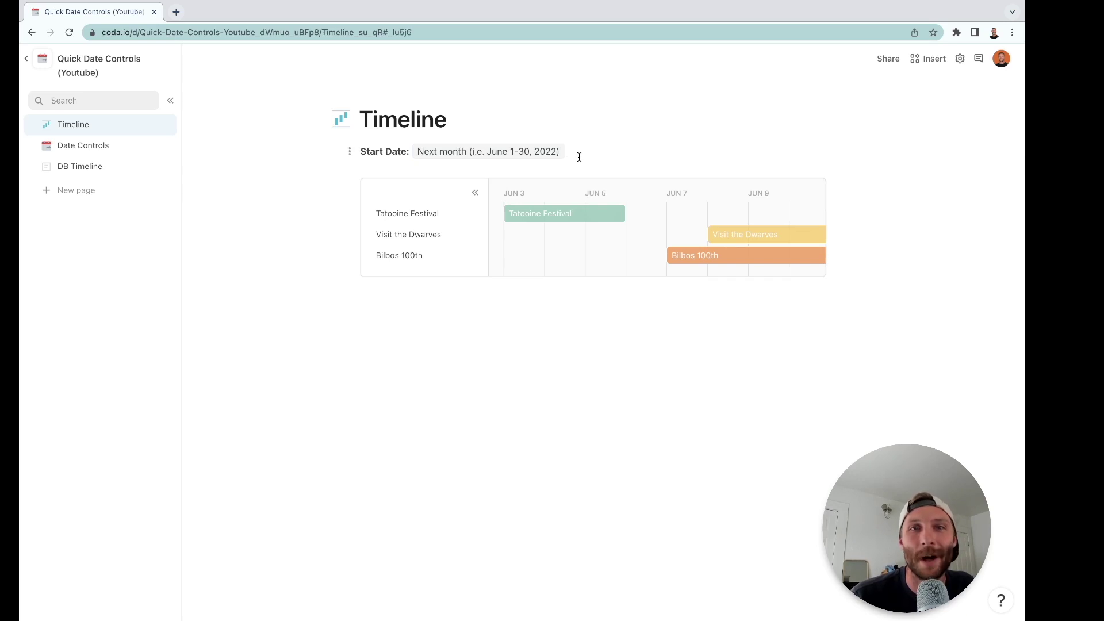
pyautogui.press('Return')
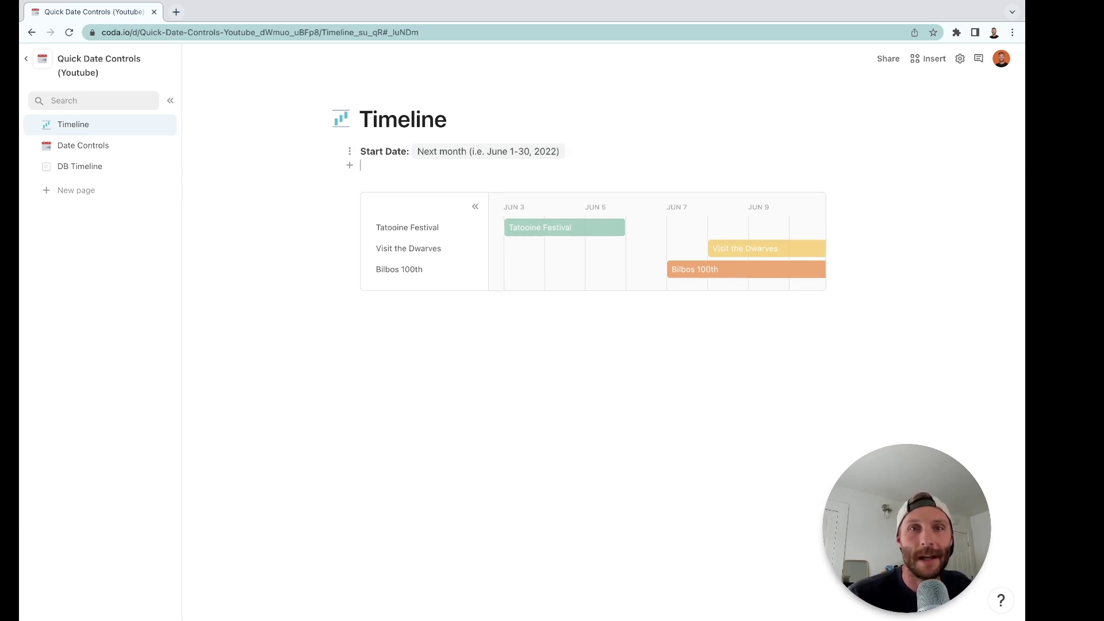
pyautogui.press('Return')
pyautogui.write('/but')
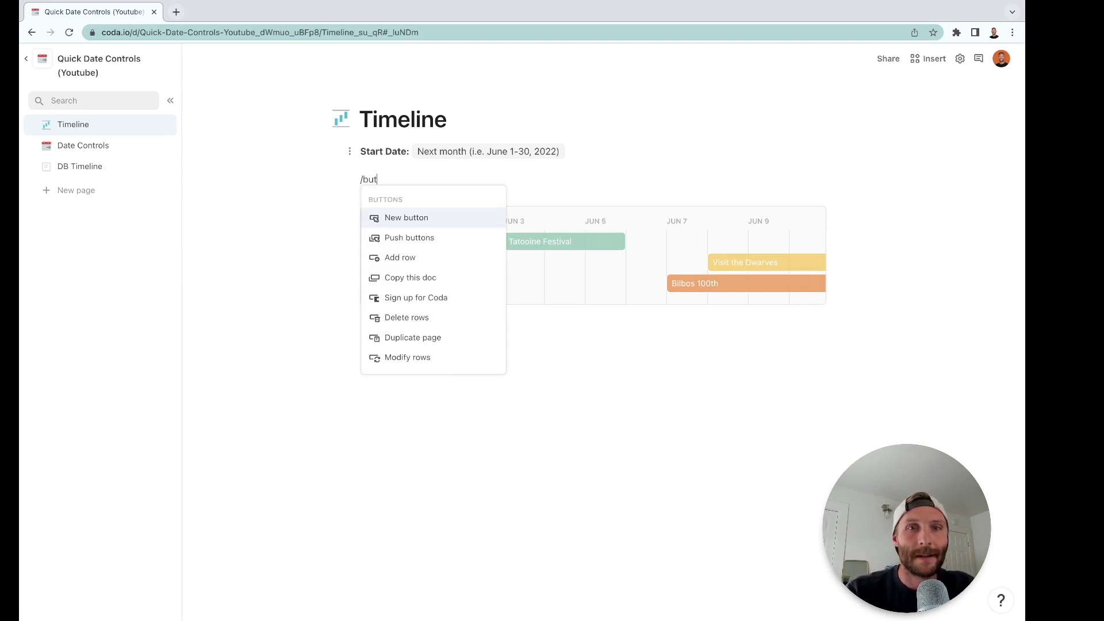
pyautogui.press('Return')
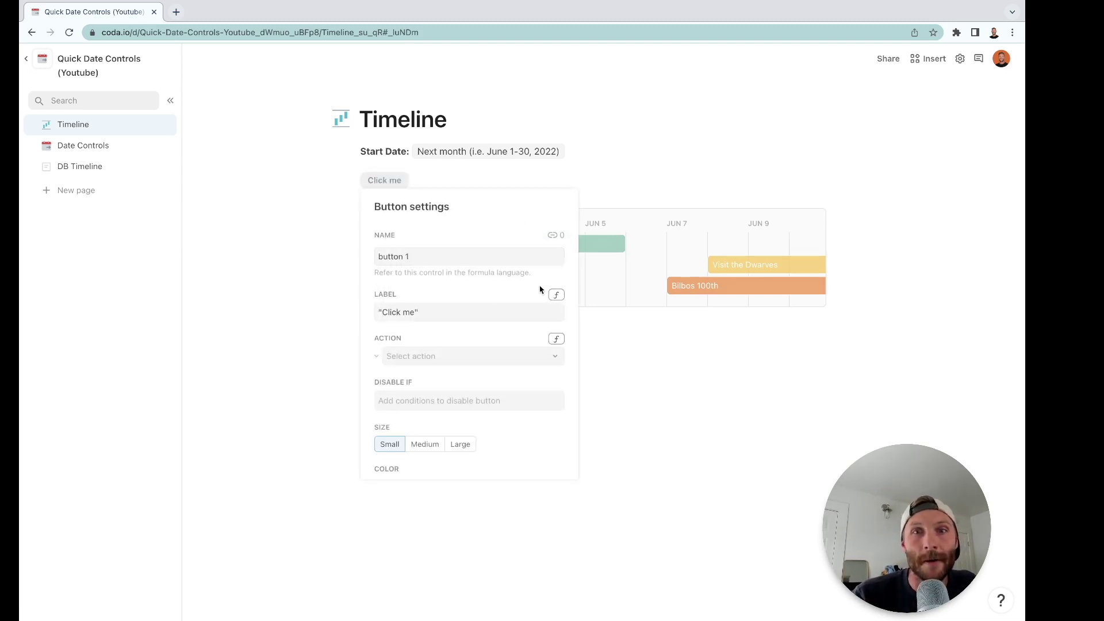
# Rename the date control to MasterControl.
pyautogui.click(496, 156)
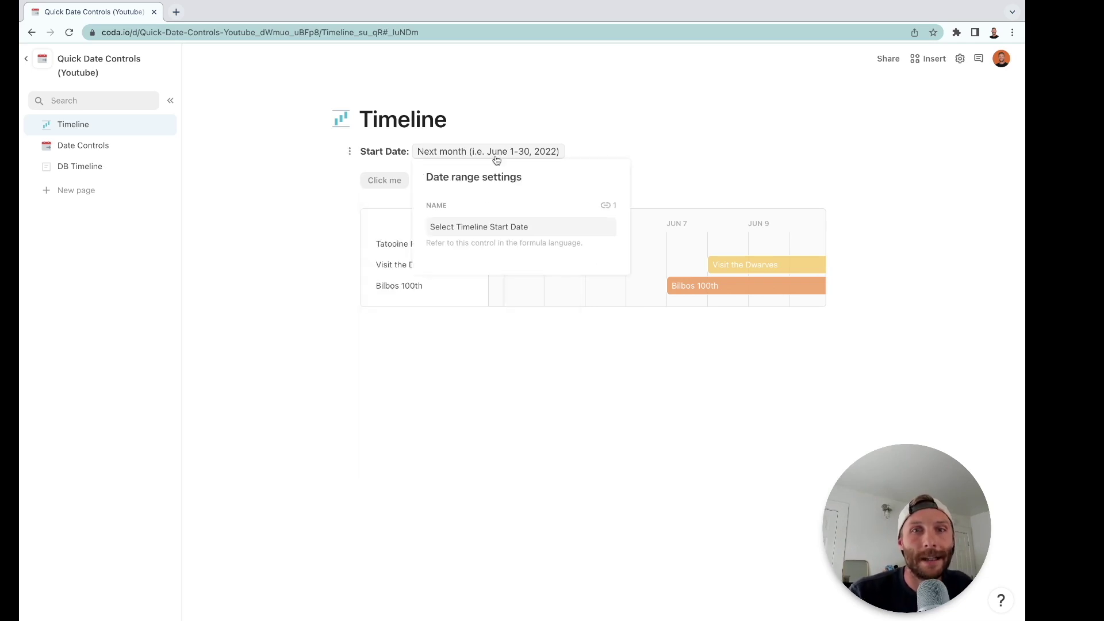
pyautogui.click(483, 224)
pyautogui.hotkey('ctrl', 'a')
pyautogui.write('Mast')
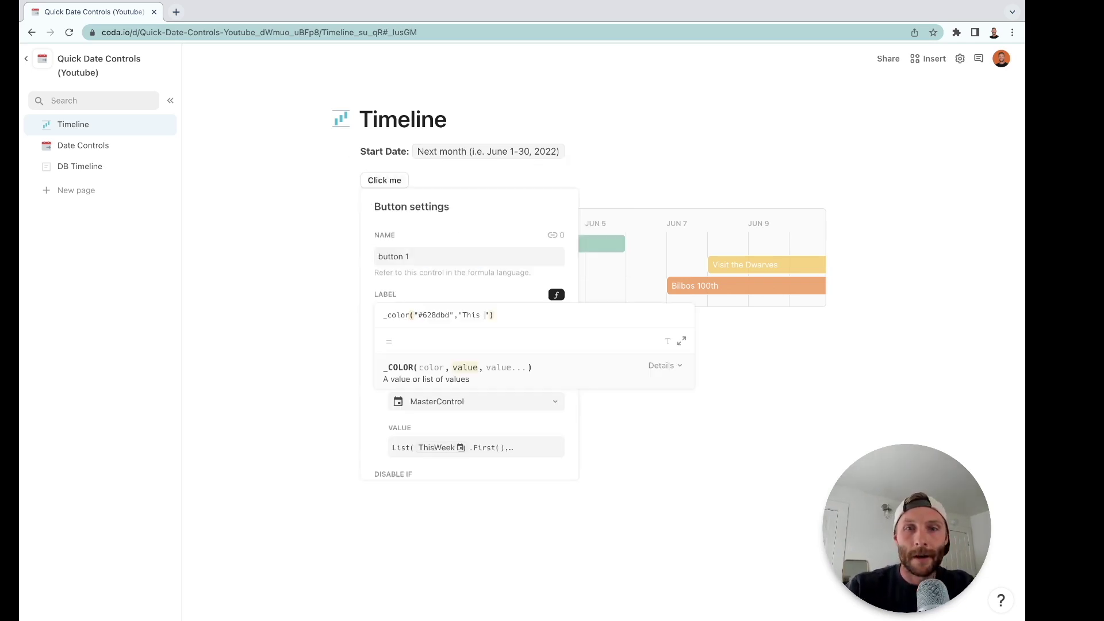
# Label the new button 'This Week' in #628dbd and give it a calendar icon.
pyautogui.write('Week")')
pyautogui.press('Return')
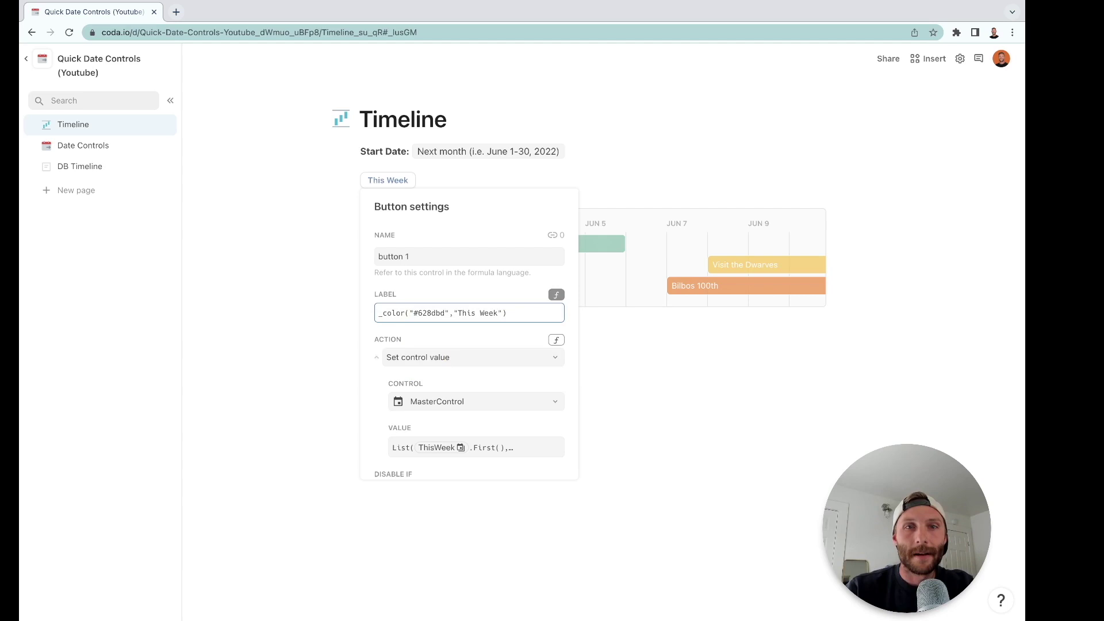
pyautogui.scroll(-8, 483, 357)
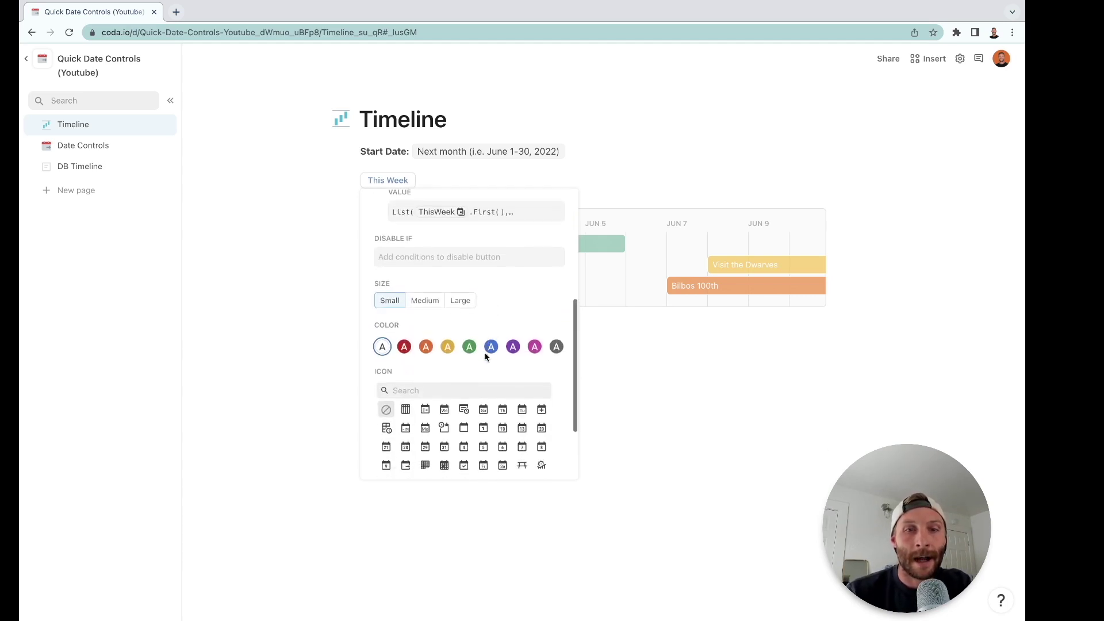
pyautogui.click(463, 405)
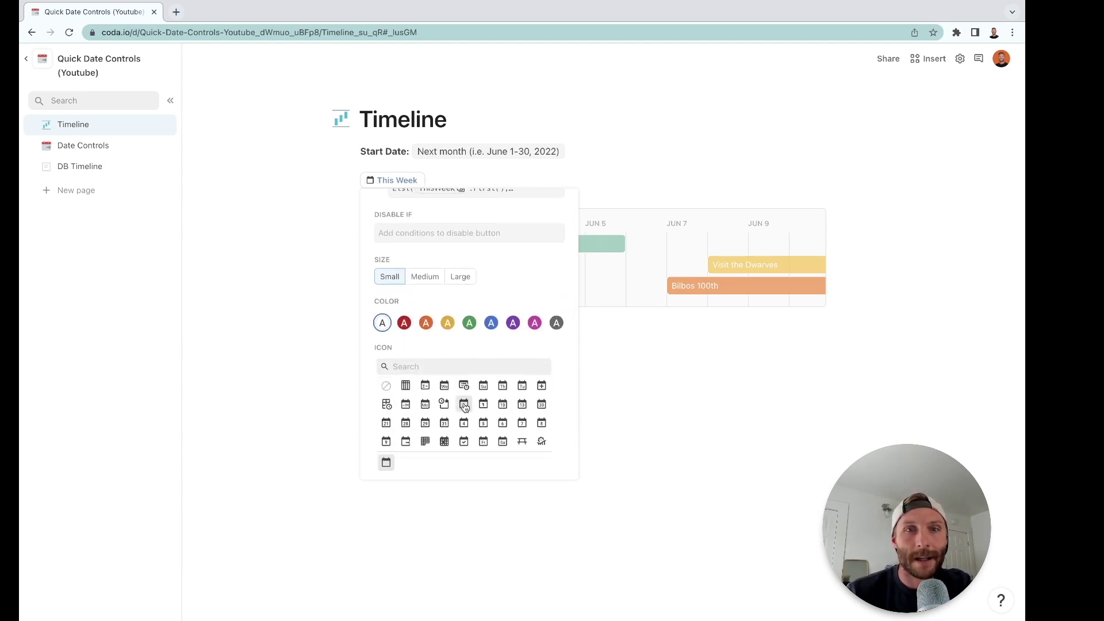
pyautogui.click(664, 412)
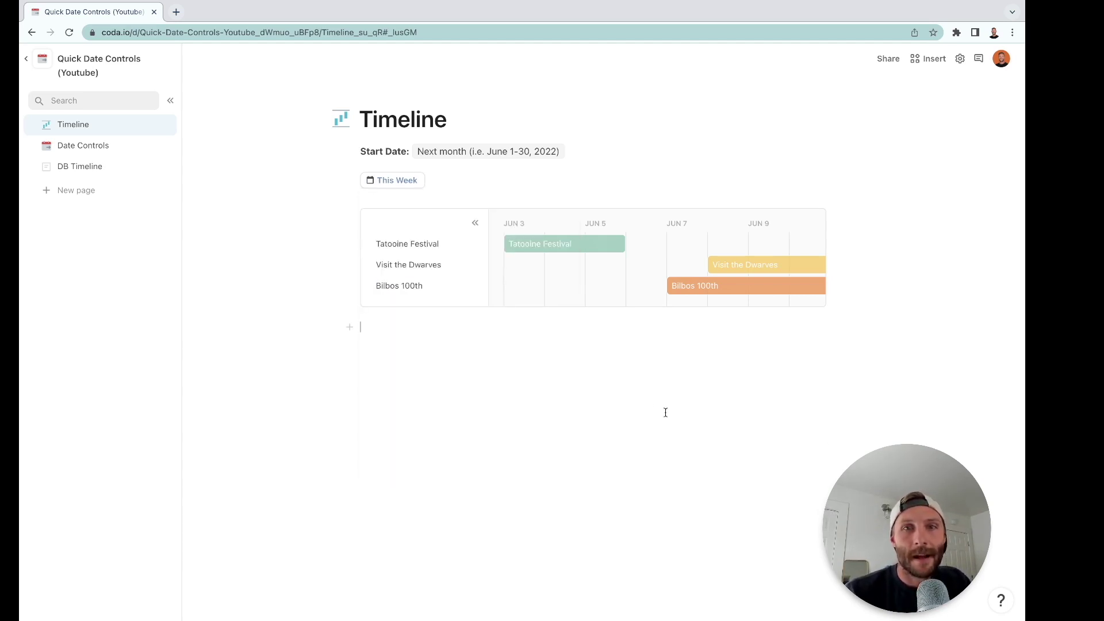
# Apply This Week to the Start Date and paste a copy of the button below it.
pyautogui.click(404, 181)
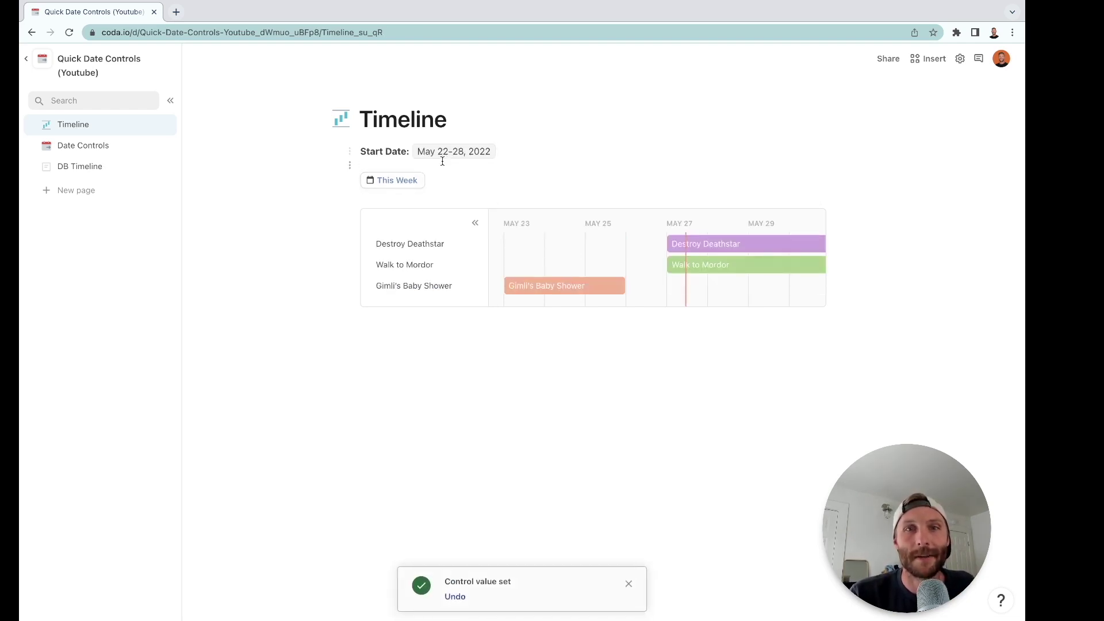
pyautogui.click(435, 177)
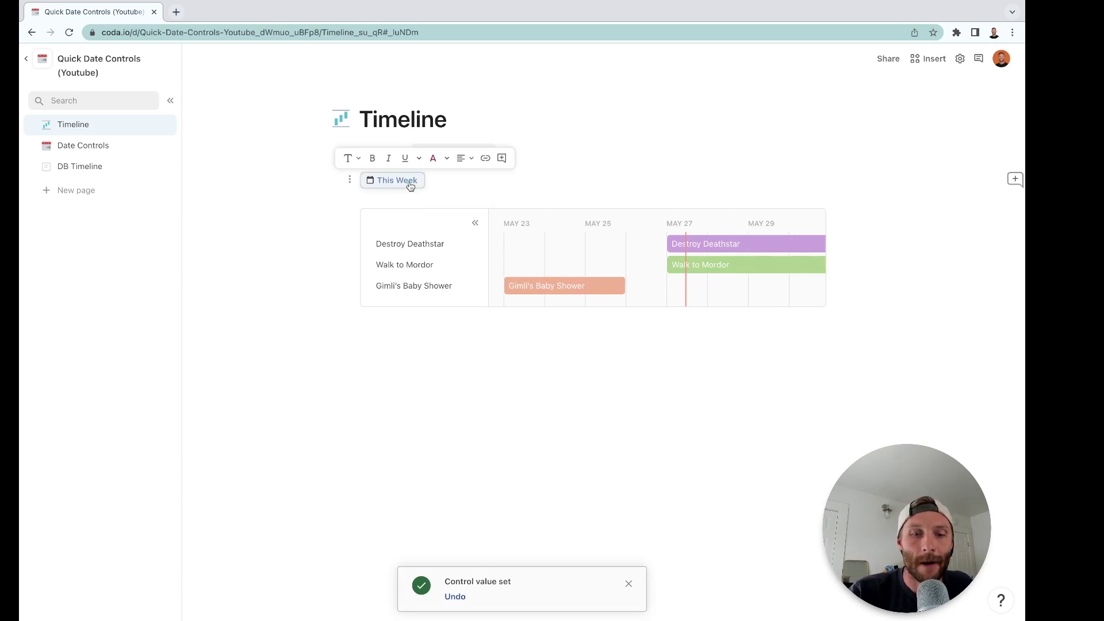
pyautogui.press('Return')
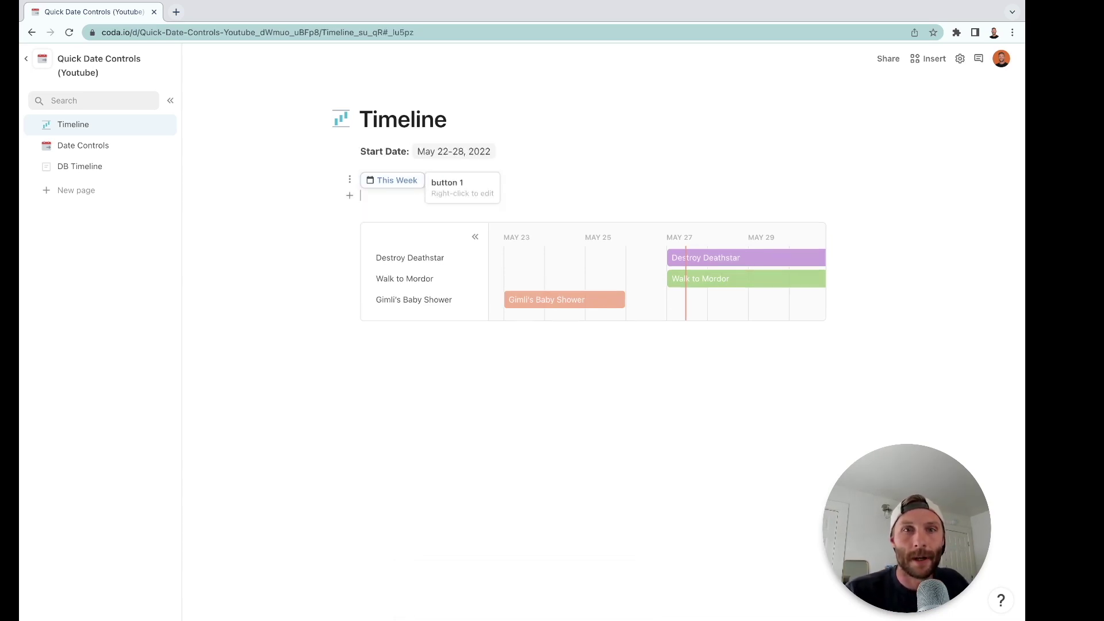
pyautogui.hotkey('ctrl', 'v')
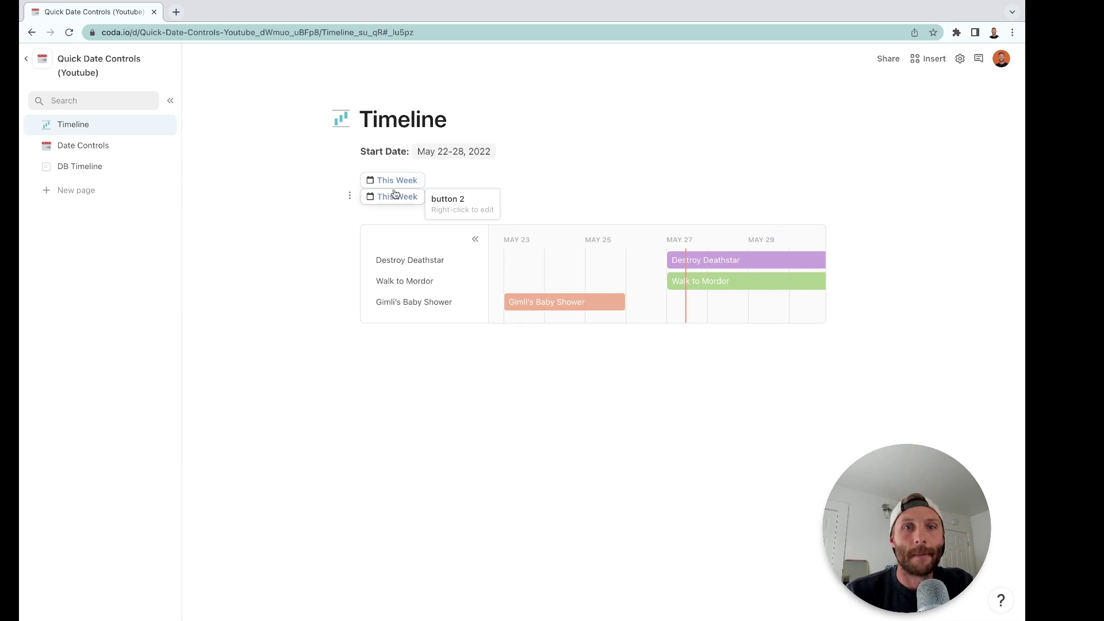
# Change the copied button's label to 'Next Week'.
pyautogui.rightClick(417, 198)
pyautogui.click(448, 337)
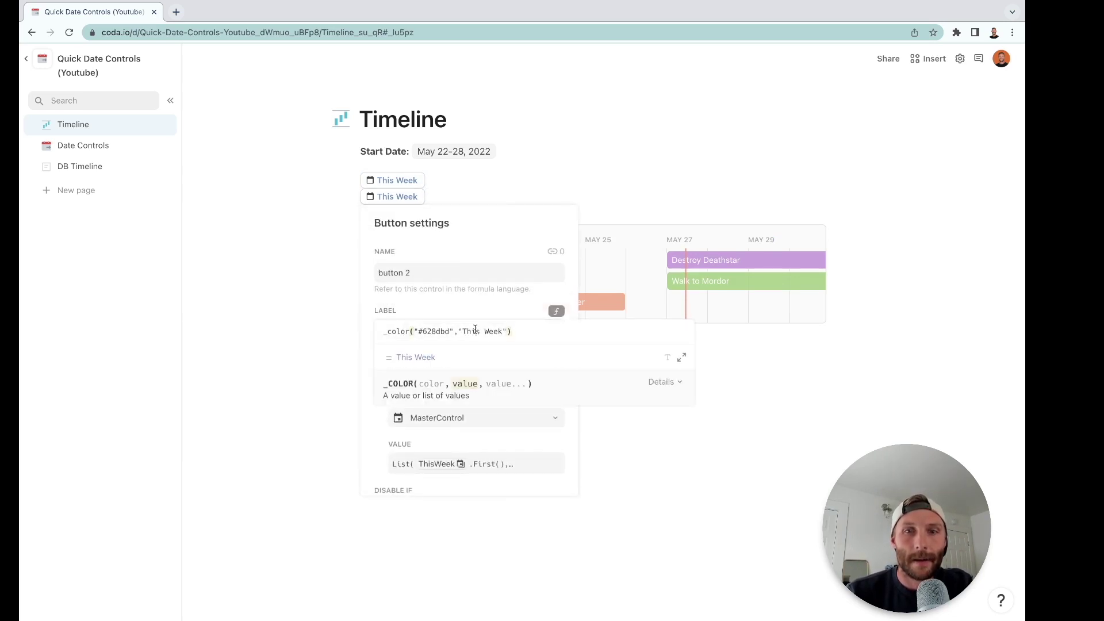
pyautogui.doubleClick(473, 331)
pyautogui.write('Next')
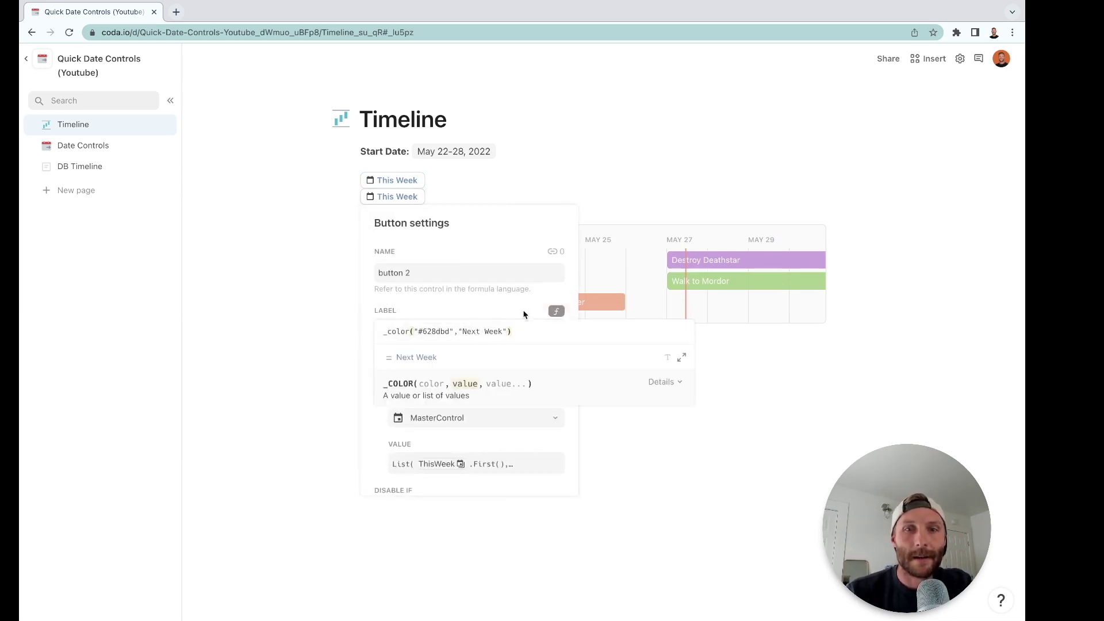
pyautogui.click(524, 316)
# Set the copied button's value to use NextWeek for both range start and end.
pyautogui.scroll(-5, 521, 307)
pyautogui.click(431, 338)
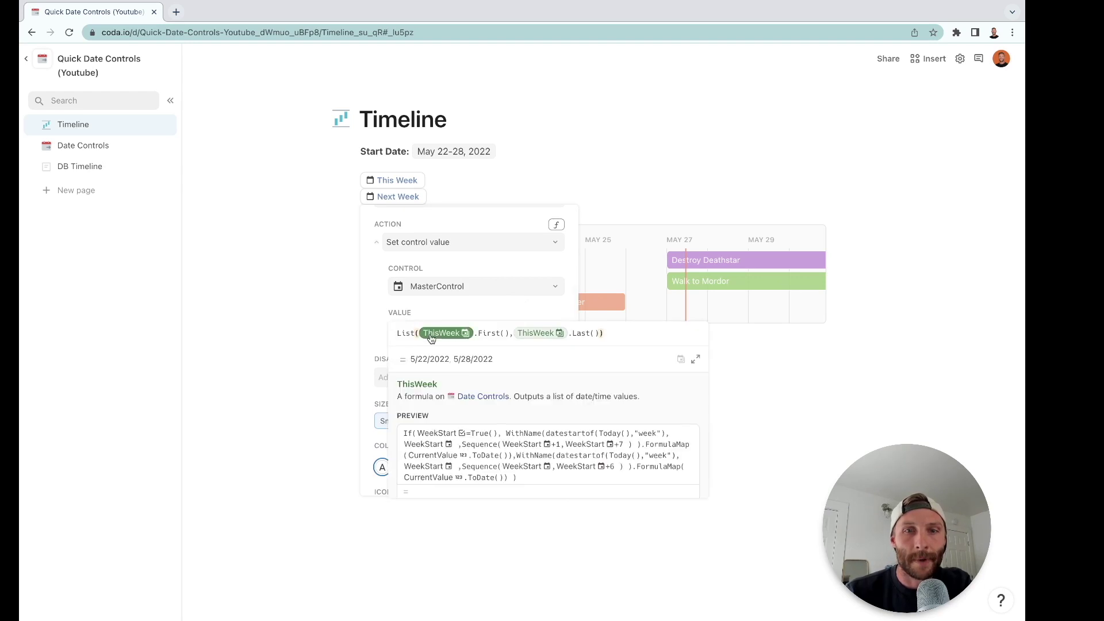
pyautogui.write('nextMonth')
pyautogui.press('Down')
pyautogui.press('Tab')
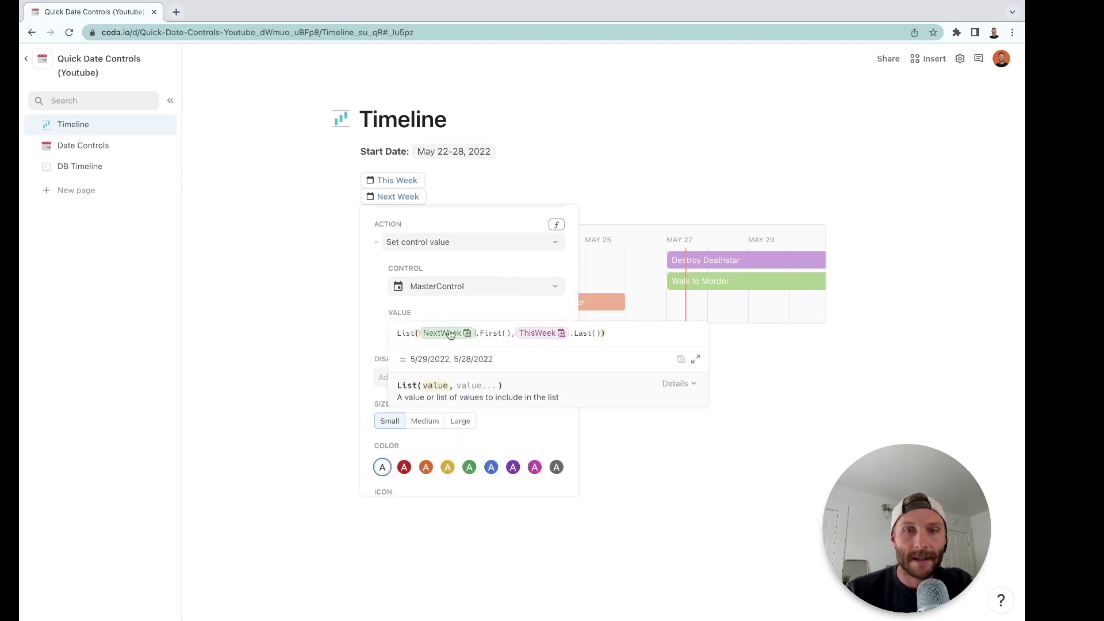
pyautogui.click(537, 333)
pyautogui.write('nextMont')
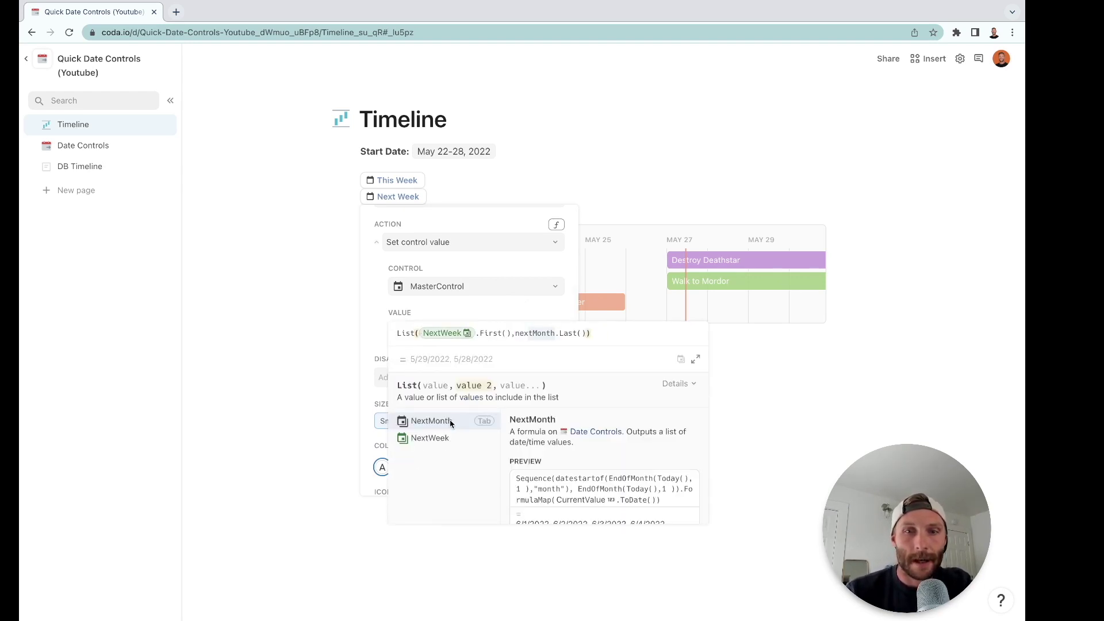
pyautogui.click(440, 438)
pyautogui.press('Escape')
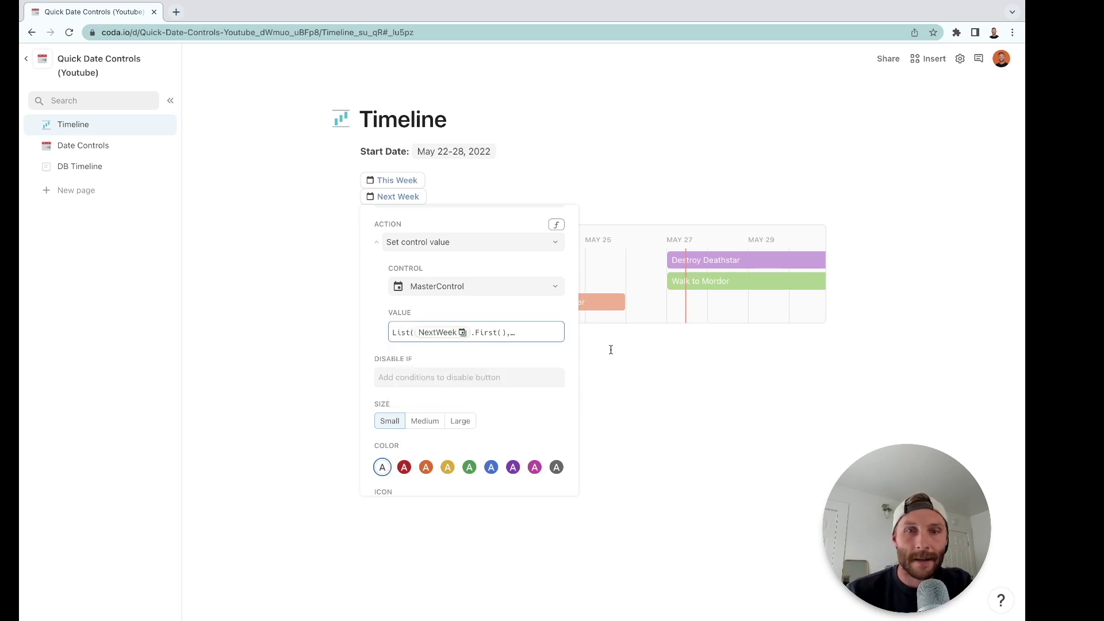
# Give Next Week a right-arrow icon and apply it, setting Start Date to May 29 – June 4, 2022.
pyautogui.scroll(-5, 491, 313)
pyautogui.scroll(-1, 491, 317)
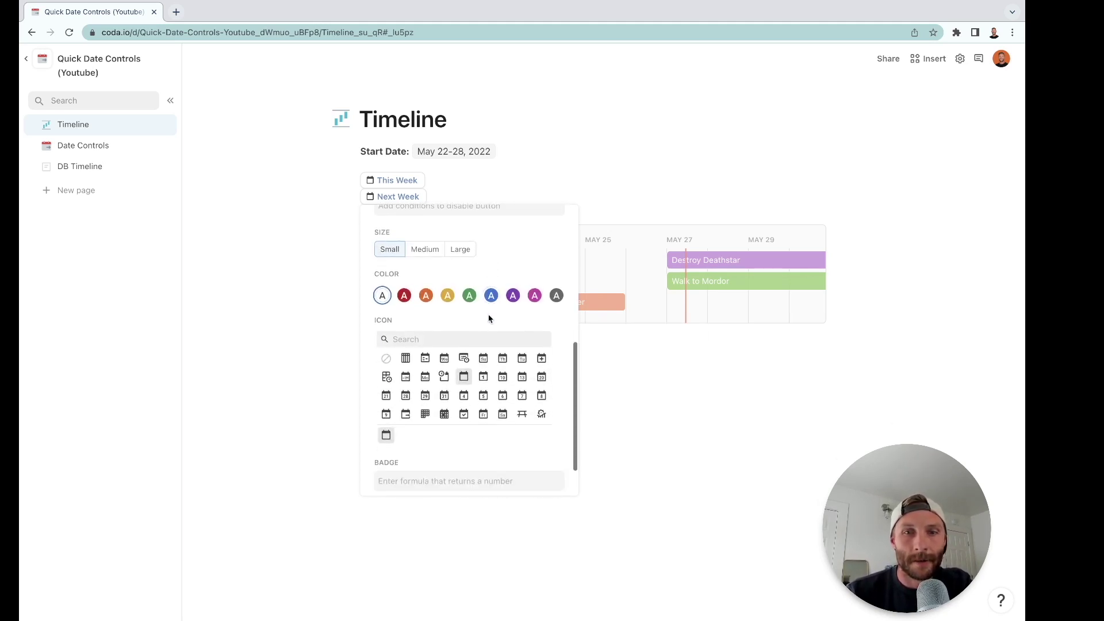
pyautogui.click(464, 339)
pyautogui.write('nexgt')
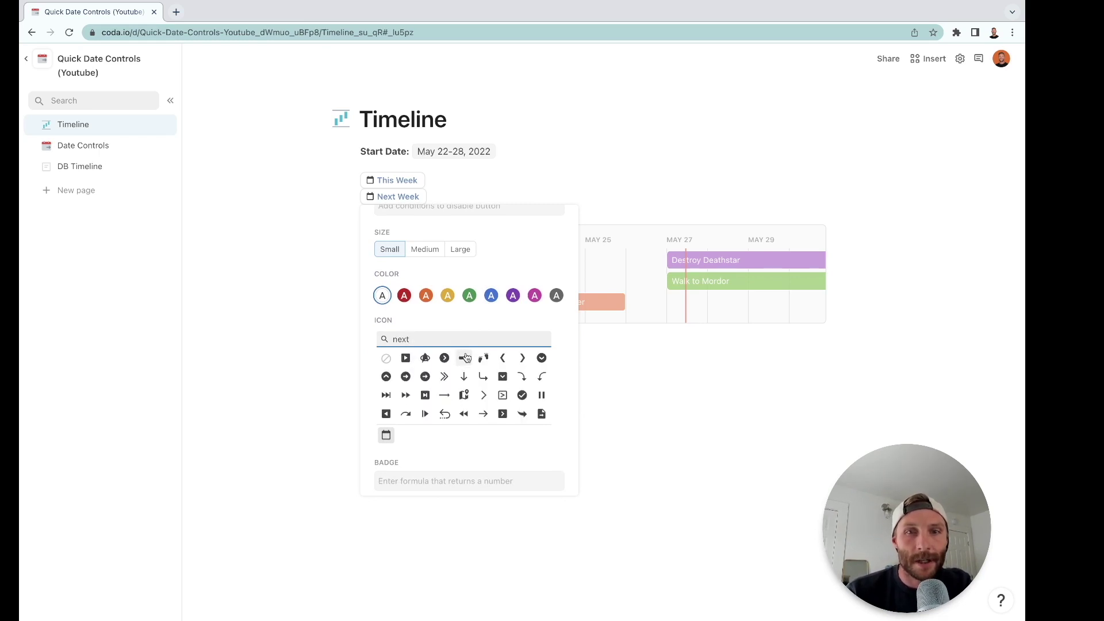
pyautogui.click(464, 359)
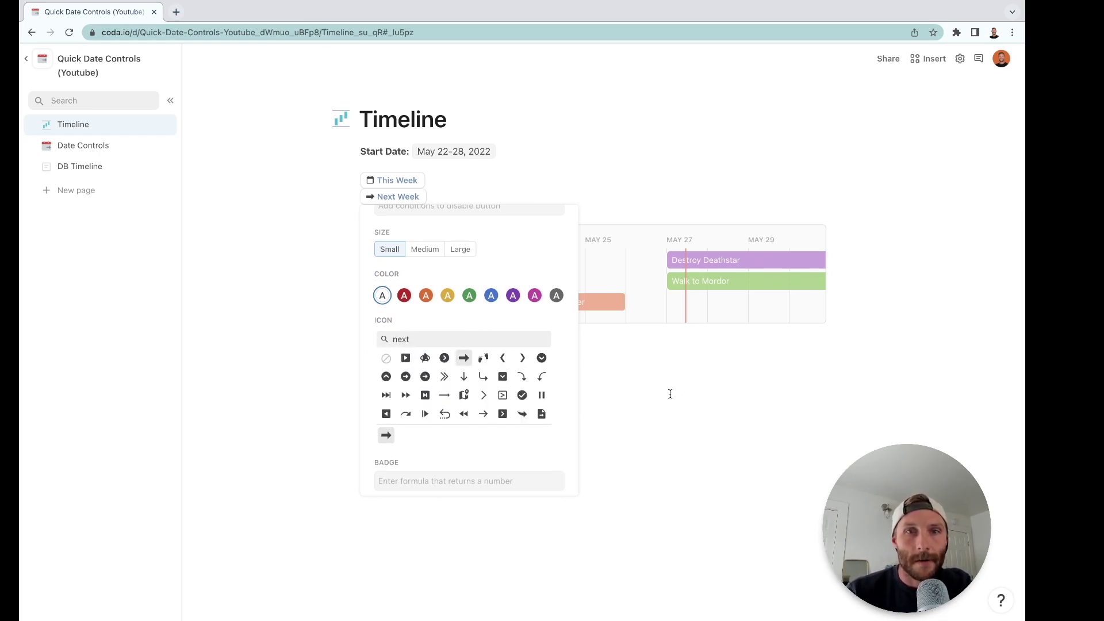
pyautogui.click(670, 394)
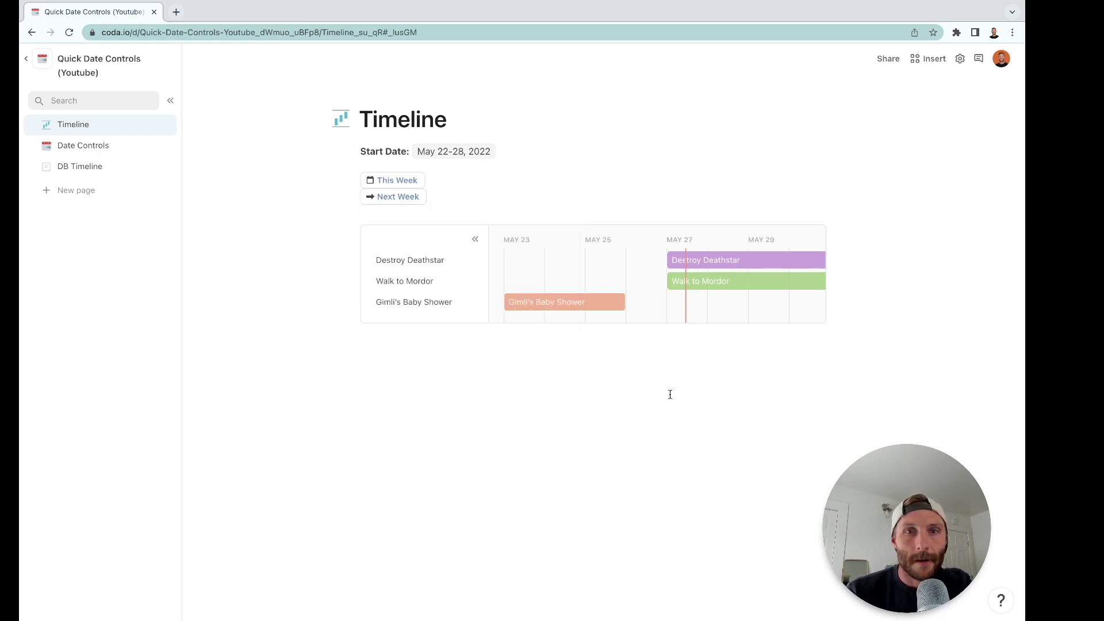
pyautogui.click(397, 197)
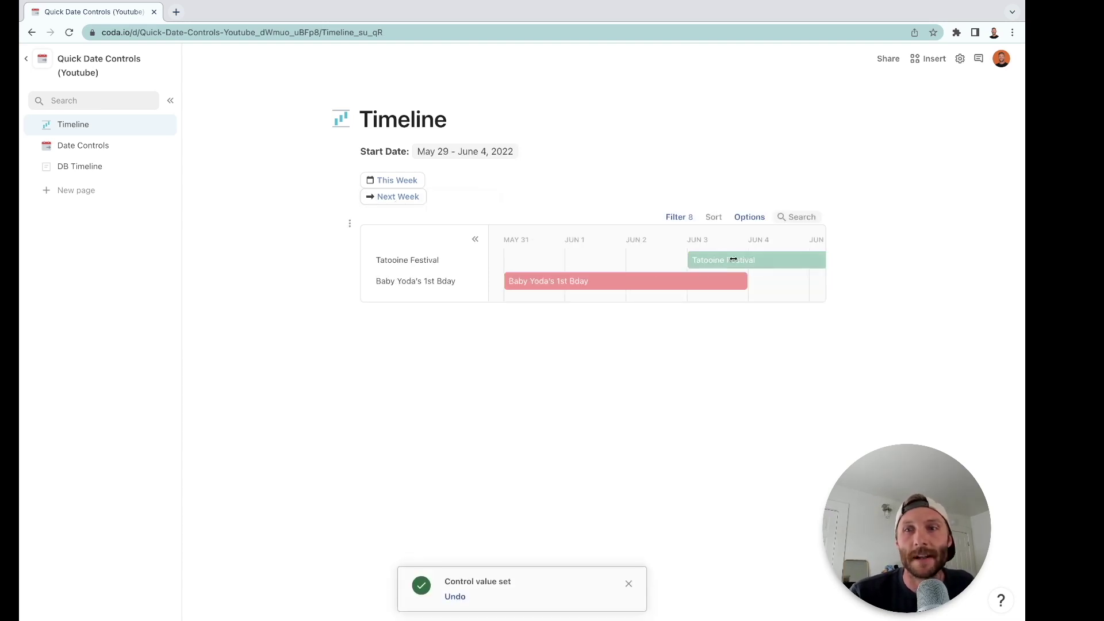
# Paste a copy of the This Week button on a new line below Next Week and test it.
pyautogui.click(430, 197)
pyautogui.press('Return')
pyautogui.hotkey('ctrl', 'v')
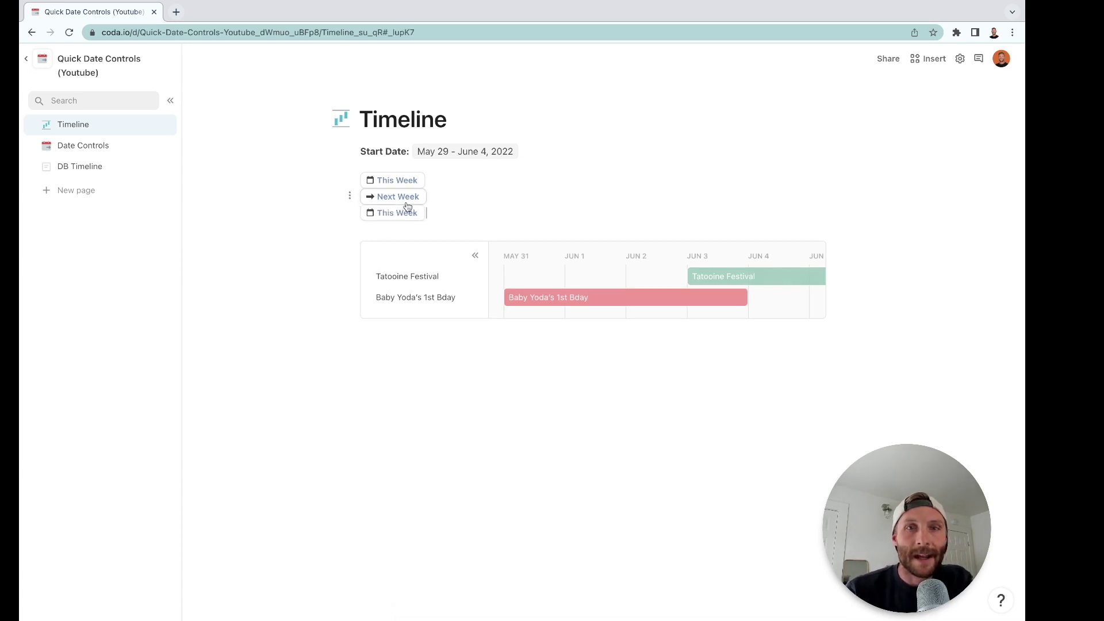
pyautogui.click(391, 214)
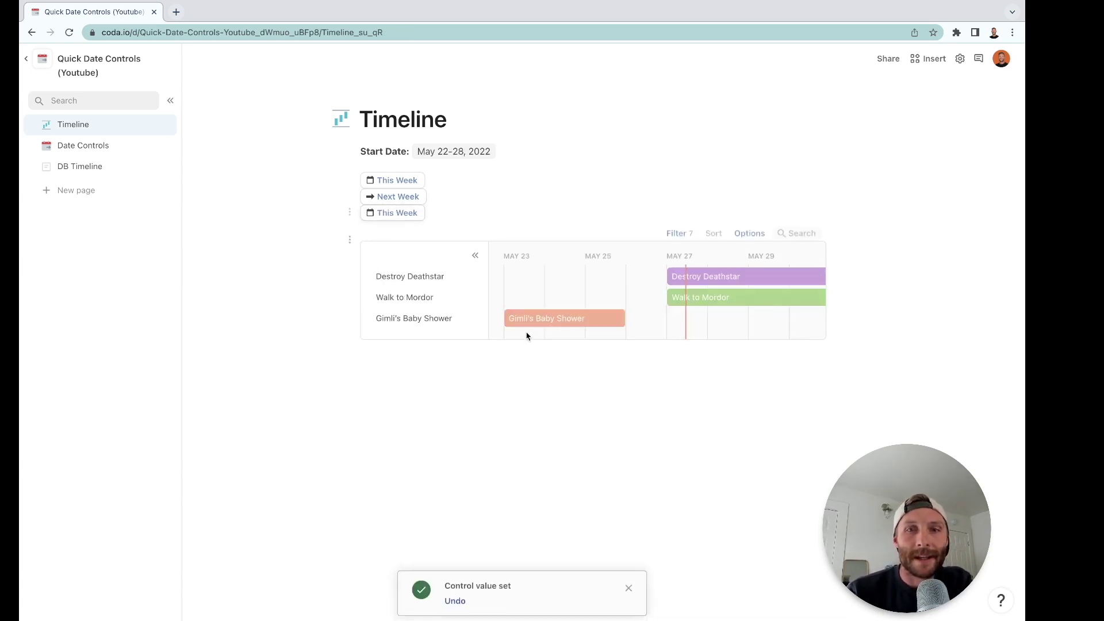
# Make the copied button dark grey and change its label and value to This Month.
pyautogui.click(392, 218)
pyautogui.scroll(-3, 483, 380)
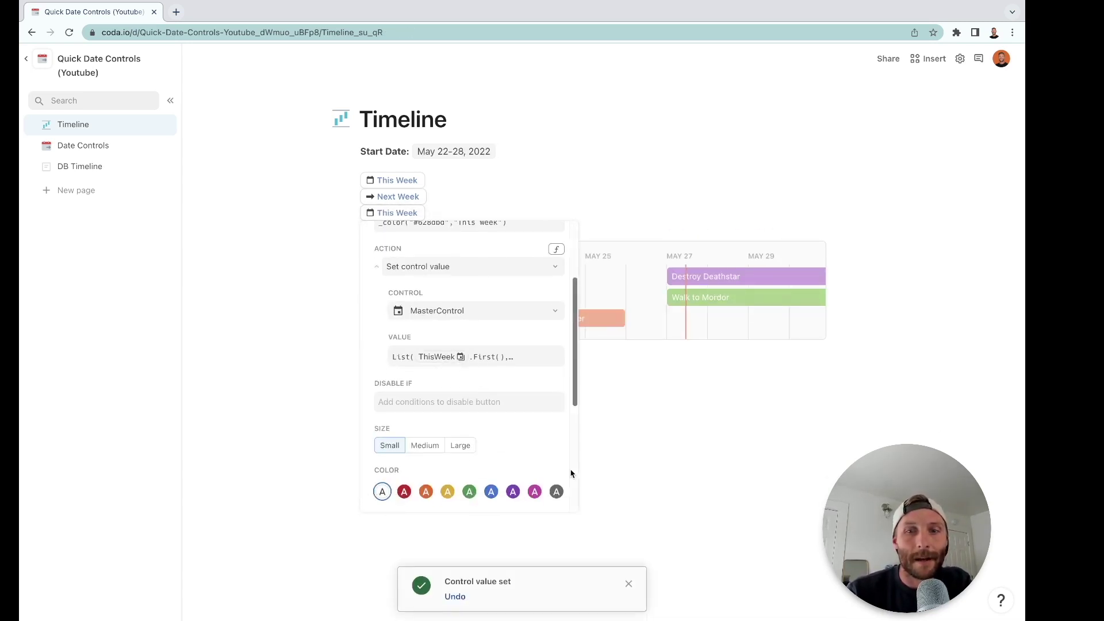
pyautogui.click(556, 491)
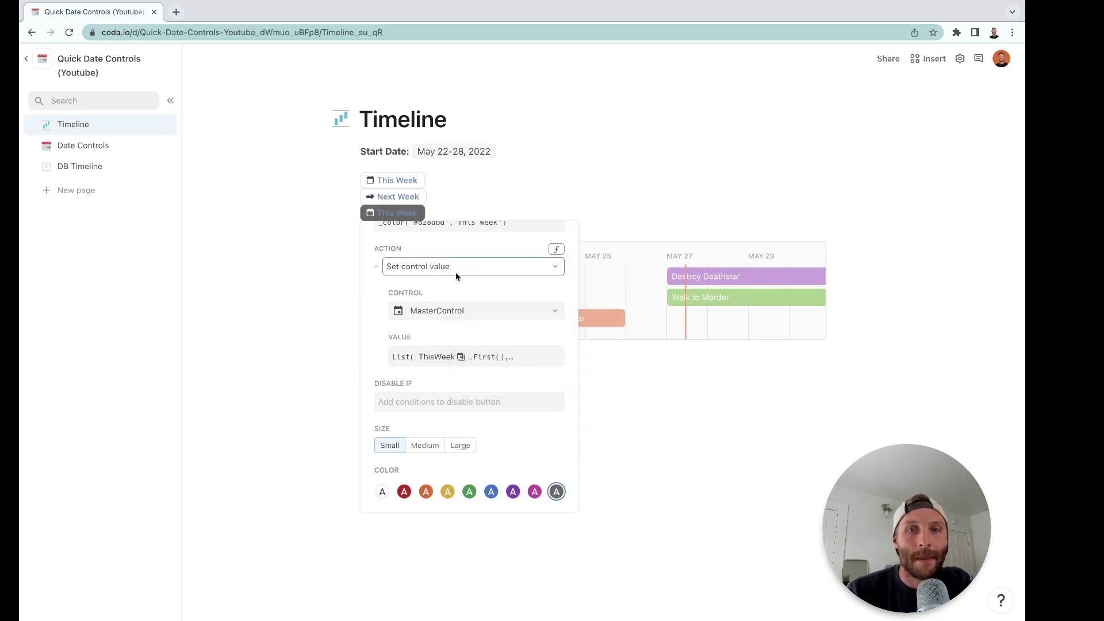
pyautogui.scroll(2, 487, 246)
pyautogui.click(493, 284)
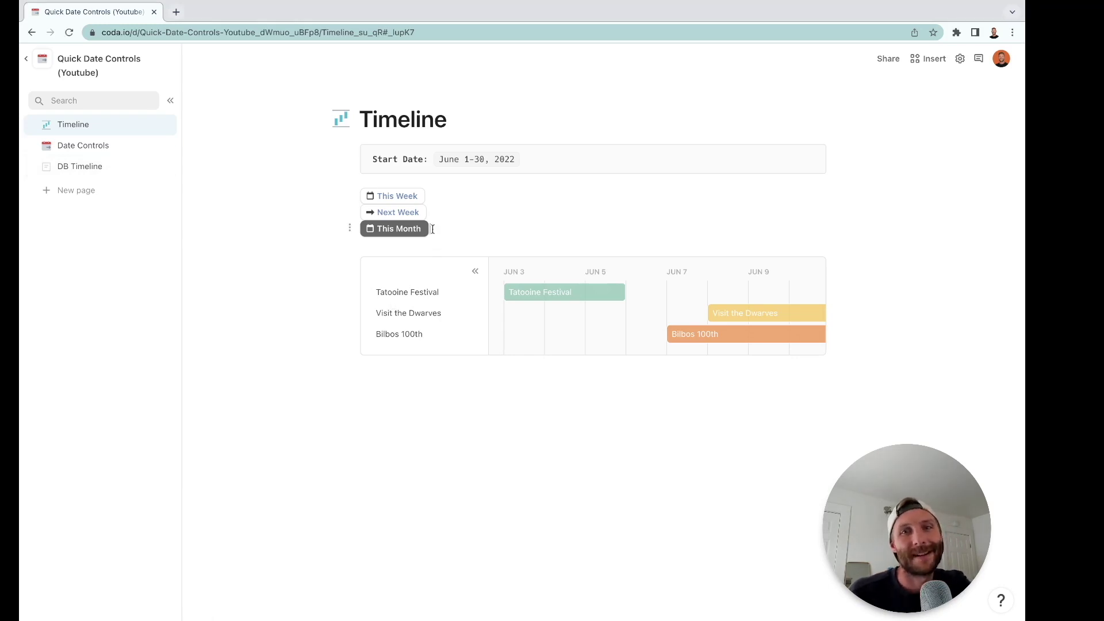
# Add an empty line below the This Month button.
pyautogui.click(414, 233)
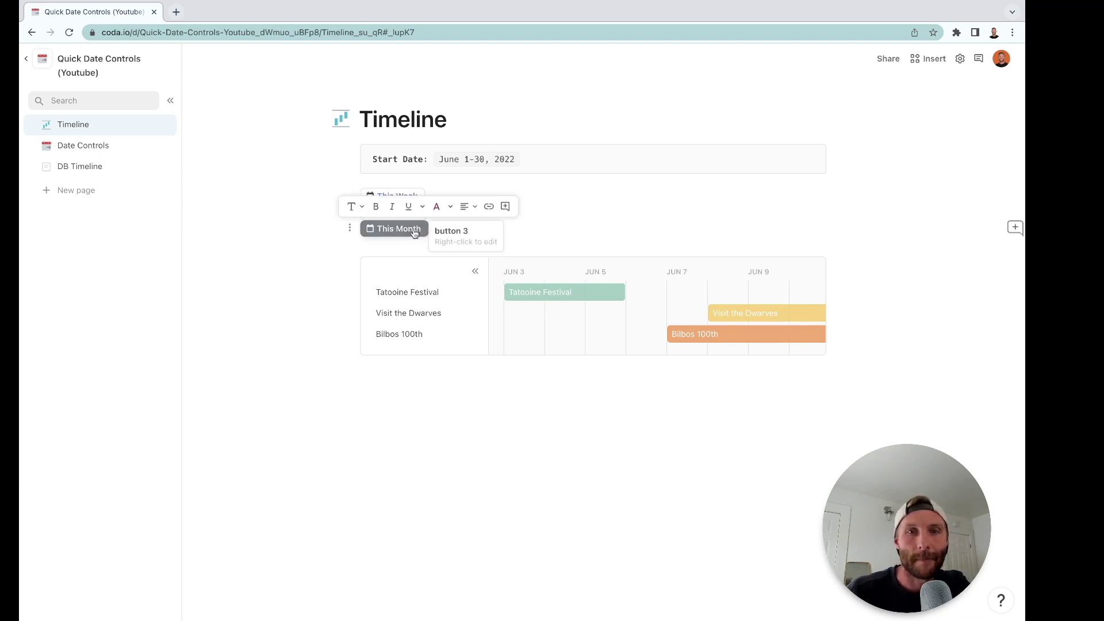
pyautogui.click(474, 233)
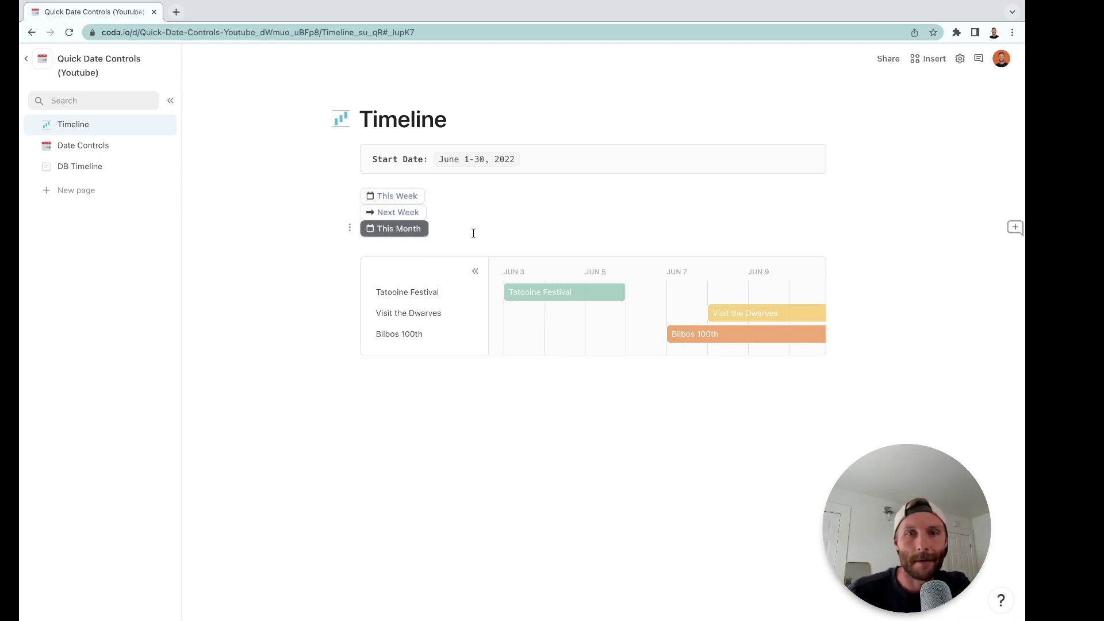
pyautogui.press('Return')
# Paste another This Month copy and relabel it 'Next Month'.
pyautogui.hotkey('ctrl', 'v')
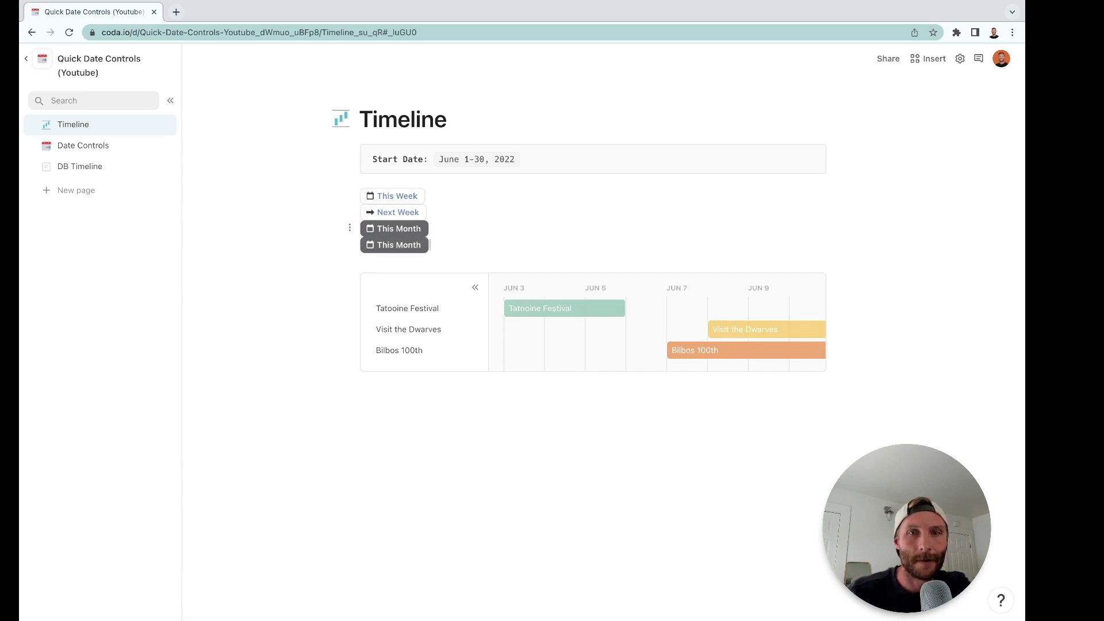
pyautogui.click(401, 245)
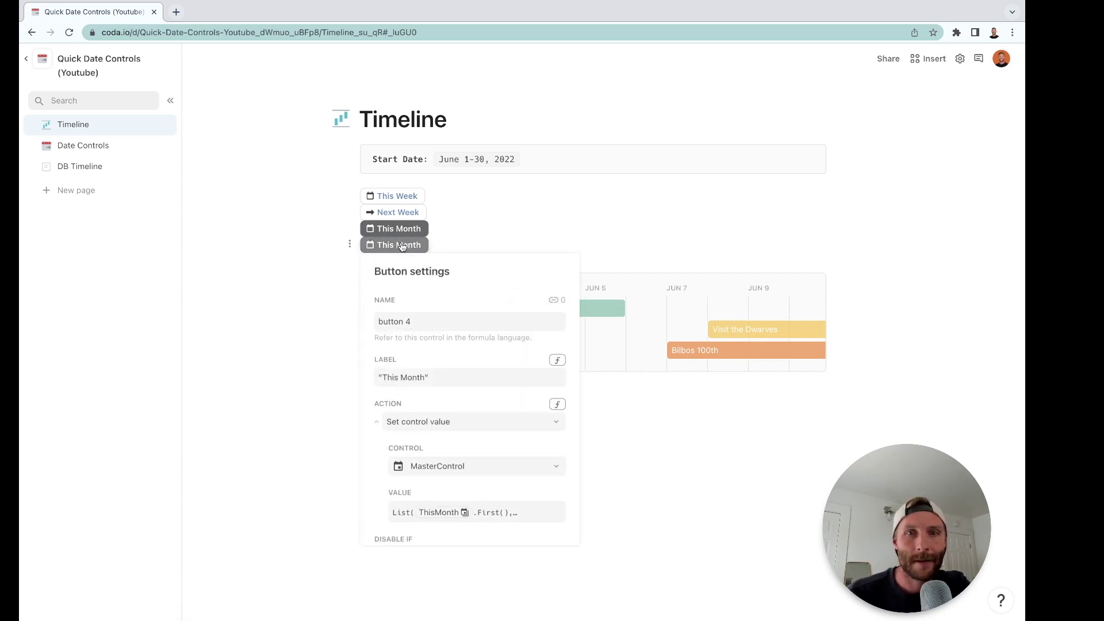
pyautogui.click(387, 375)
pyautogui.doubleClick(387, 375)
pyautogui.write('Next')
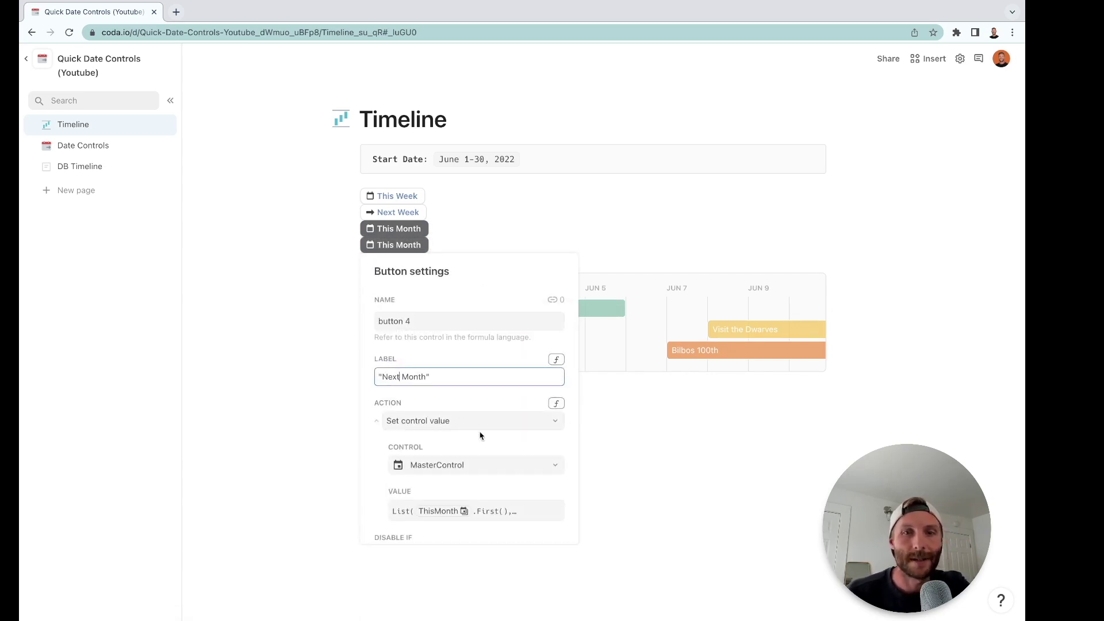
# Replace both ThisMonth references in its value formula with NextMonth.
pyautogui.scroll(-2, 480, 434)
pyautogui.click(517, 417)
pyautogui.click(437, 419)
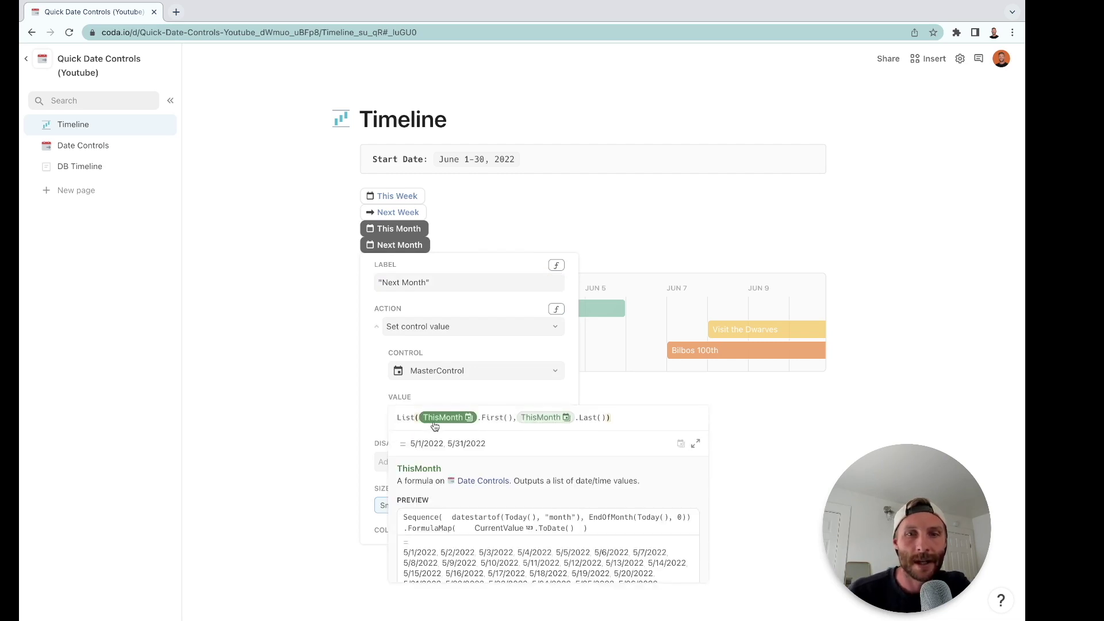
pyautogui.write('nextMonth')
pyautogui.press('Tab')
pyautogui.click(535, 418)
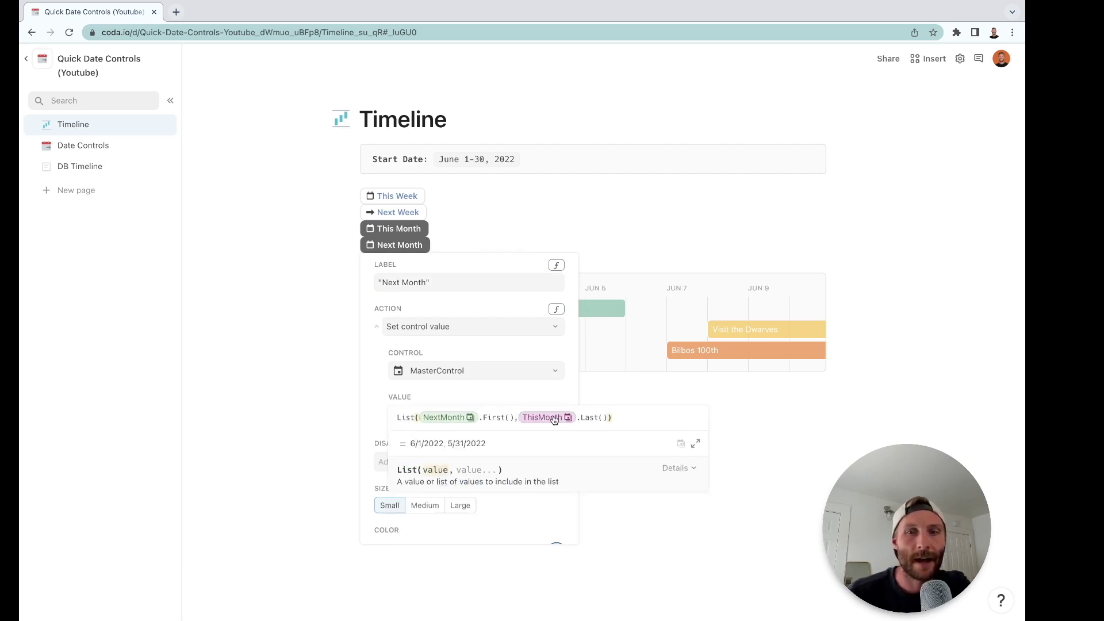
pyautogui.write('nextMonth')
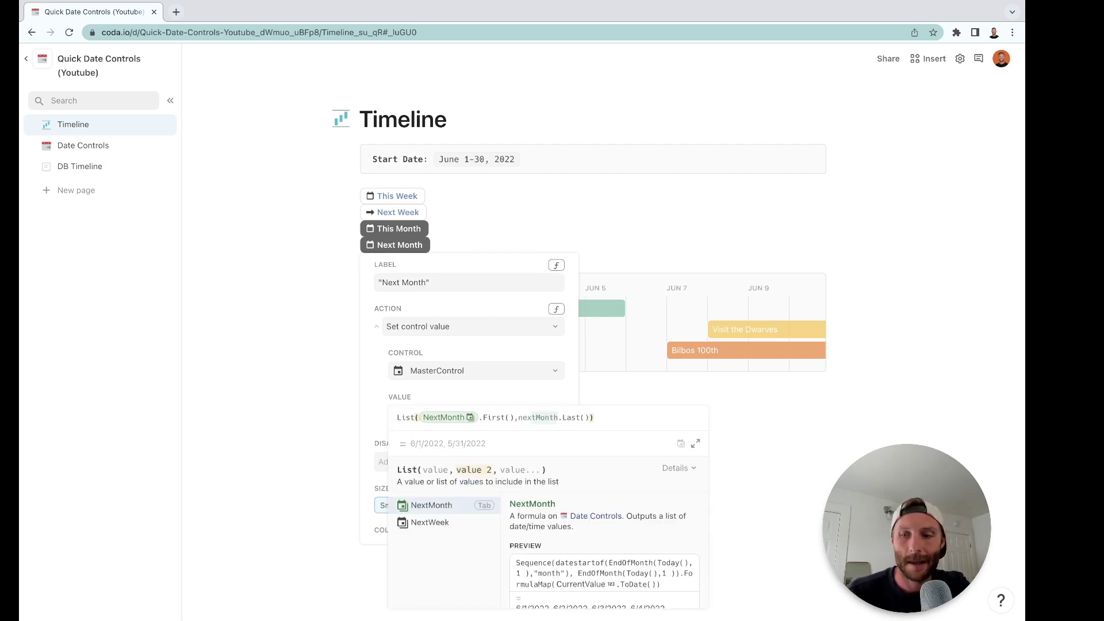
pyautogui.click(823, 426)
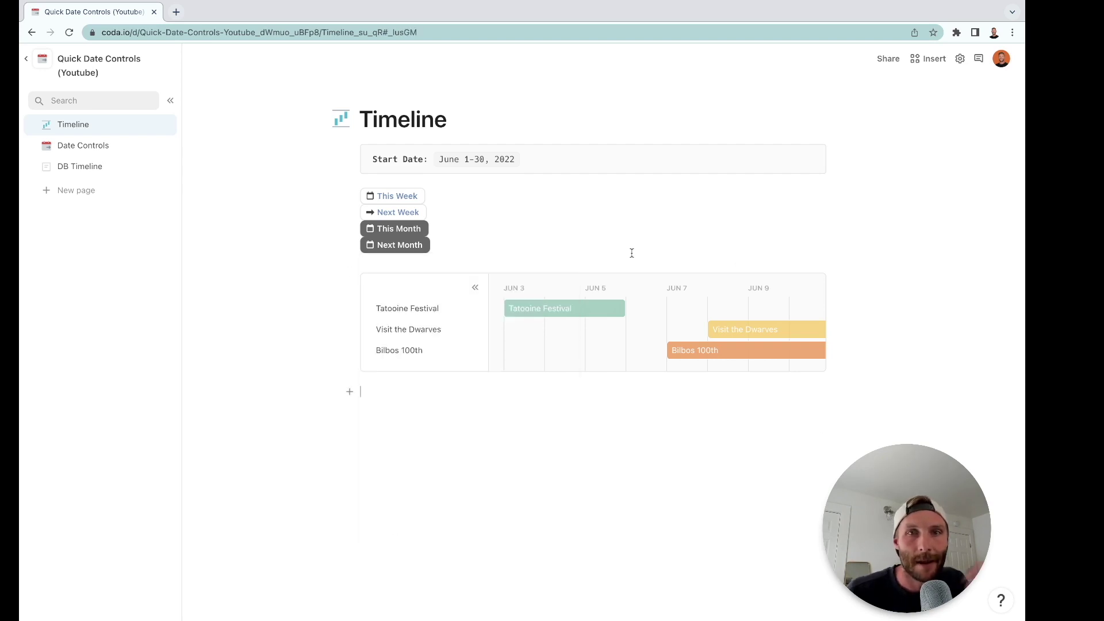
# Test This Month, Next Week and This Week, then drag Next Week beside This Week.
pyautogui.click(402, 228)
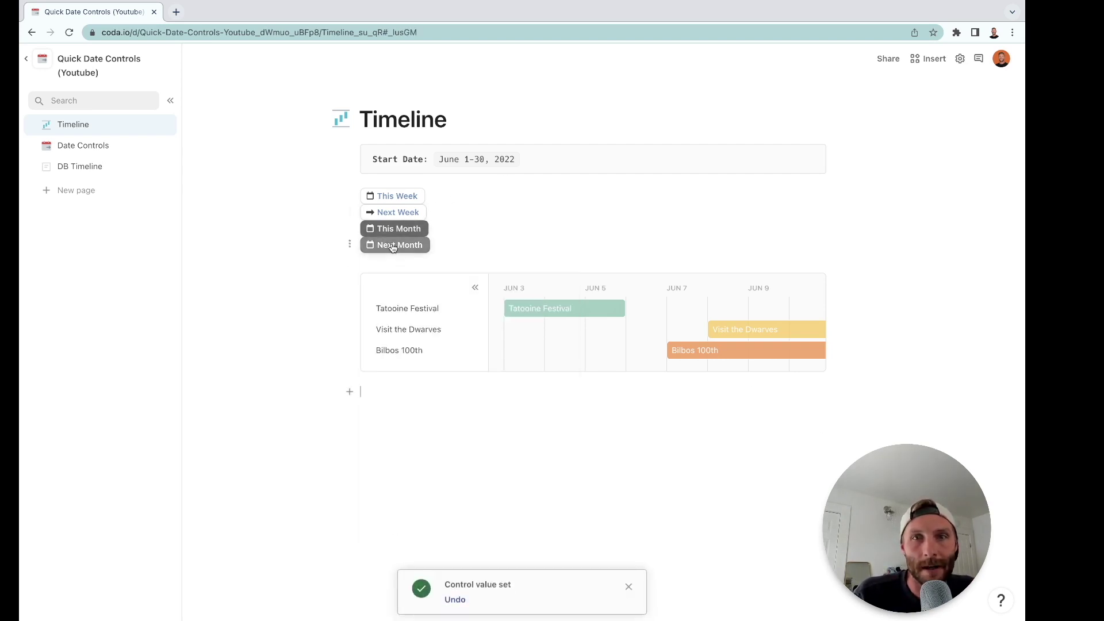
pyautogui.click(400, 212)
pyautogui.click(397, 196)
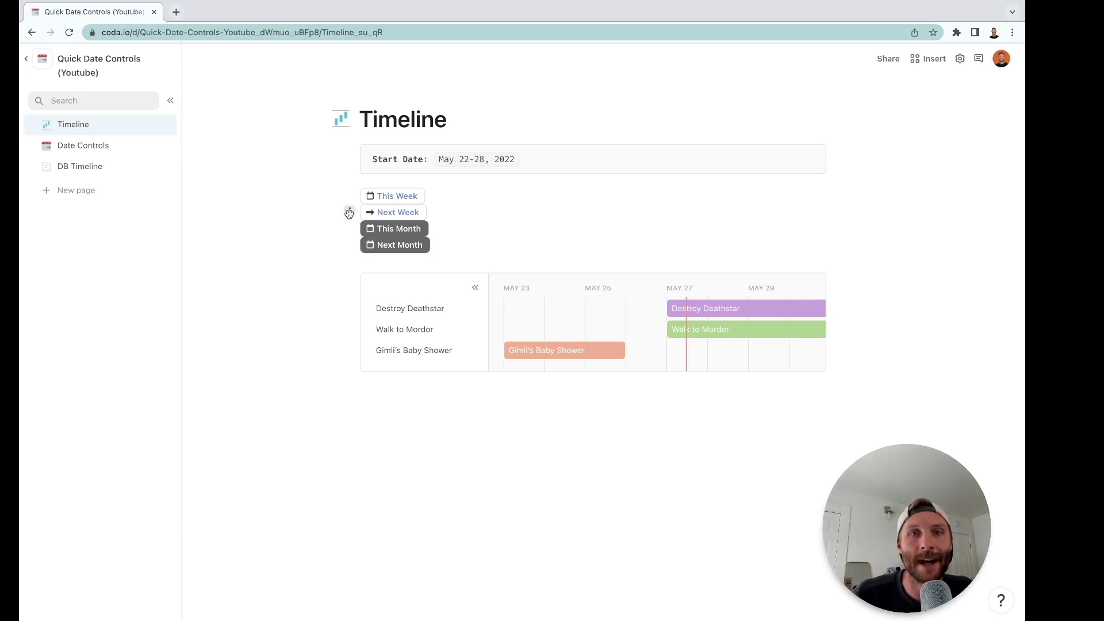
pyautogui.moveTo(349, 212); pyautogui.dragTo(834, 195)
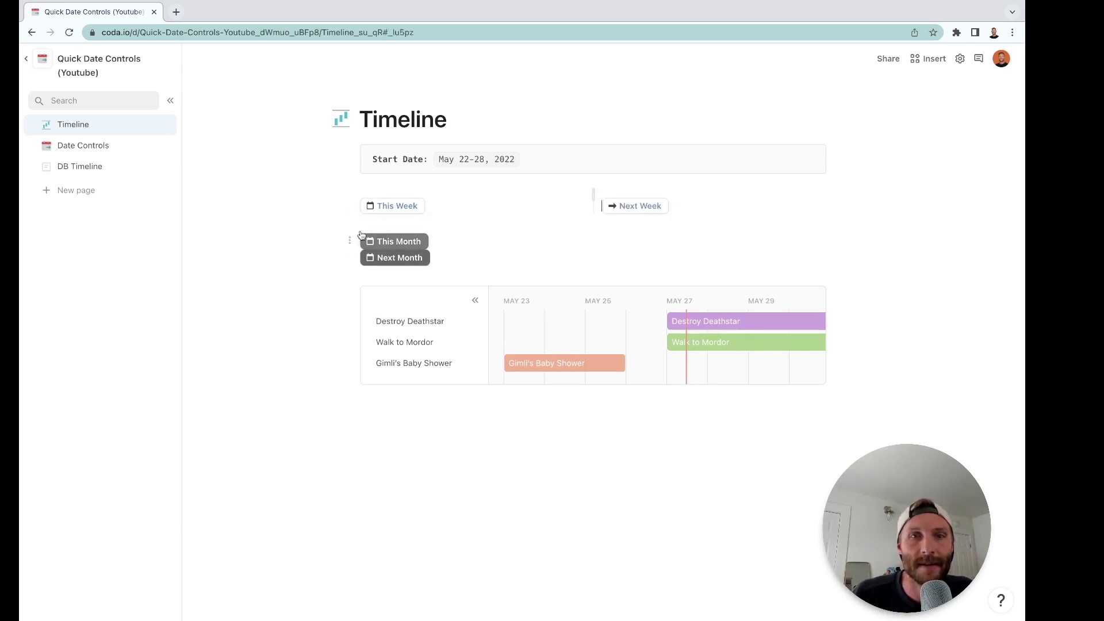
# Move This Month and Next Month into the same row and centre-align all four buttons.
pyautogui.moveTo(347, 239); pyautogui.dragTo(843, 201)
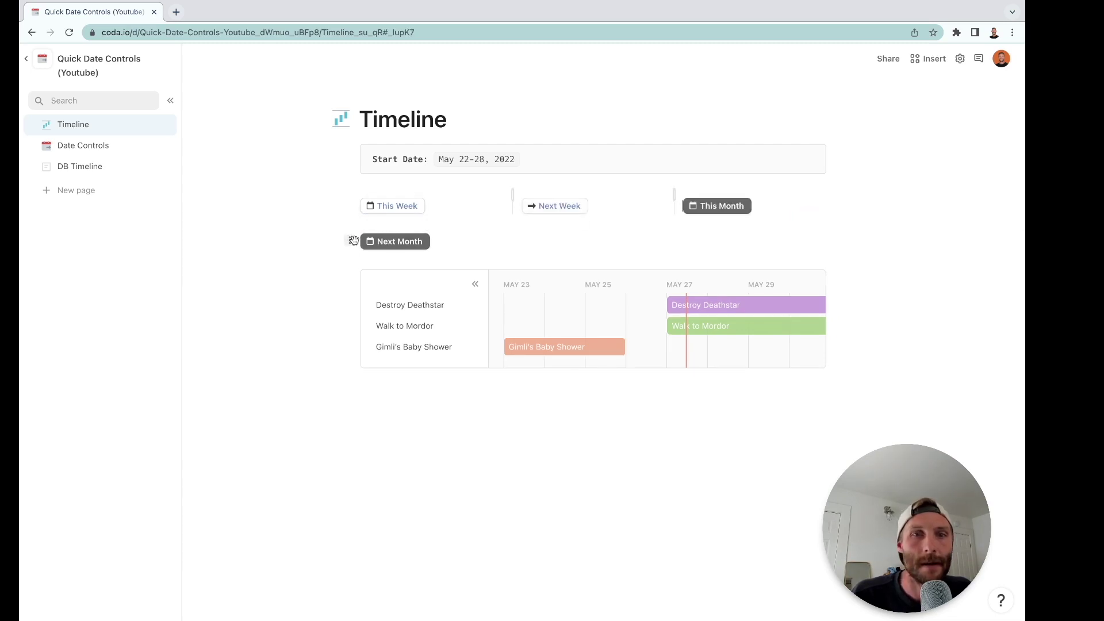
pyautogui.moveTo(351, 241); pyautogui.dragTo(388, 206)
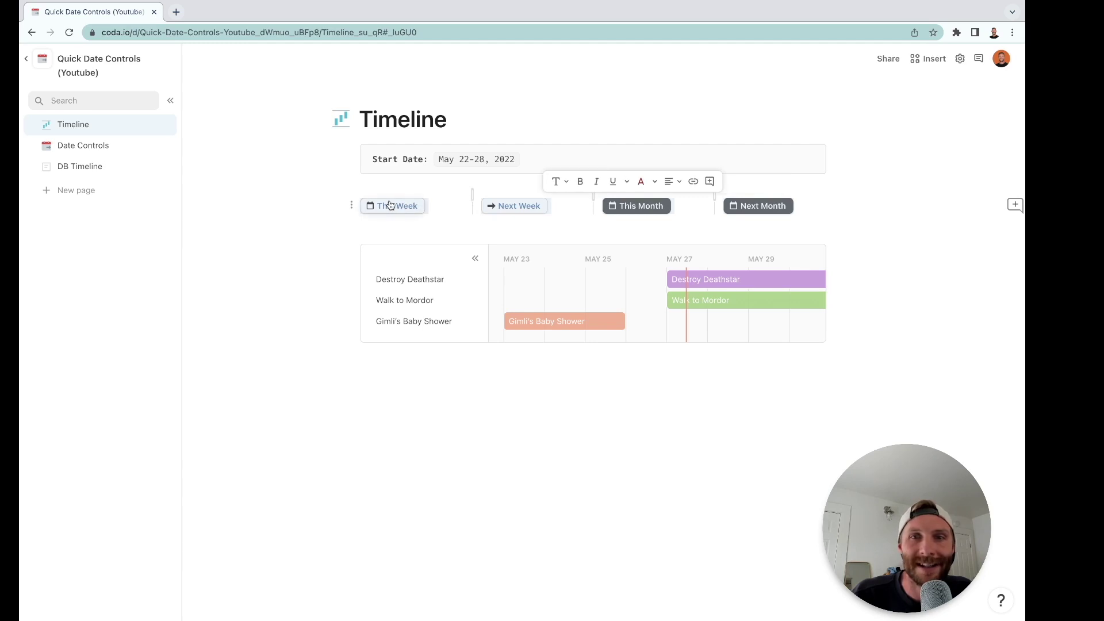
pyautogui.click(674, 181)
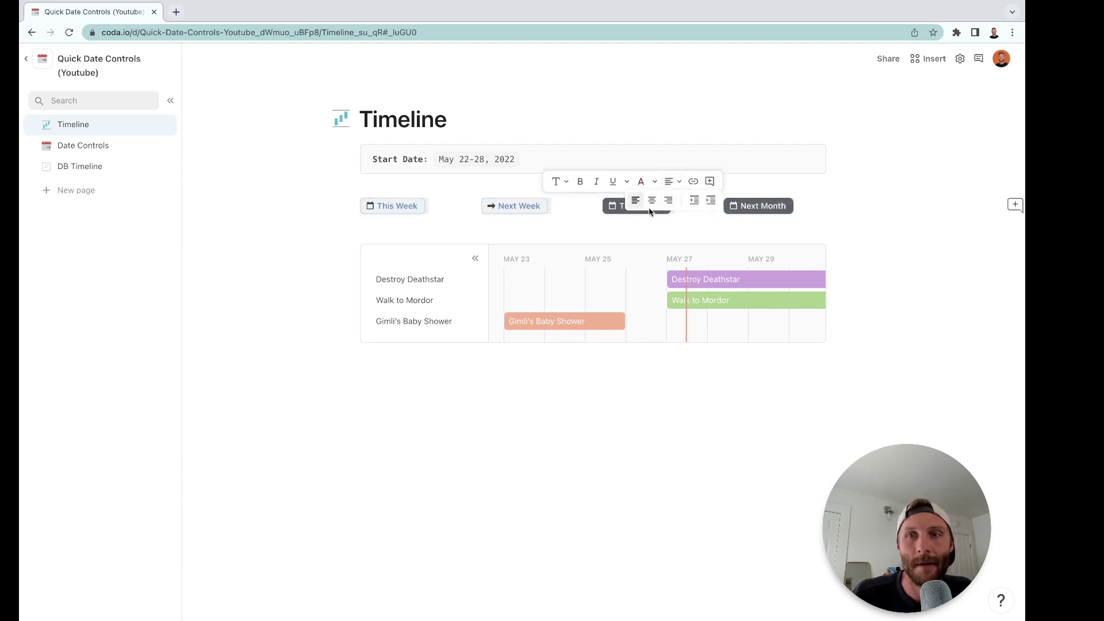
pyautogui.click(652, 198)
pyautogui.click(640, 464)
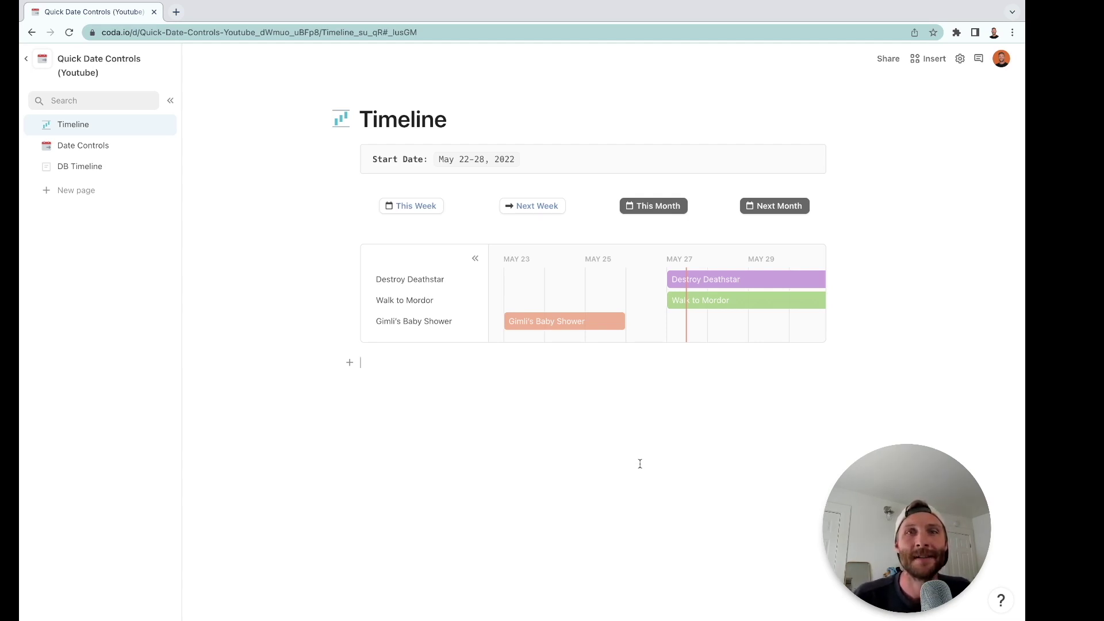
# Apply This Week, Next Week, then This Month, leaving Start Date at May 1-31, 2022.
pyautogui.click(483, 162)
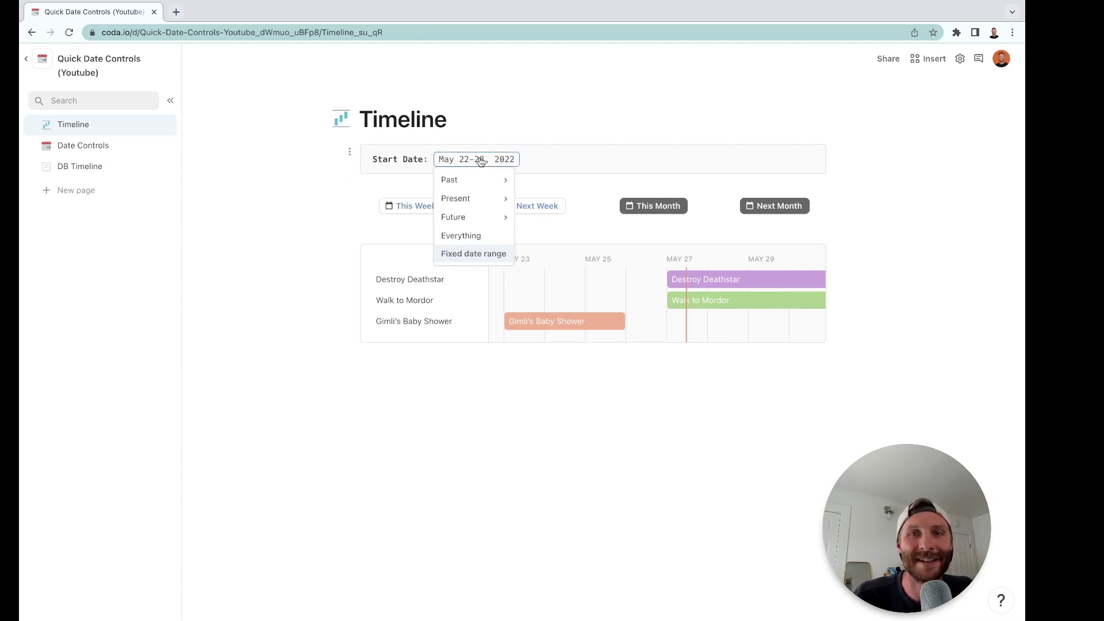
pyautogui.click(529, 401)
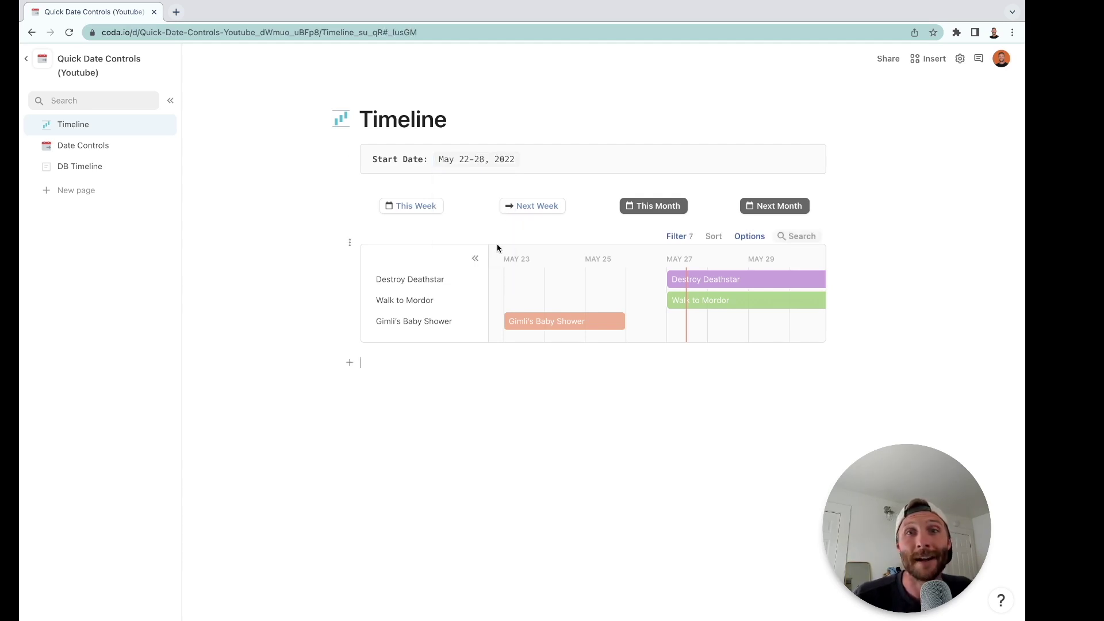
pyautogui.click(424, 212)
pyautogui.click(521, 206)
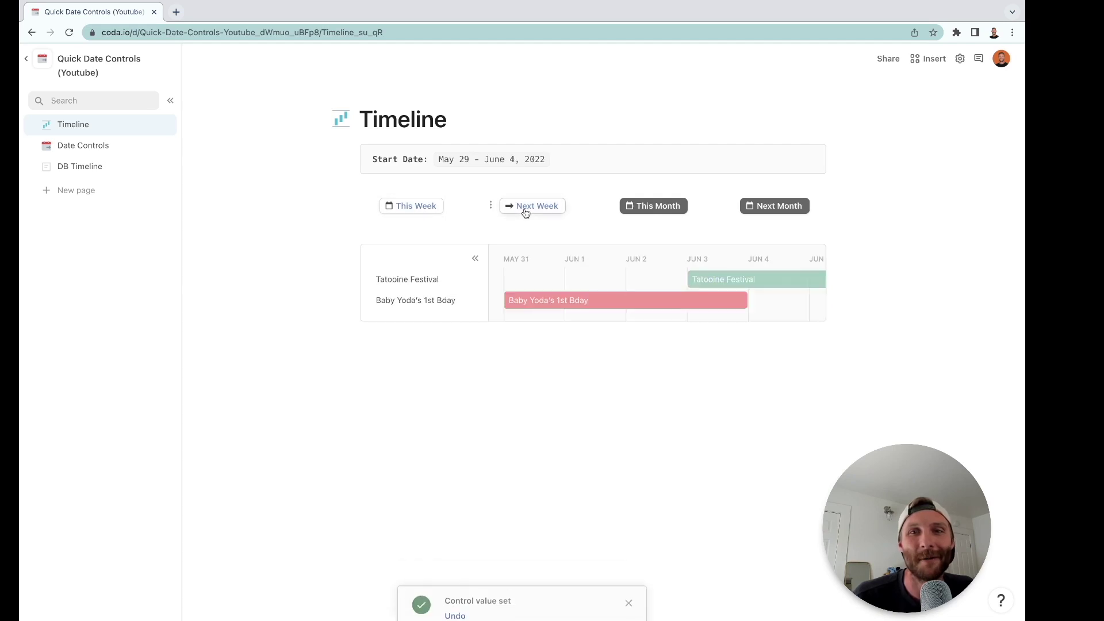
pyautogui.click(660, 207)
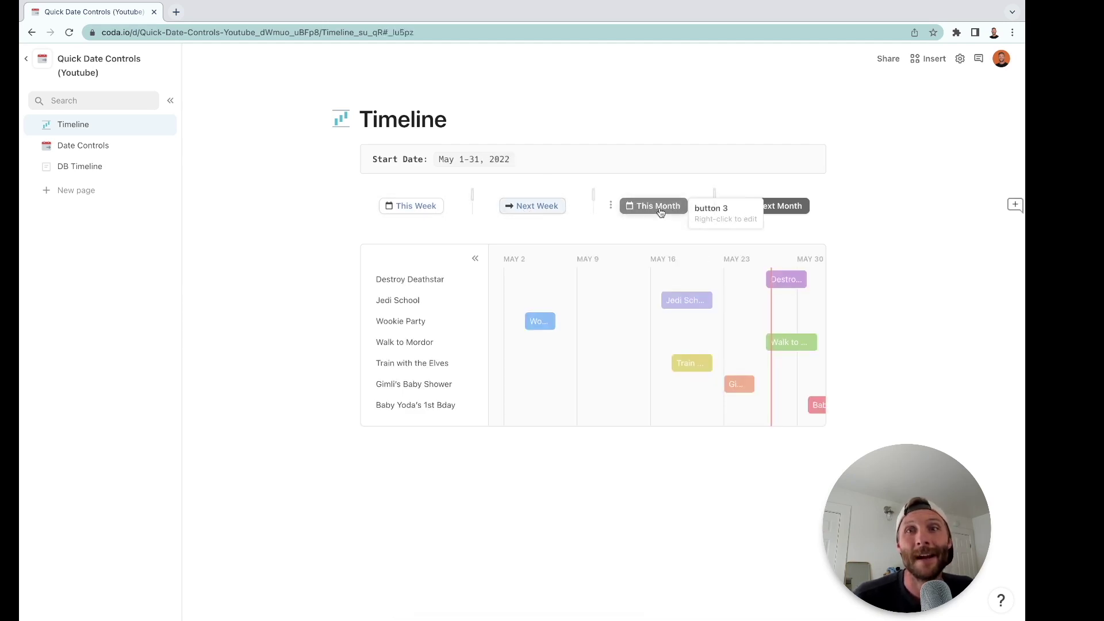